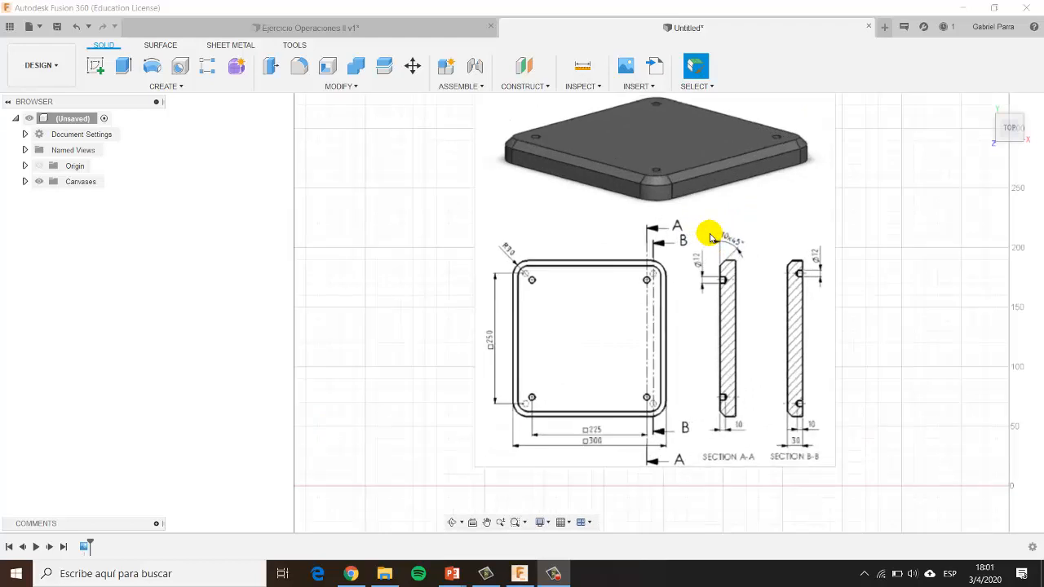
- Start a new sketch on the horizontal XY plane, viewed squarely from the top
scroll(672, 292, down, 1)
scroll(656, 309, up, 1)
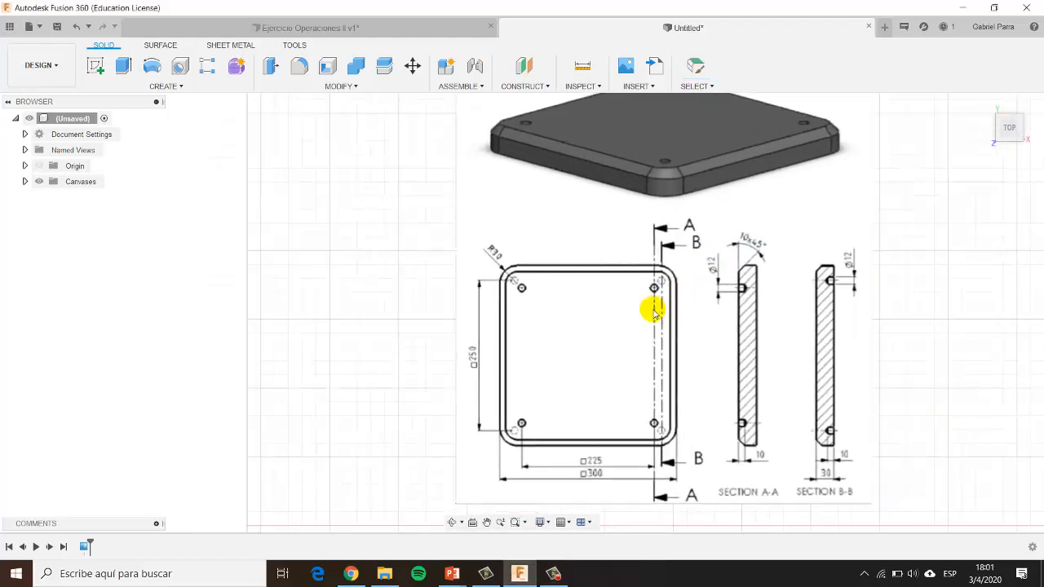
scroll(655, 310, down, 2)
mouse_move(684, 304)
shift+middle_down()
mouse_move(671, 316)
mouse_move(676, 296)
shift+middle_up()
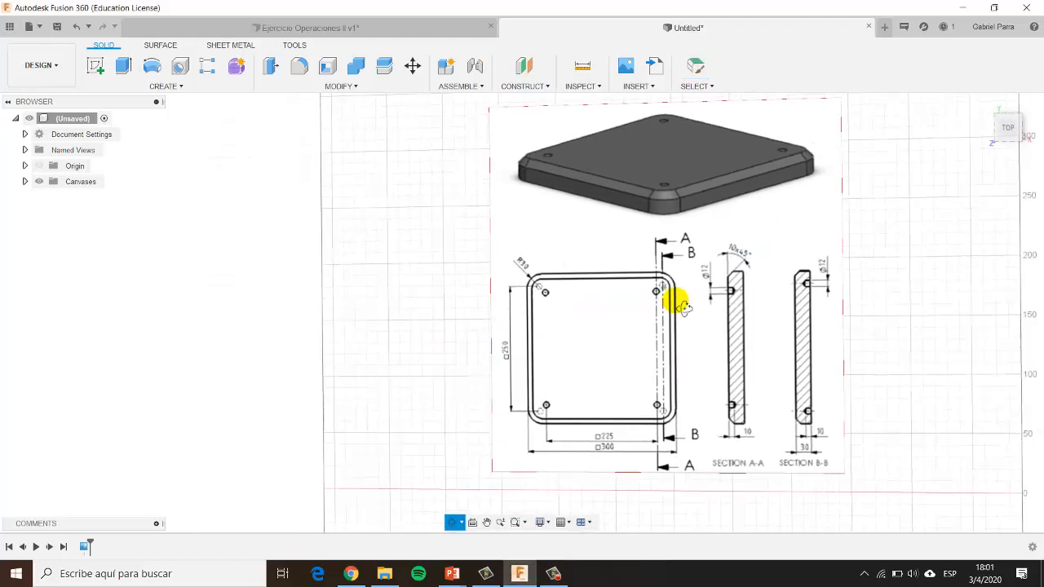
click(1009, 129)
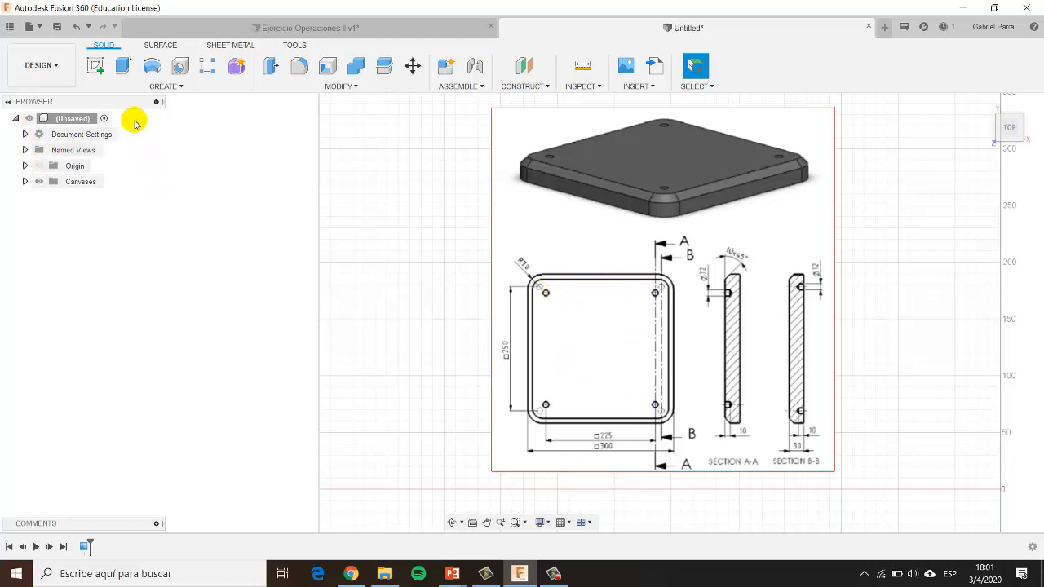
click(95, 67)
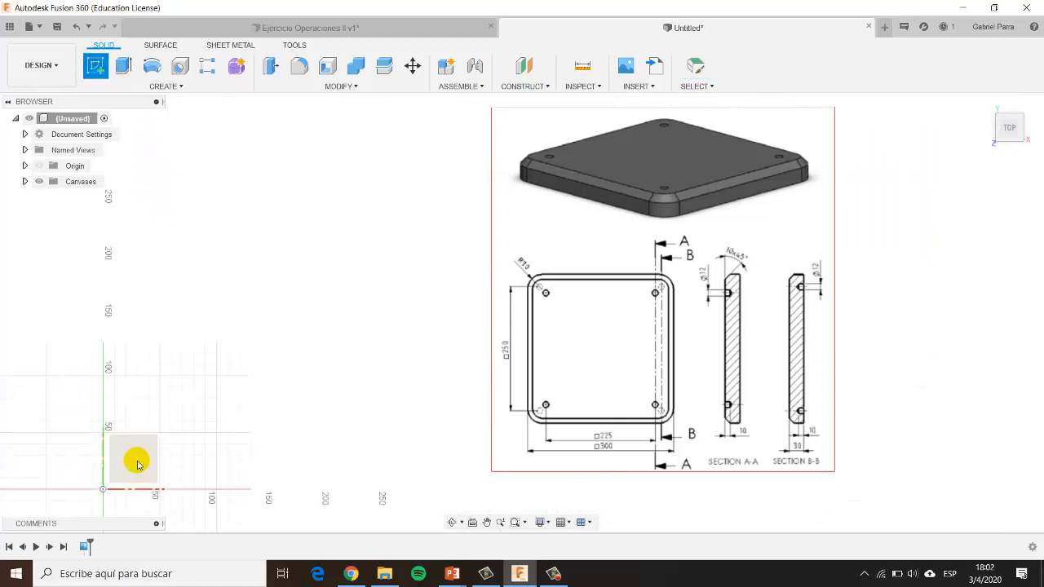
click(139, 458)
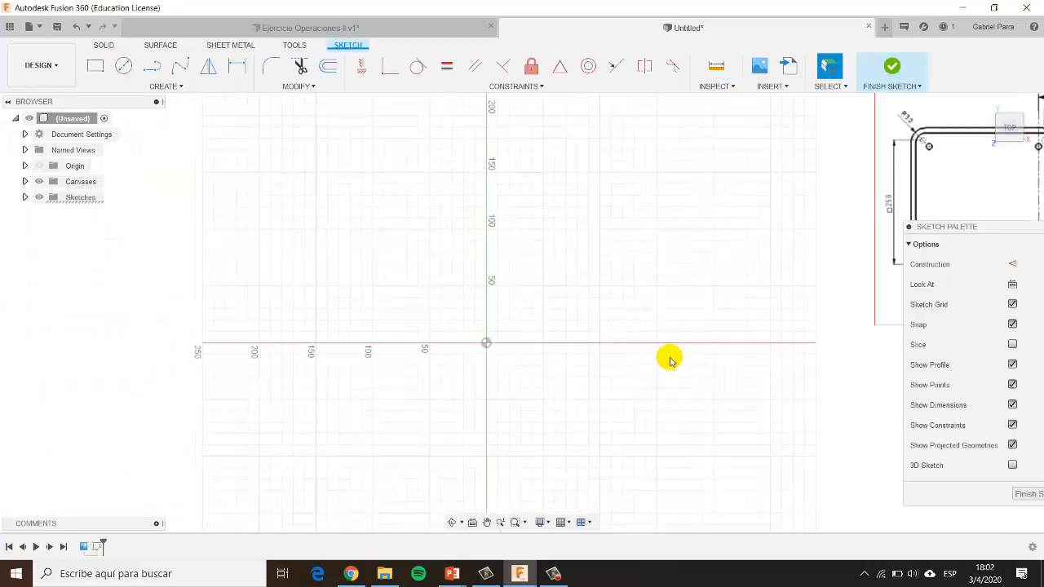
- Collapse the sketch palette and move it clear of the reference drawing
mouse_move(674, 362)
middle_down()
mouse_move(602, 371)
mouse_move(479, 424)
middle_up()
mouse_move(960, 228)
mouse_down()
mouse_move(1003, 366)
mouse_move(867, 229)
mouse_move(896, 240)
mouse_move(917, 408)
mouse_move(942, 414)
mouse_up()
click(846, 238)
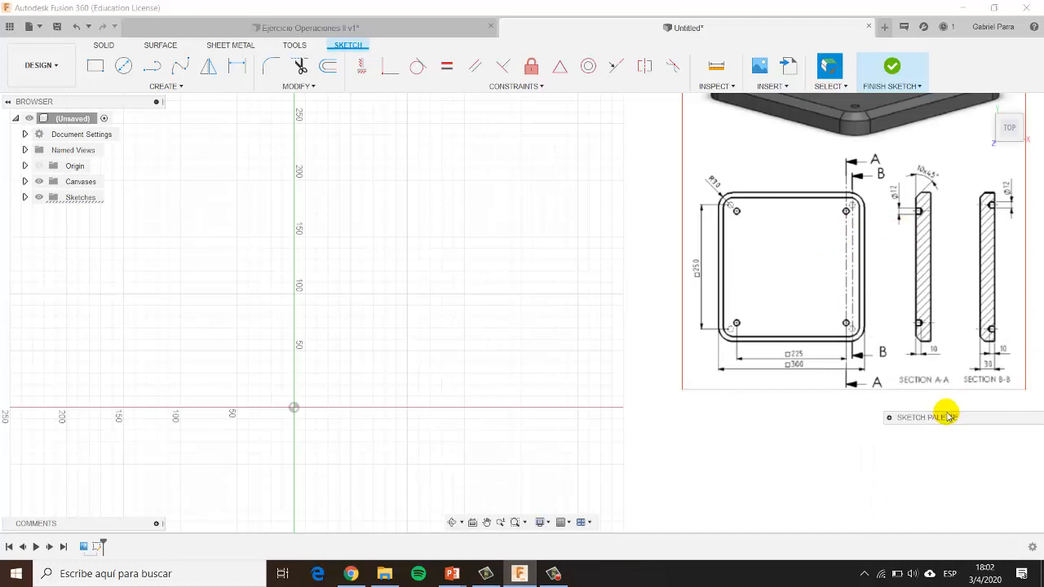
middle_drag(692, 394, 668, 413)
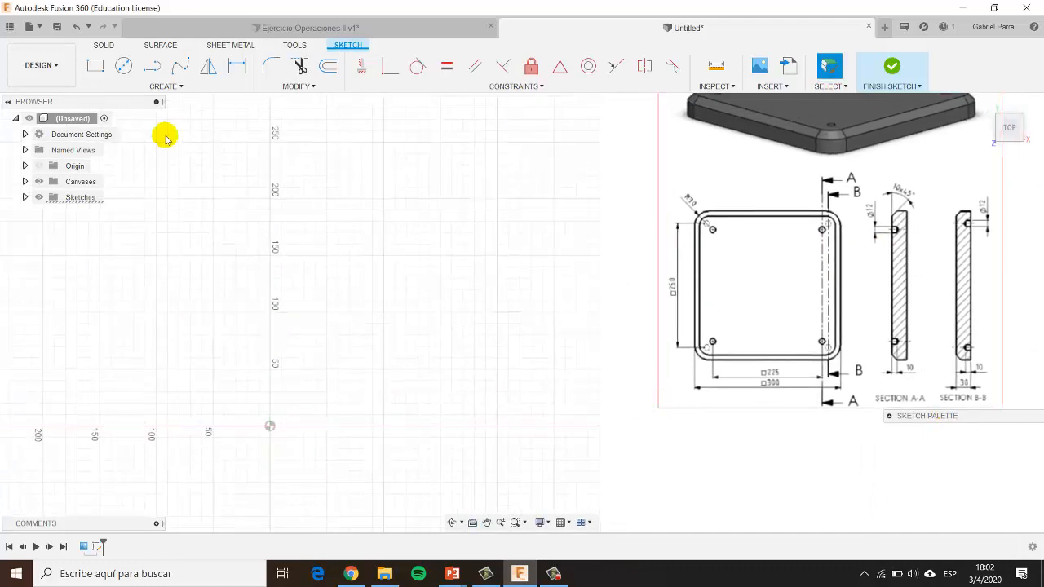
- Sketch a rectangle about 205 mm wide with its lower corner on the origin
click(95, 67)
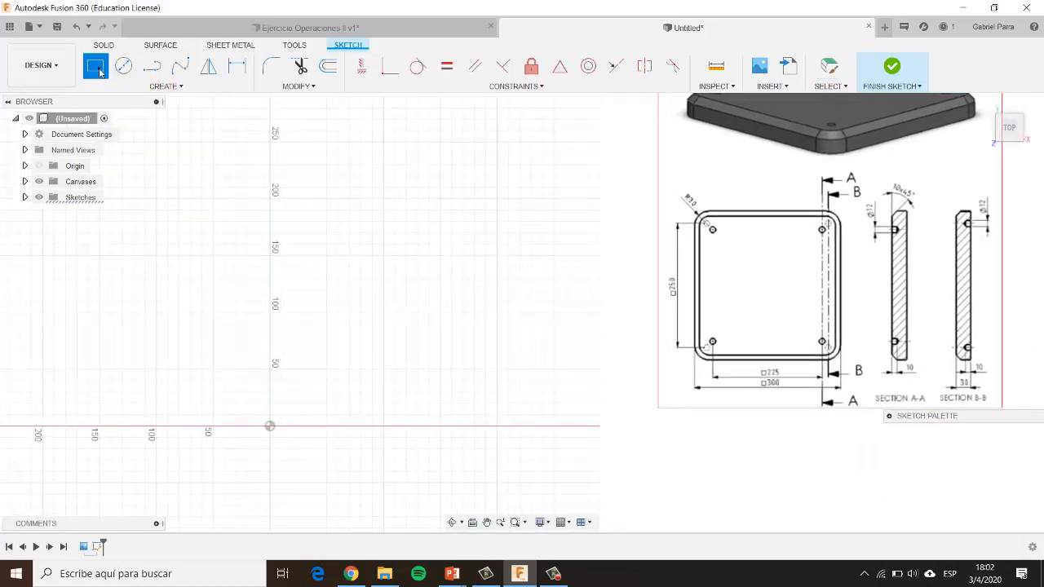
click(269, 427)
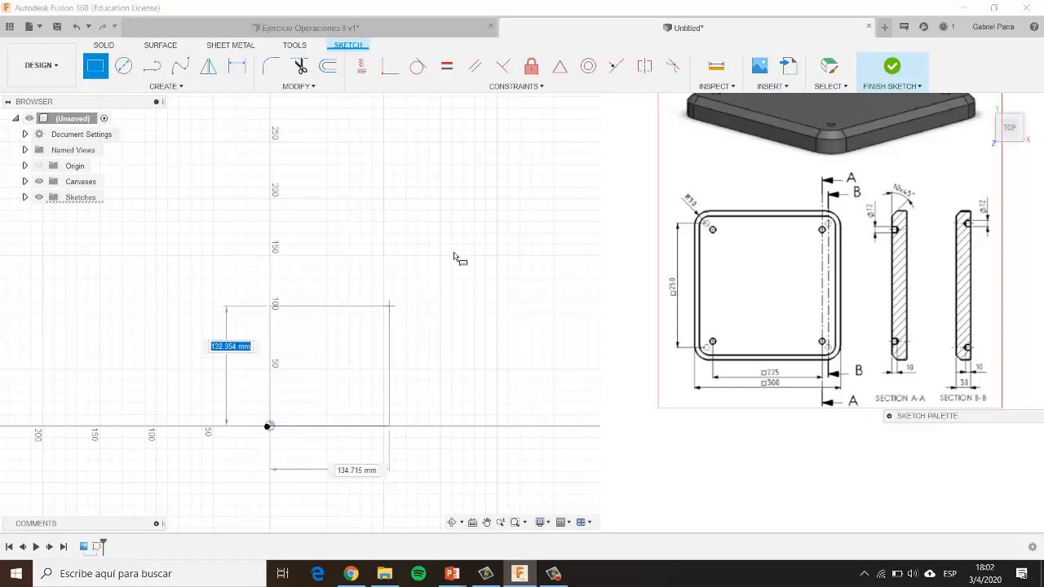
click(502, 195)
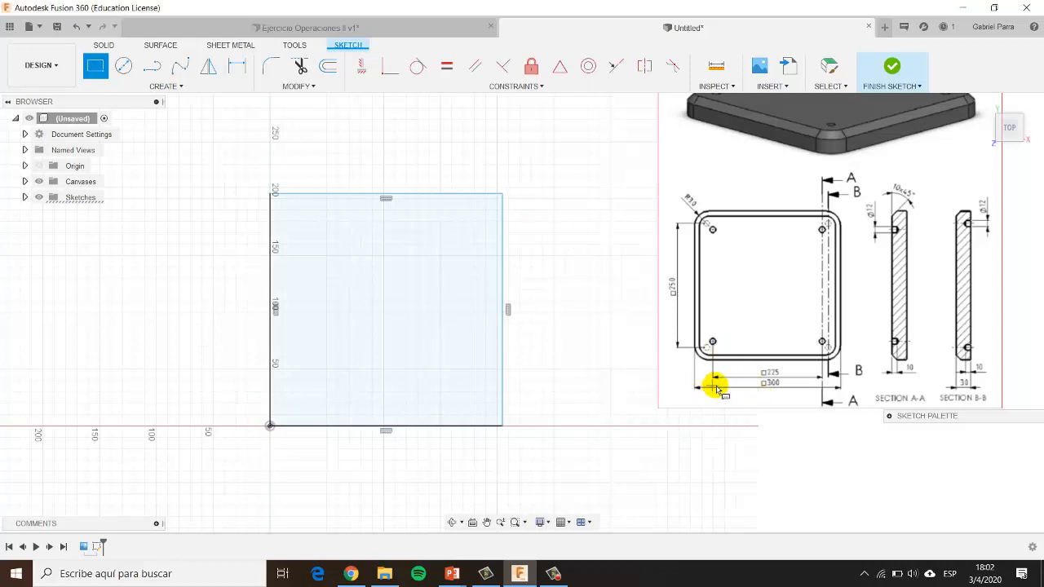
- Dimension the rectangle's bottom edge to 300 mm, following the overall size in the reference drawing
scroll(716, 389, up, 5)
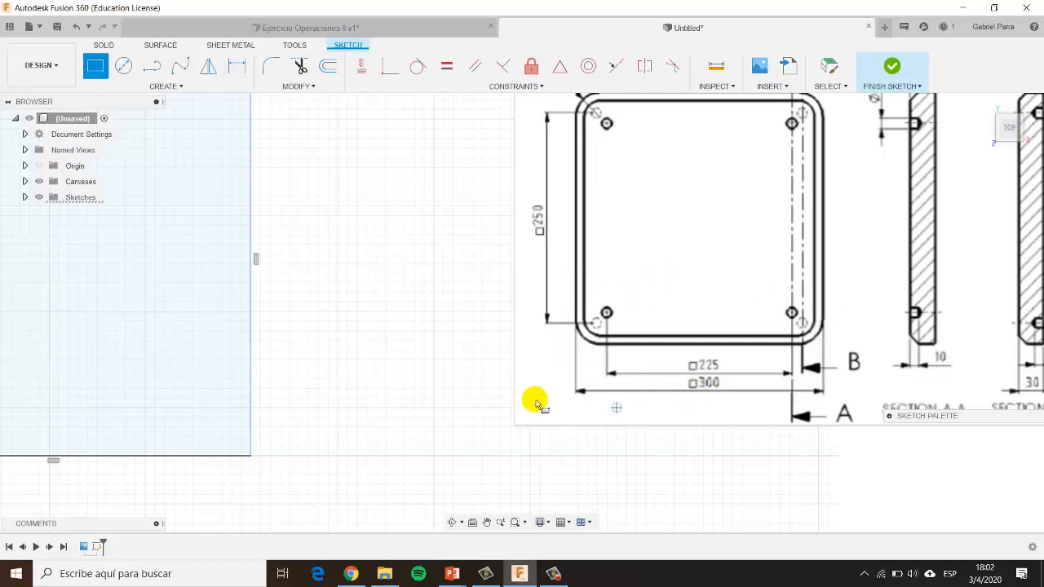
scroll(511, 383, down, 3)
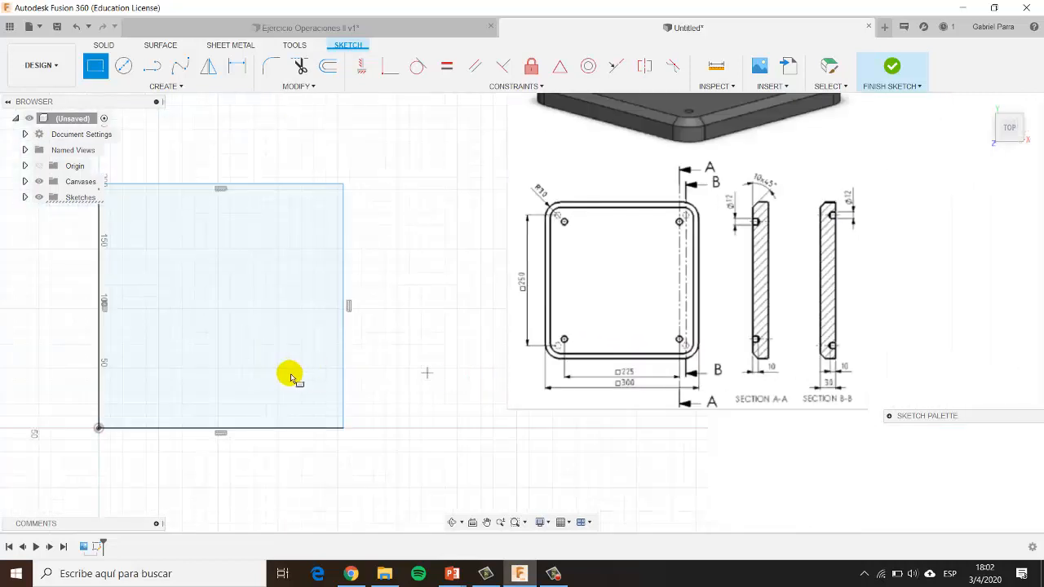
middle_drag(290, 374, 366, 374)
key(r)
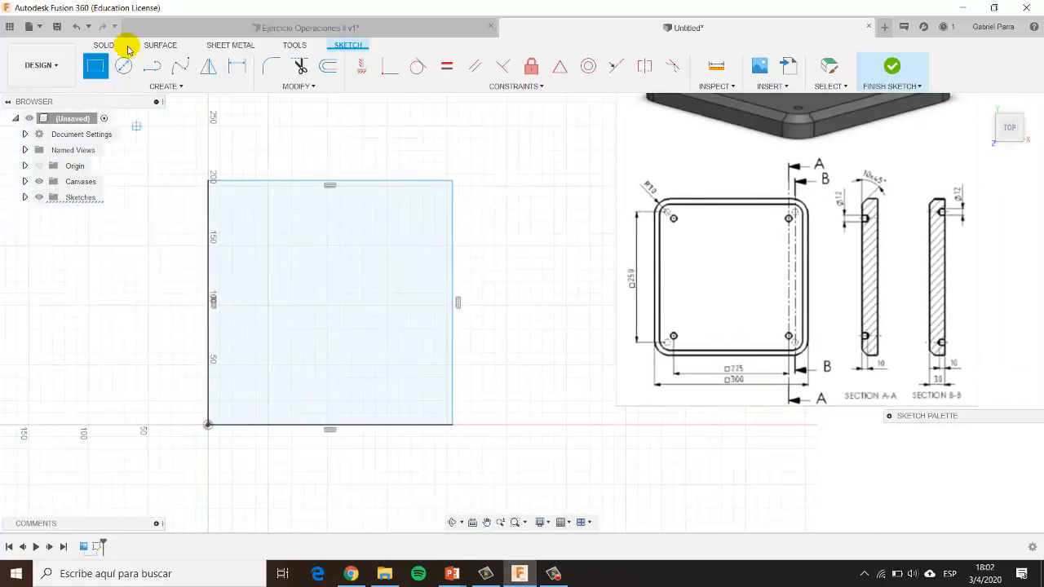
click(237, 65)
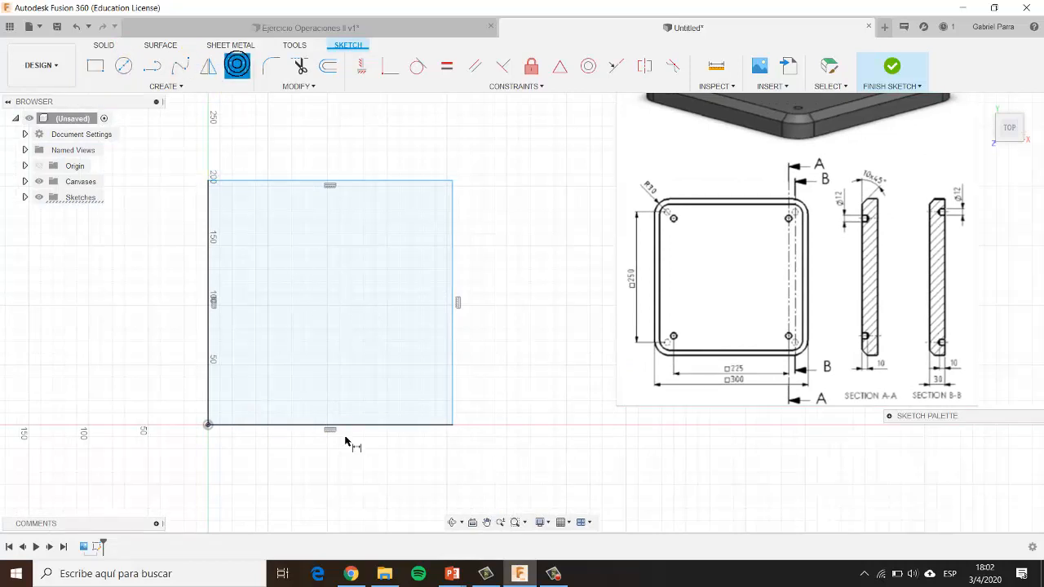
click(345, 430)
click(323, 480)
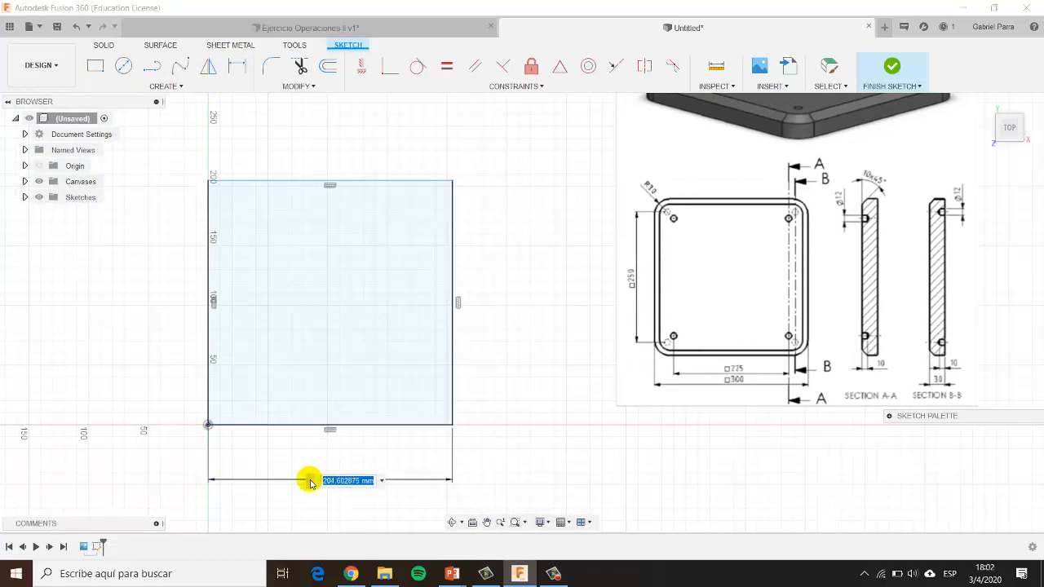
key(Return)
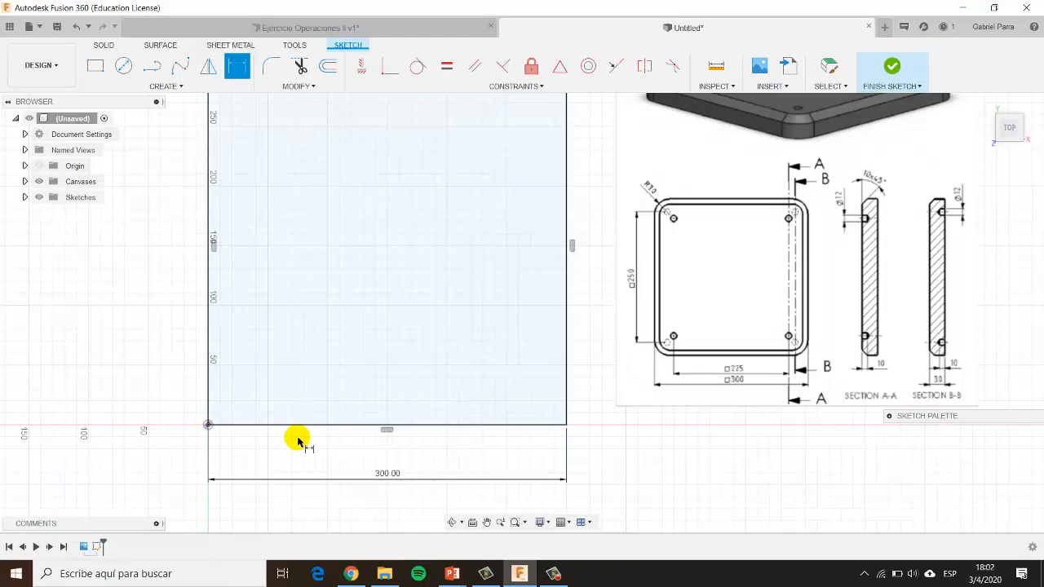
- Dimension the rectangle's left vertical edge to 300 mm and end the dimensioning command
click(210, 261)
click(150, 266)
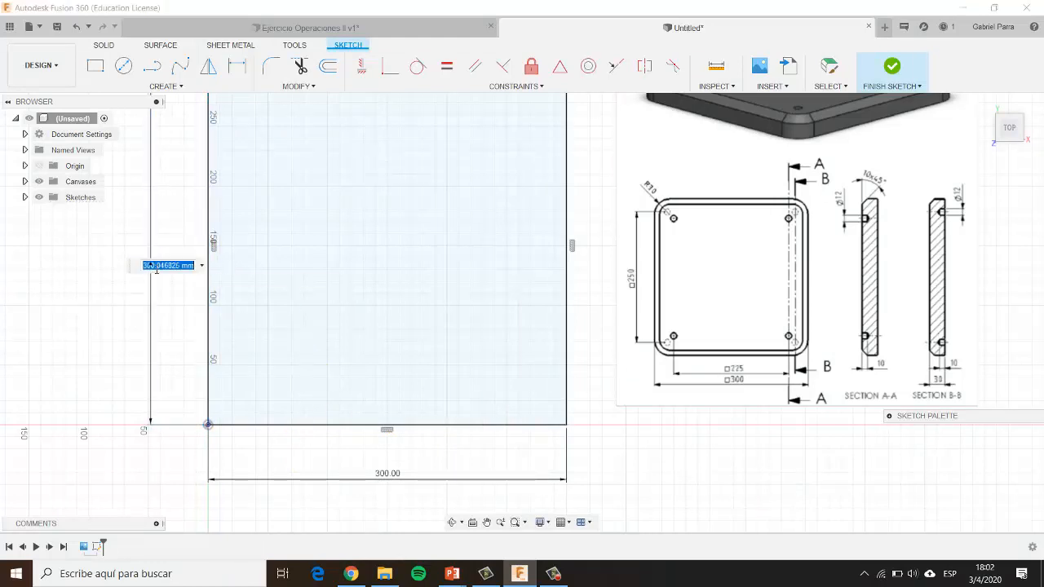
text(300)
key(Return)
scroll(290, 345, down, 2)
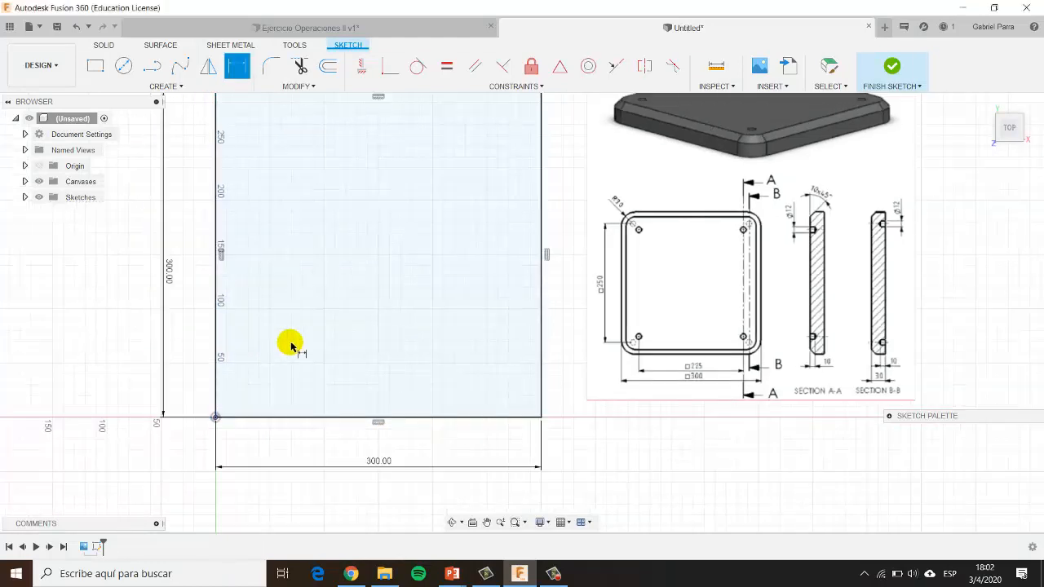
middle_drag(215, 309, 202, 355)
key(d)
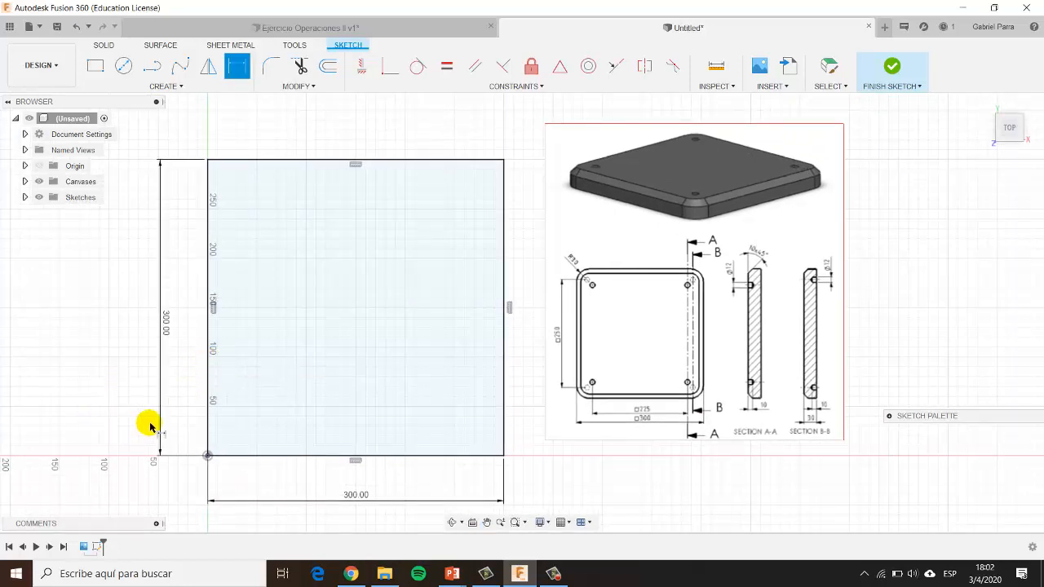
key(Escape)
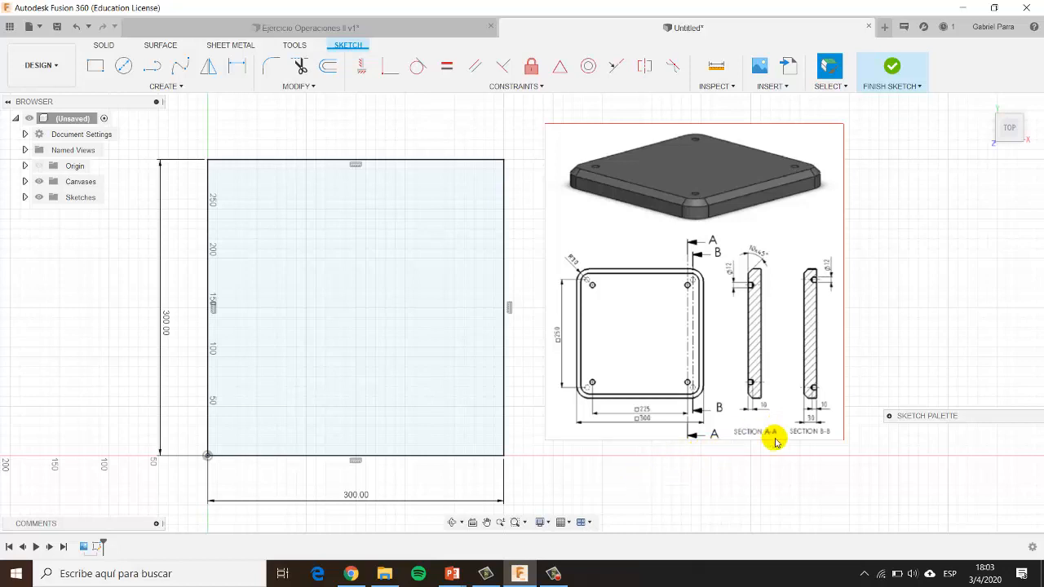
- Examine the section views of the reference drawing for the plate's thickness
middle_drag(715, 475, 622, 477)
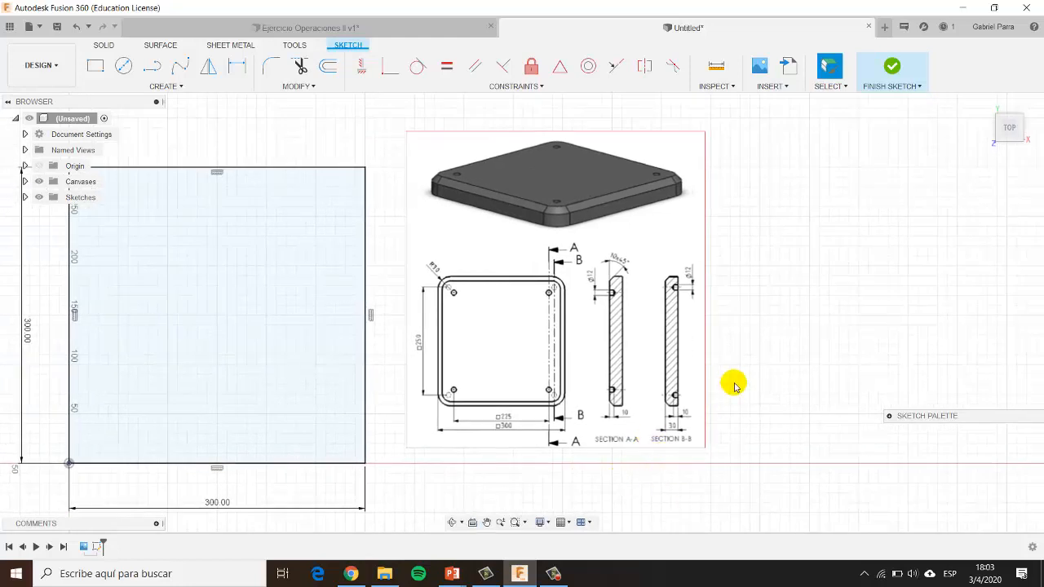
scroll(735, 385, up, 1)
scroll(735, 385, up, 2)
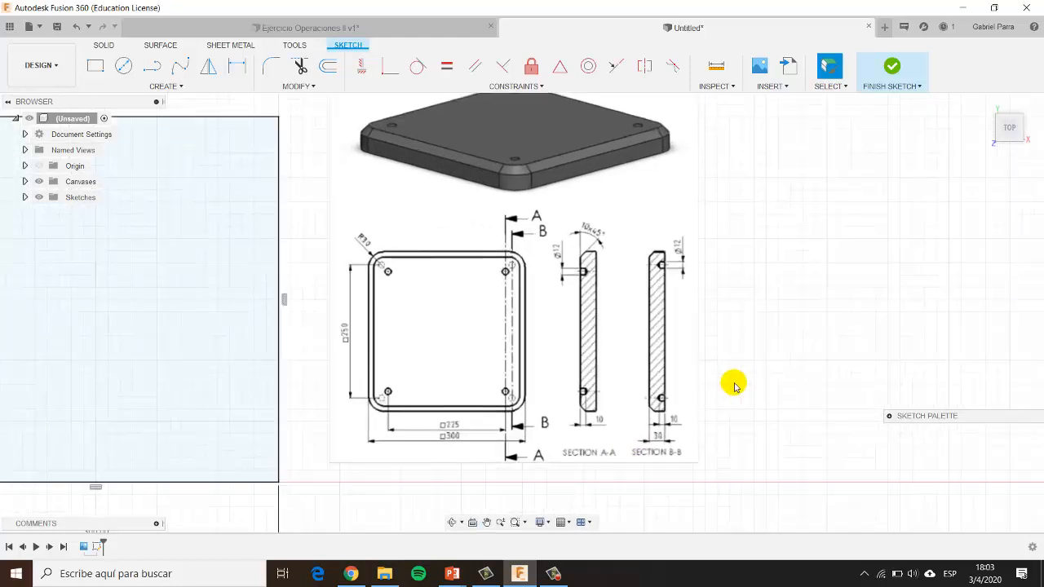
scroll(706, 380, up, 1)
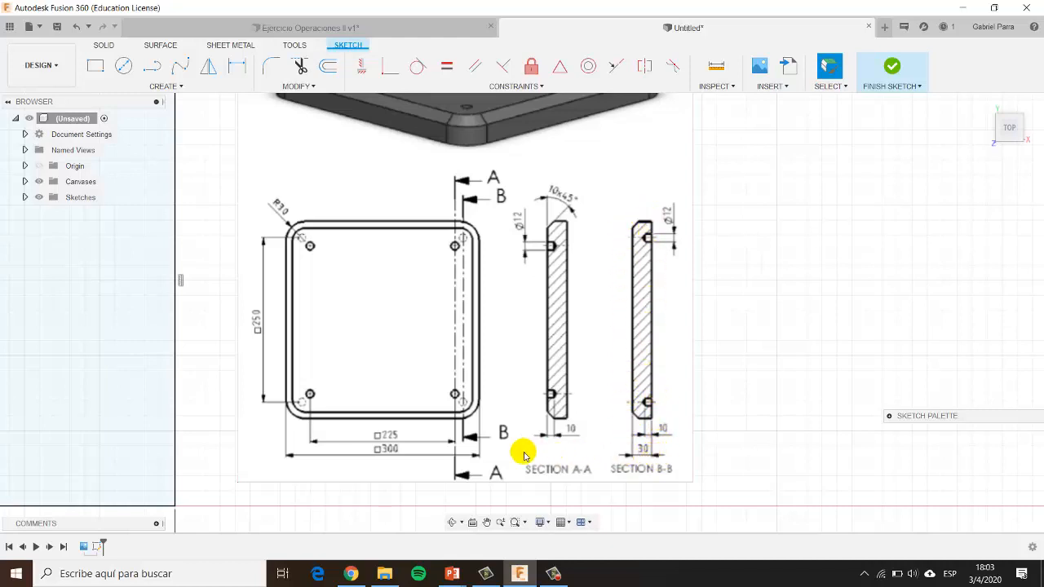
scroll(275, 481, down, 2)
middle_drag(275, 465, 594, 473)
scroll(593, 470, down, 1)
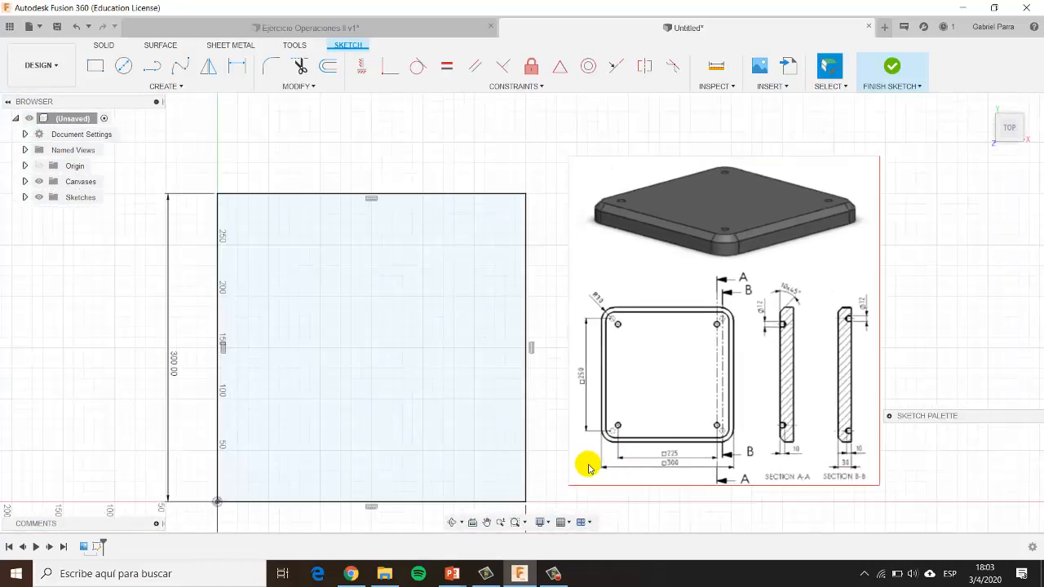
- Finish the sketch and extrude the square profile 30 mm upward as a new body
click(886, 66)
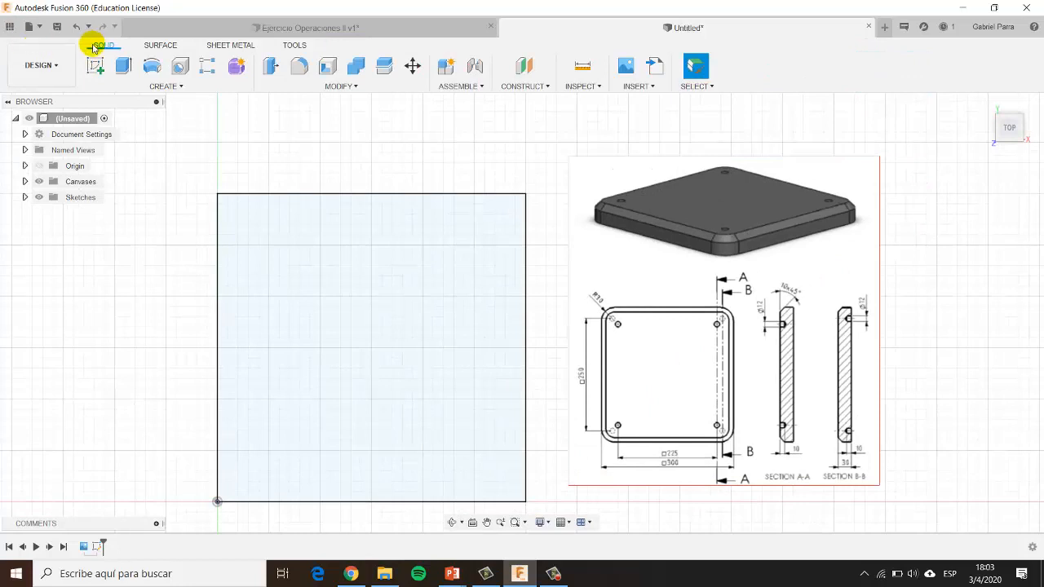
click(123, 65)
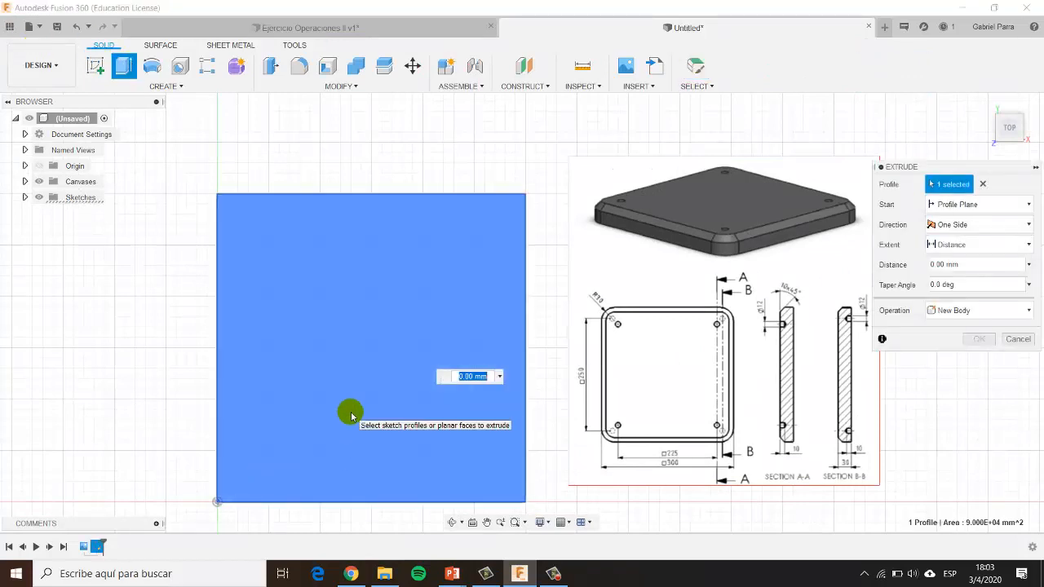
click(351, 417)
middle_drag(276, 374, 294, 312)
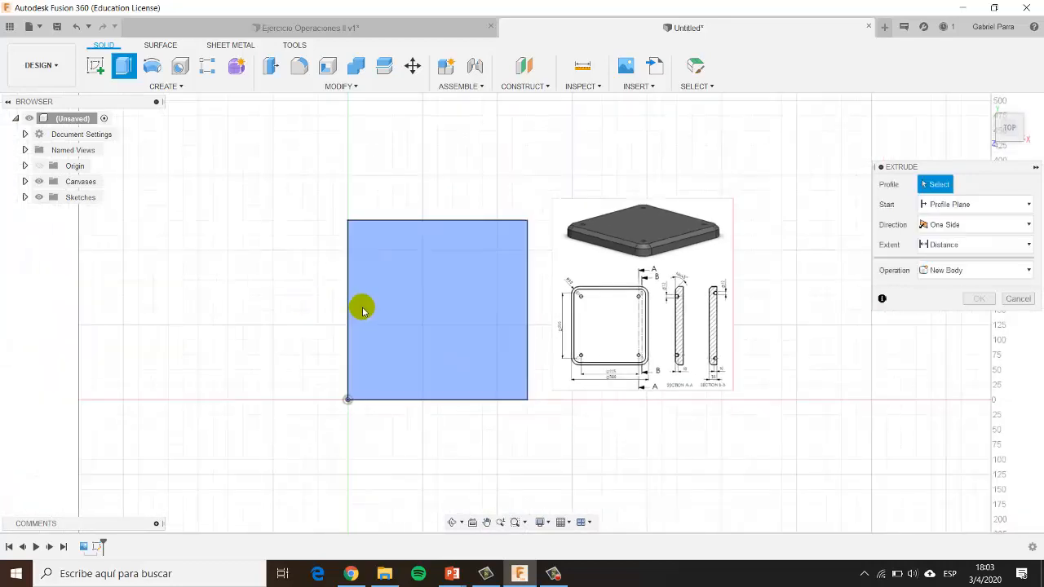
shift+middle_drag(361, 305, 364, 249)
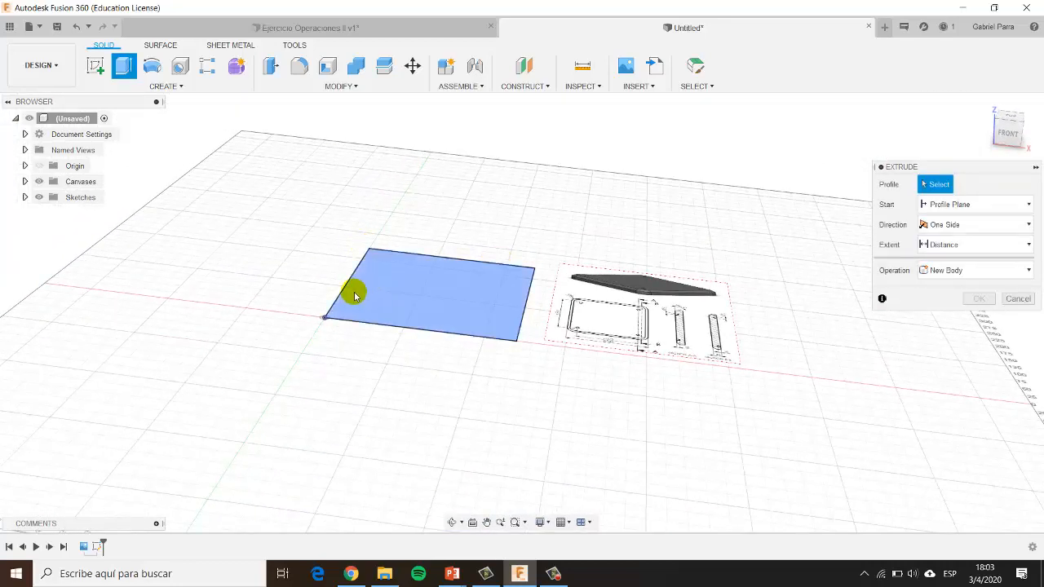
shift+middle_drag(382, 326, 459, 324)
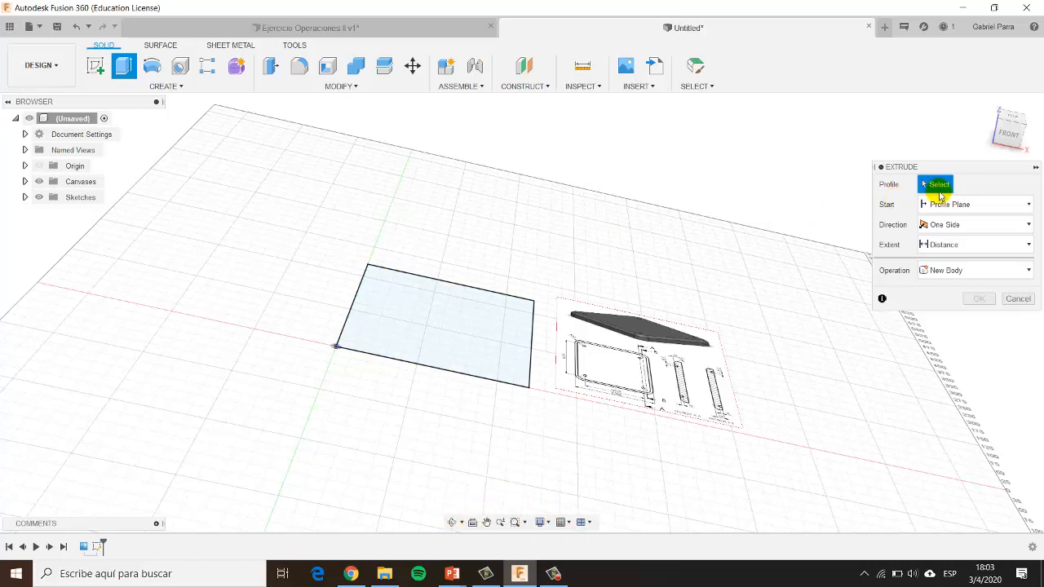
click(441, 330)
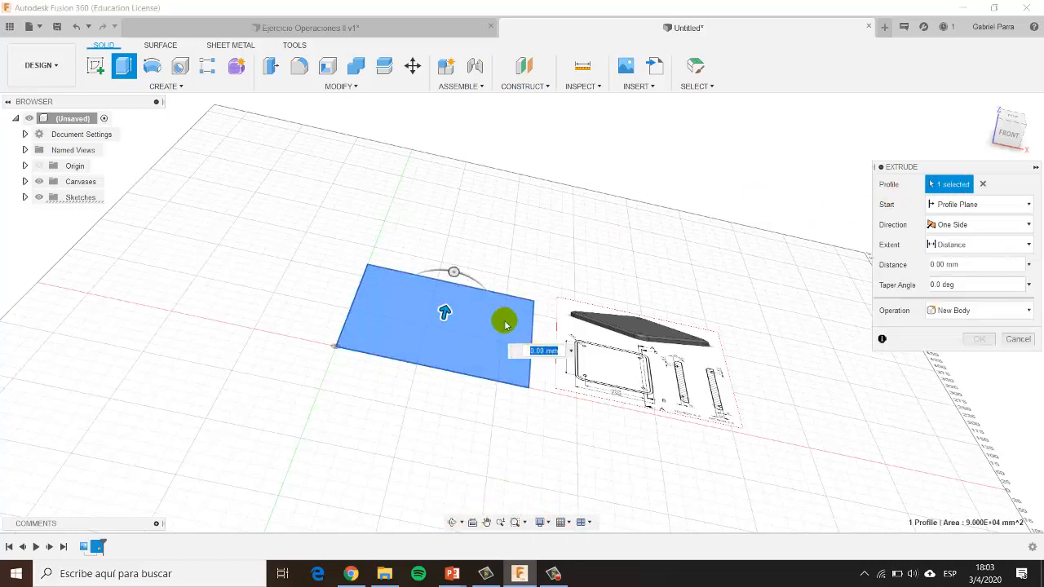
drag(440, 308, 469, 292)
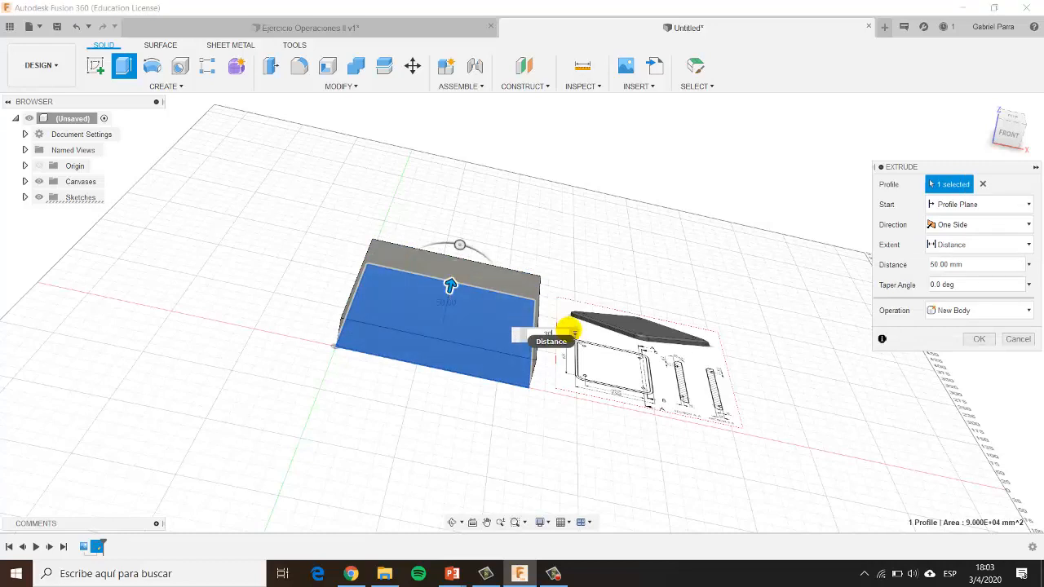
key(Return)
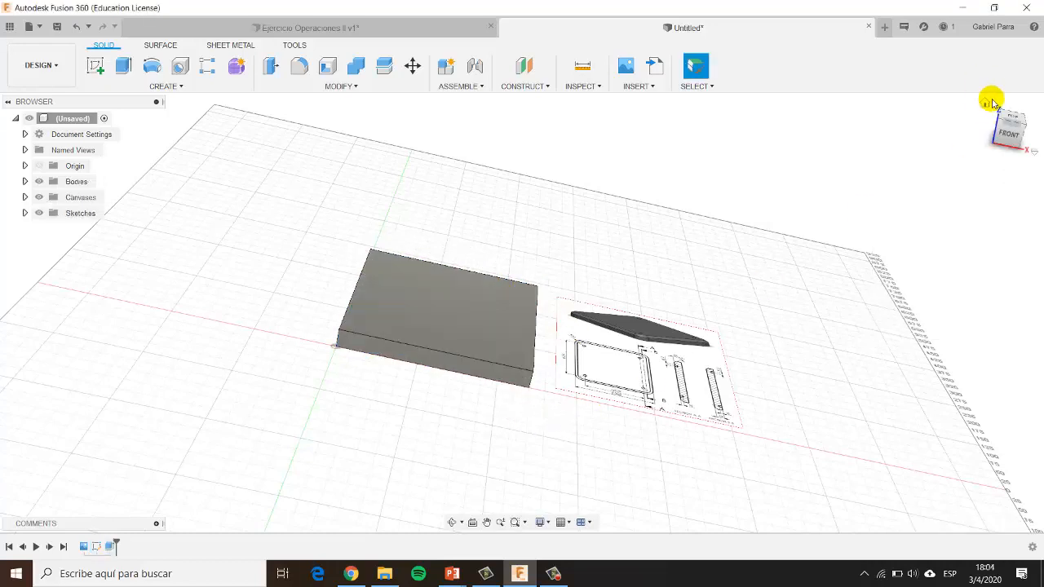
- Return to the top view and examine the plan and section views of the reference drawing
click(1012, 117)
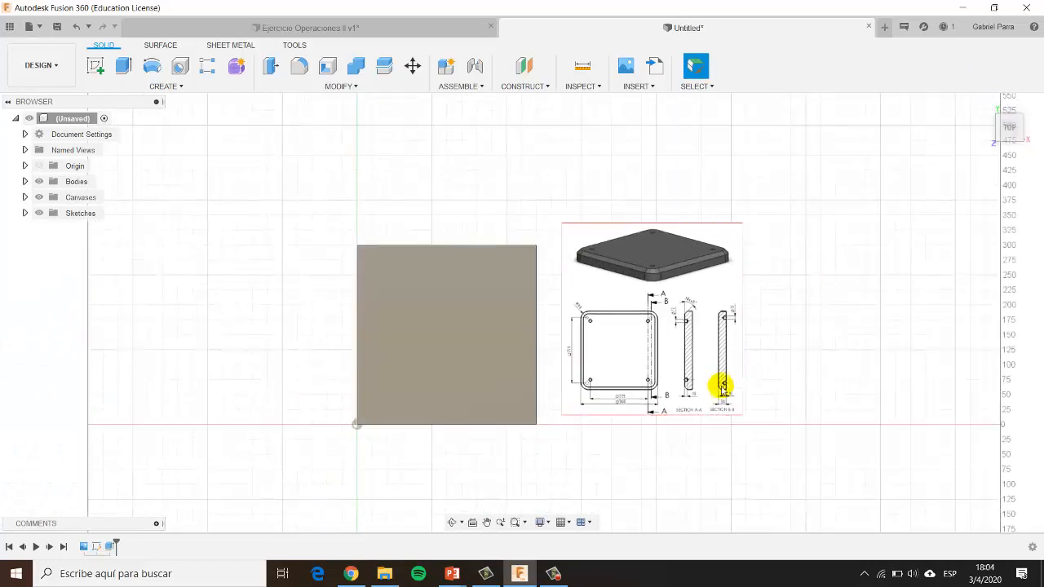
scroll(726, 412, up, 3)
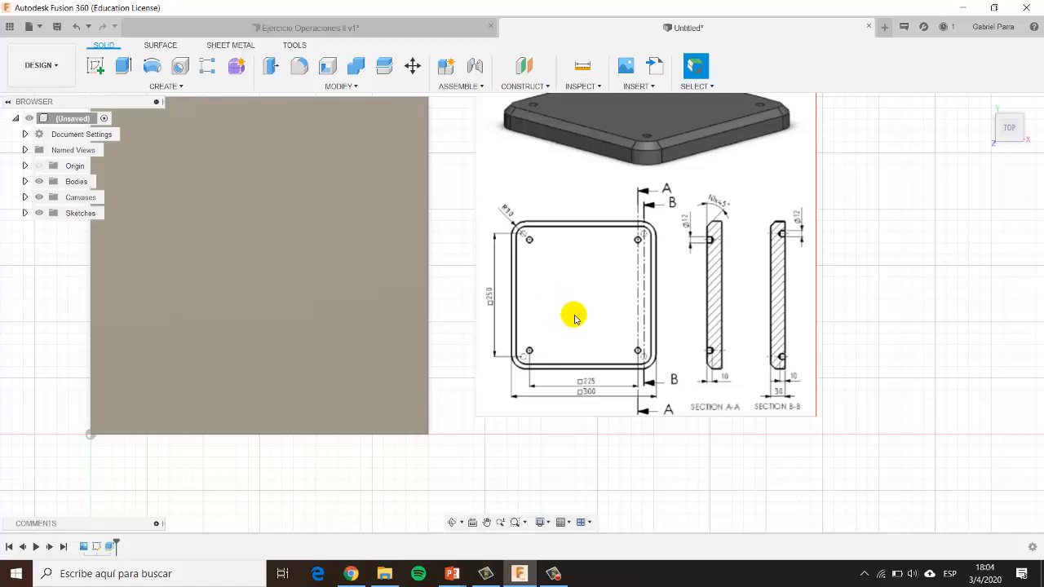
scroll(567, 345, up, 1)
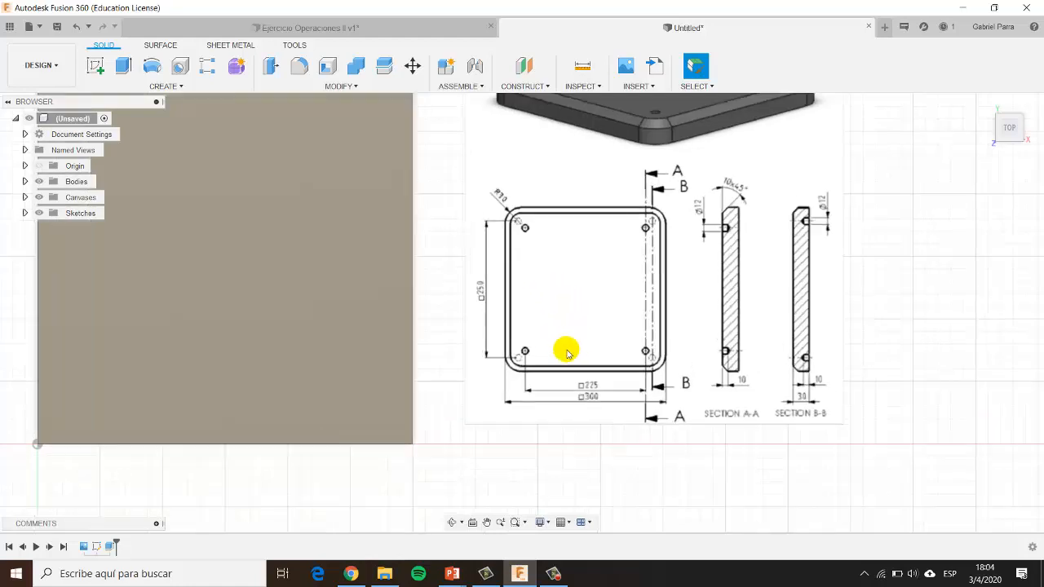
- Examine the plan and section views of the reference drawing for the corner holes' spacing, depth and diameter
scroll(551, 367, up, 1)
scroll(551, 371, up, 1)
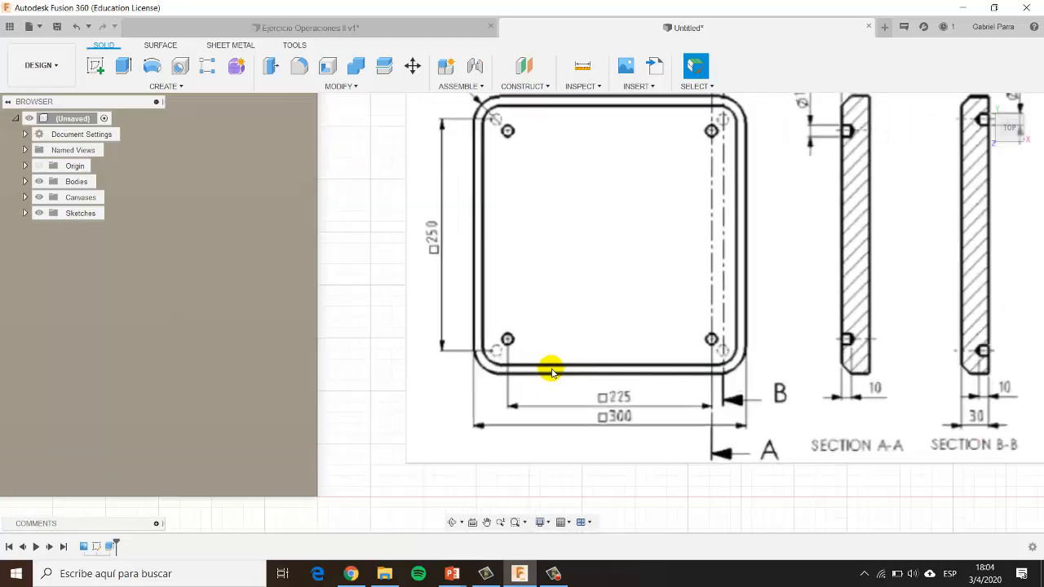
scroll(551, 372, up, 1)
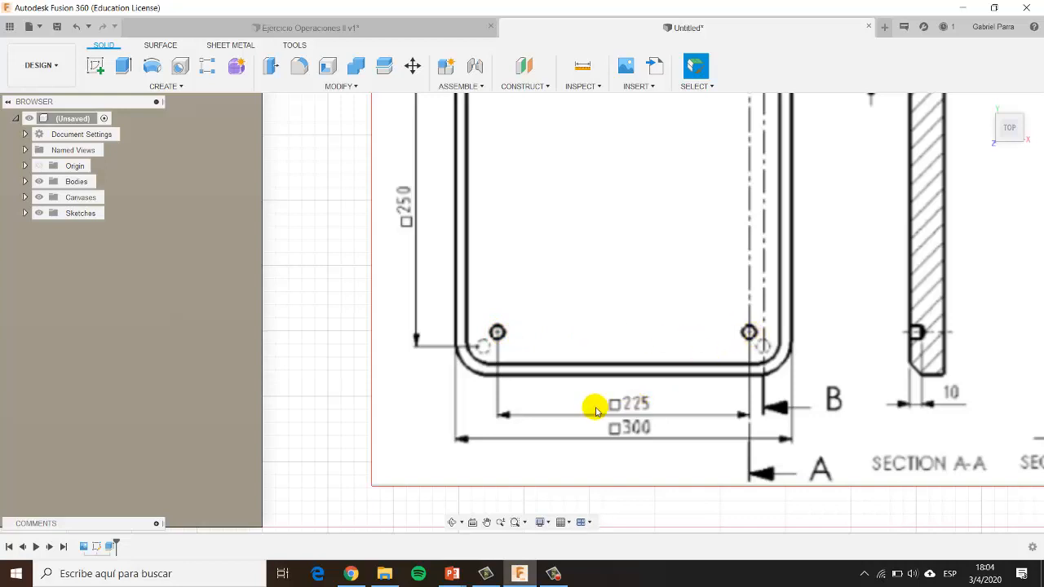
scroll(600, 405, down, 1)
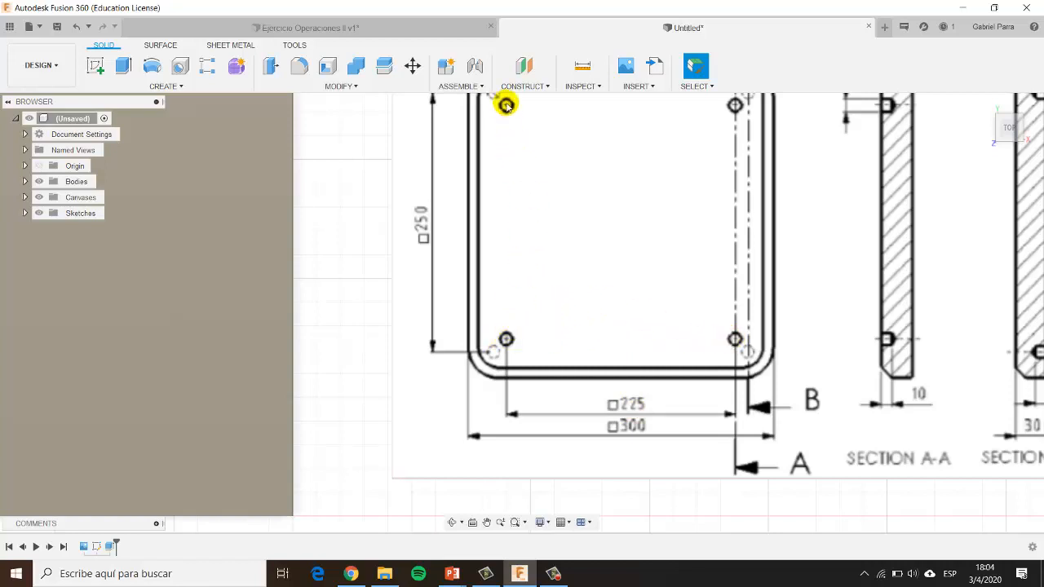
scroll(364, 380, down, 1)
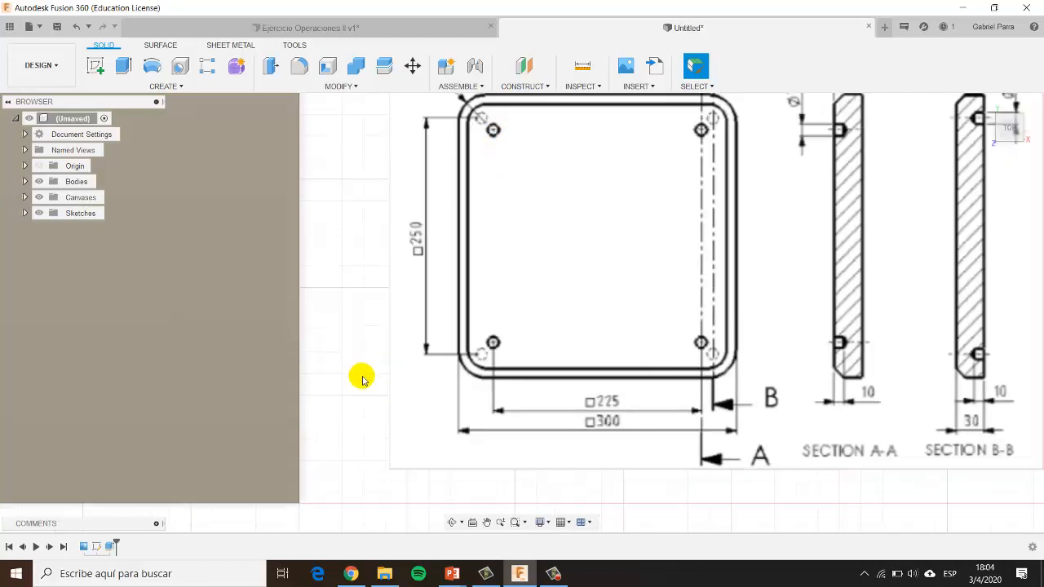
scroll(369, 375, down, 1)
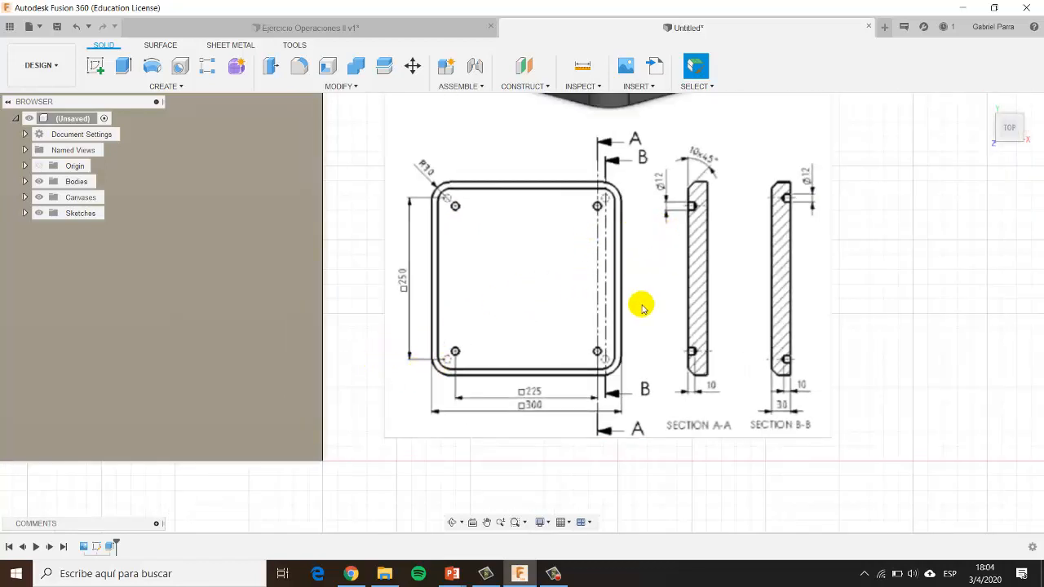
scroll(711, 385, up, 3)
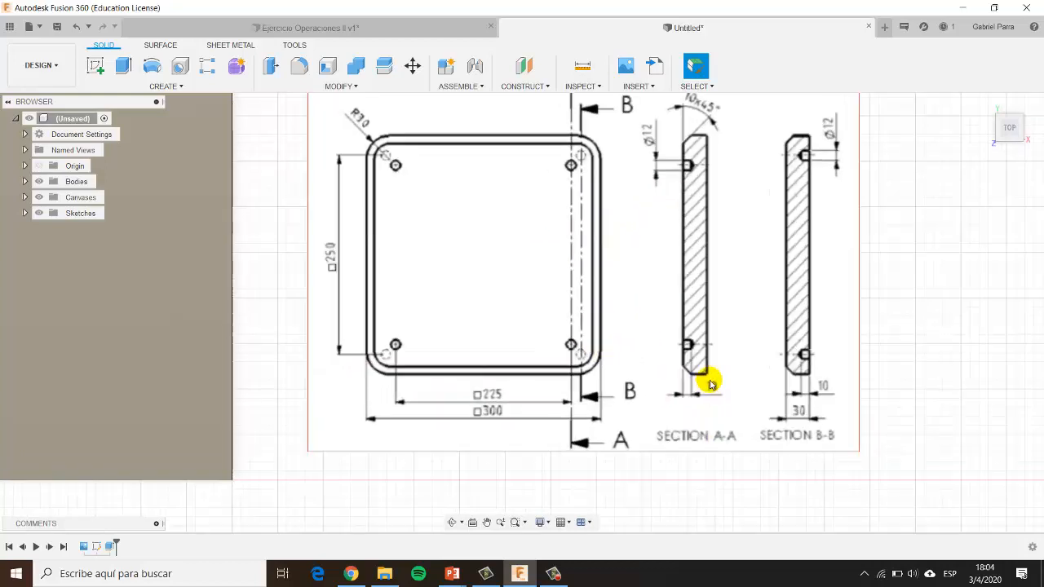
scroll(739, 399, up, 2)
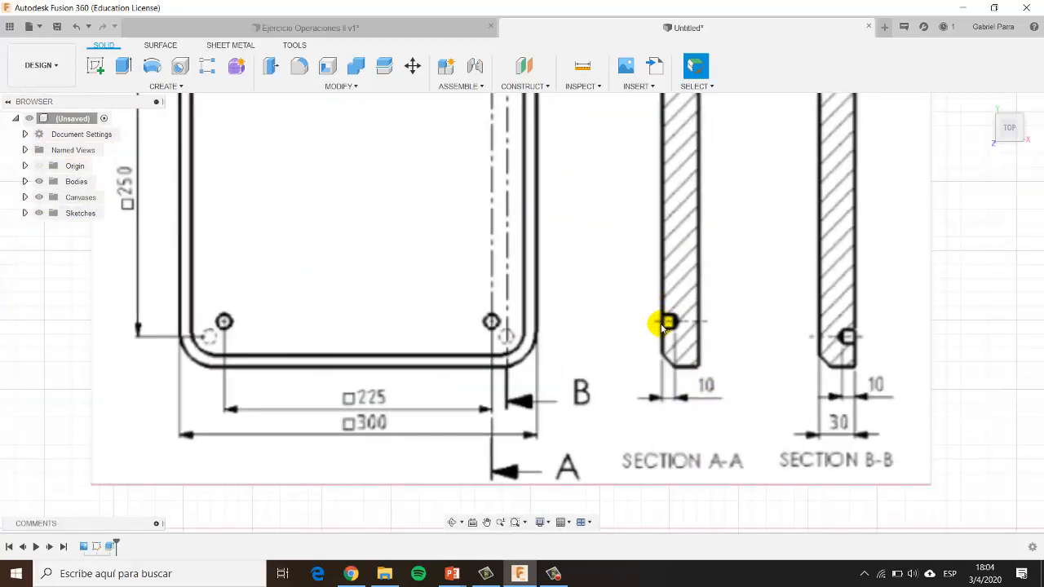
scroll(689, 407, down, 5)
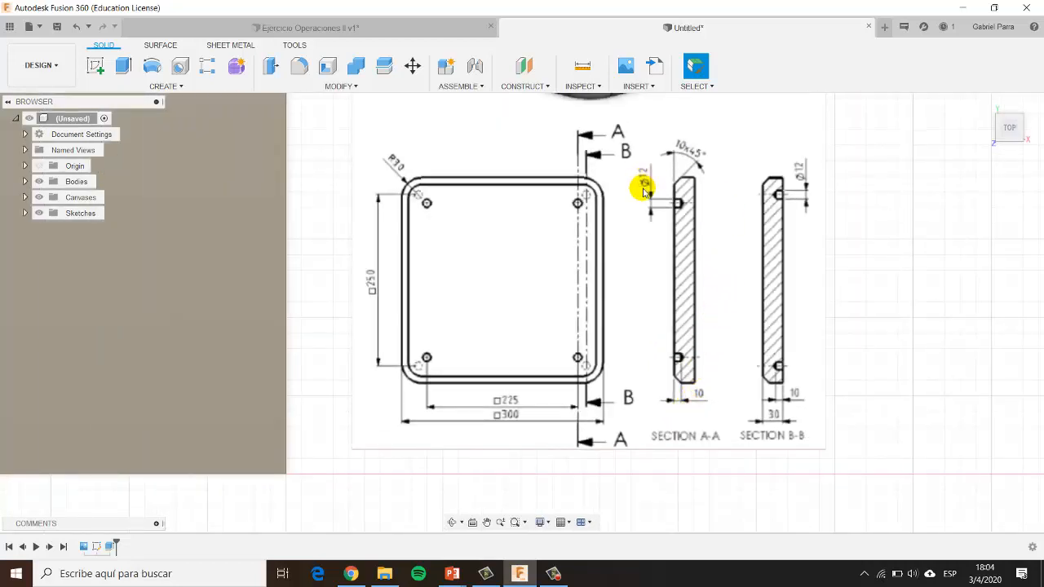
- Start a new sketch on the top face of the square plate
scroll(363, 353, down, 5)
drag(337, 360, 410, 361)
key(Escape)
click(318, 342)
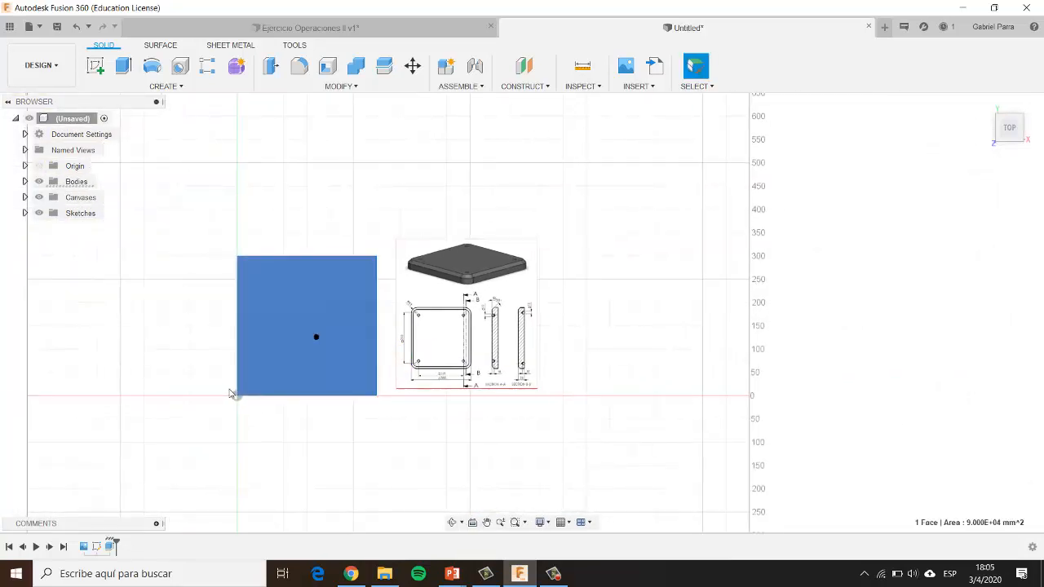
click(95, 64)
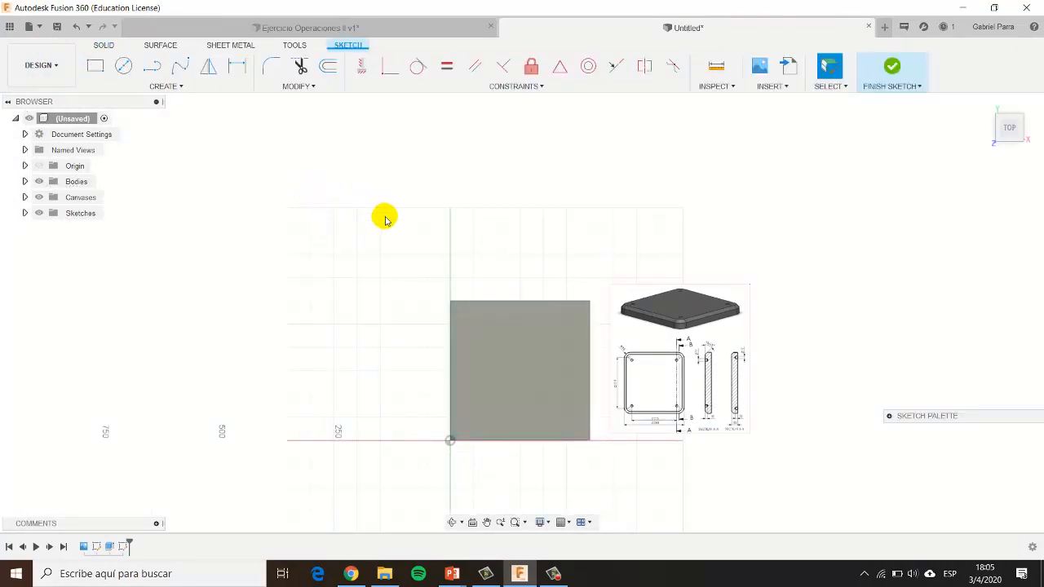
- Draw a horizontal line across the plate from the midpoint of its left edge to the midpoint of its right edge
scroll(669, 412, up, 3)
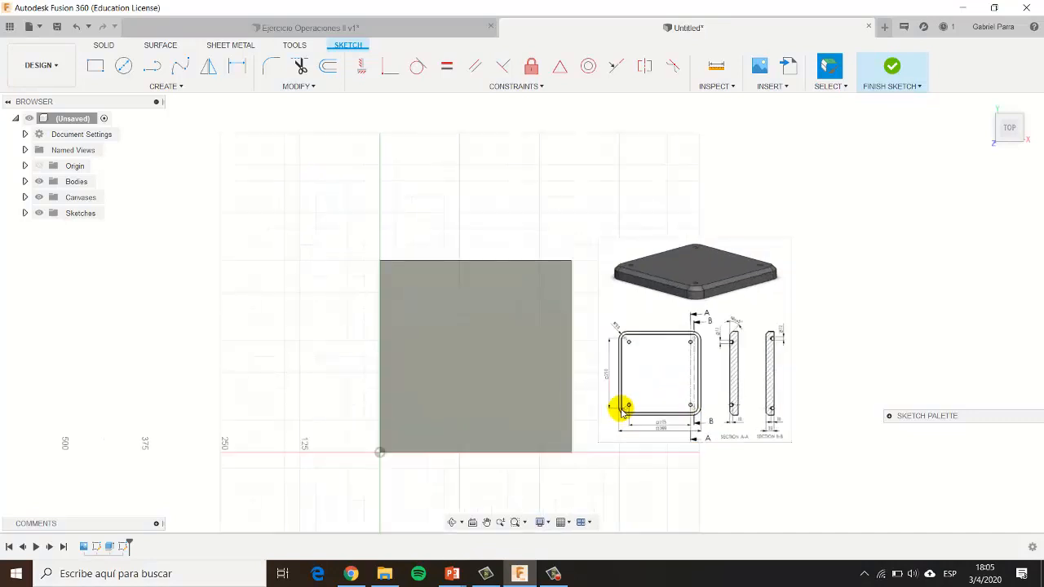
scroll(618, 427, up, 2)
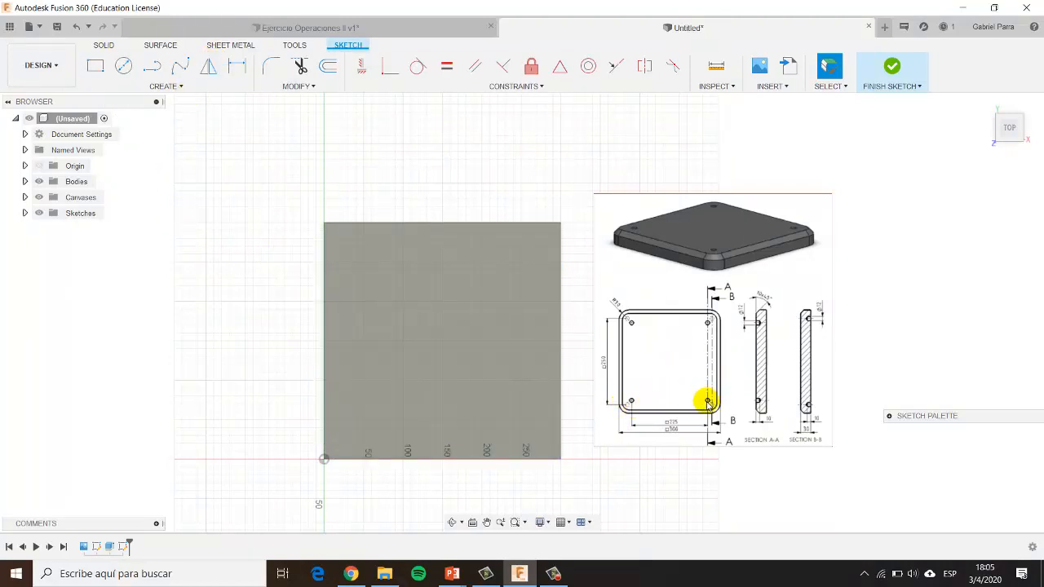
scroll(709, 403, up, 1)
scroll(670, 359, up, 2)
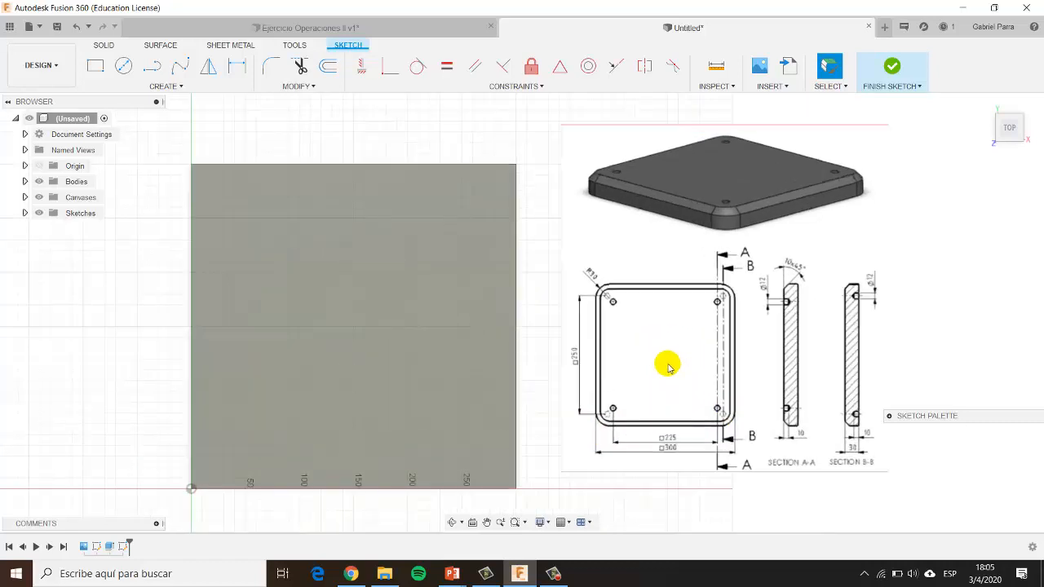
scroll(667, 366, down, 4)
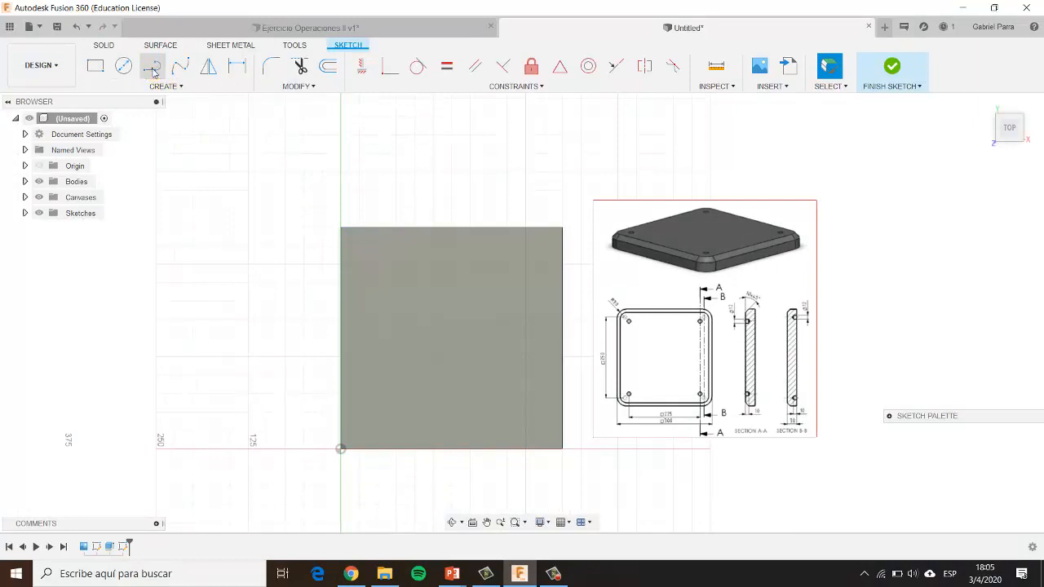
click(154, 71)
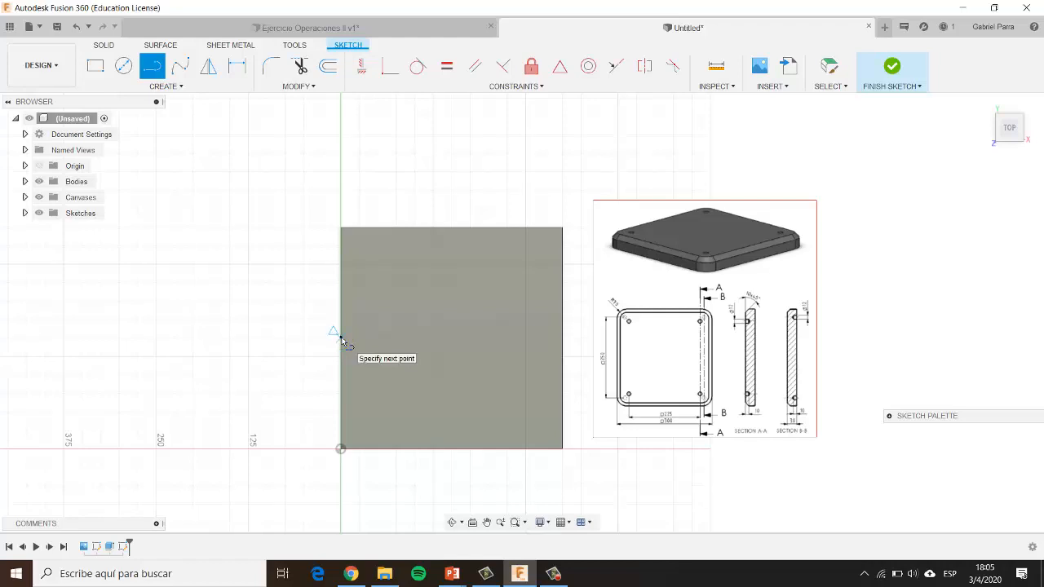
drag(341, 336, 363, 339)
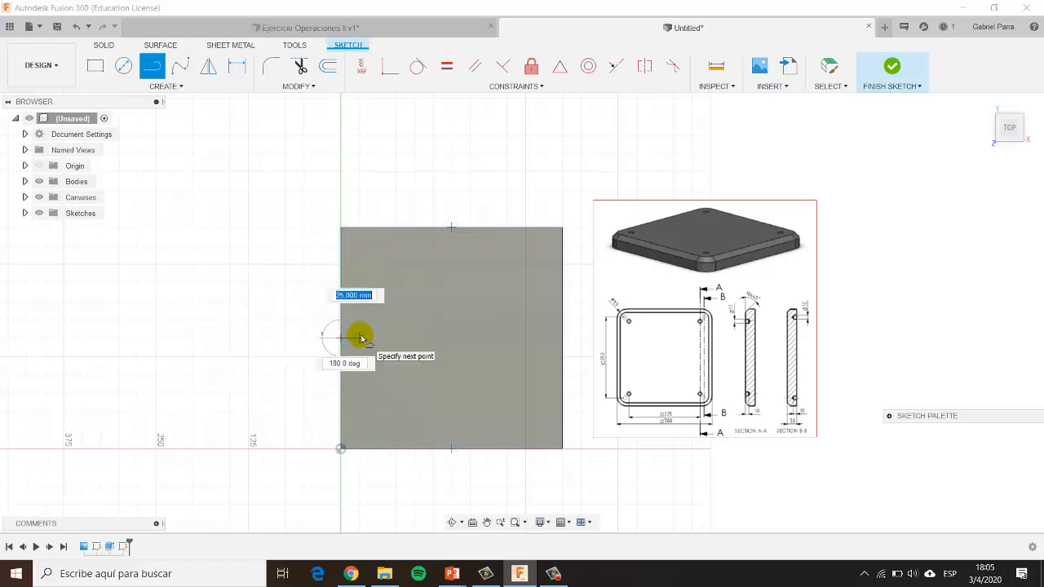
click(562, 338)
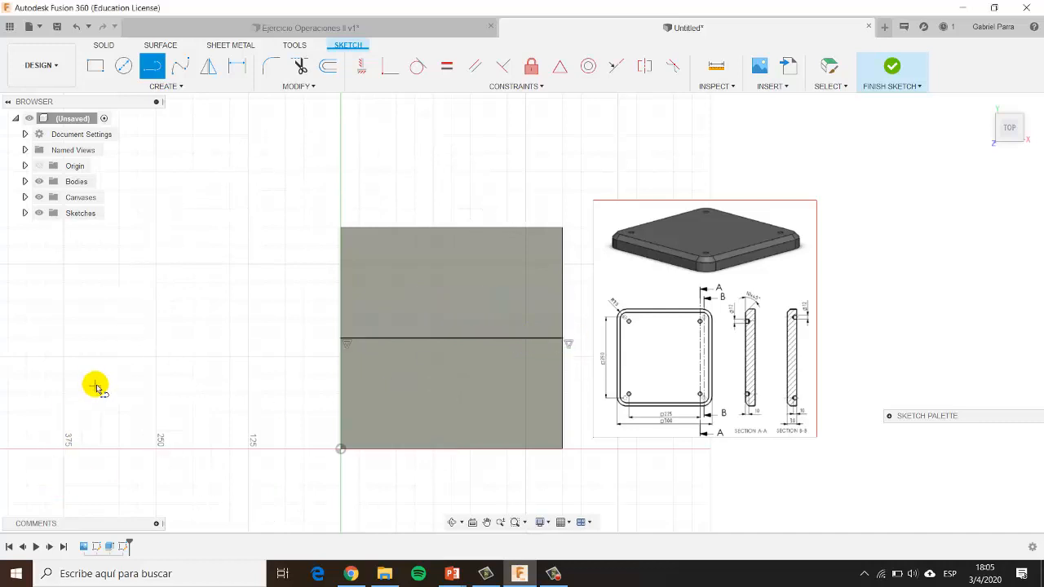
key(Escape)
- Draw a center rectangle about 253 mm wide and 250 mm high, centered on the midpoint of the horizontal line
scroll(323, 392, up, 2)
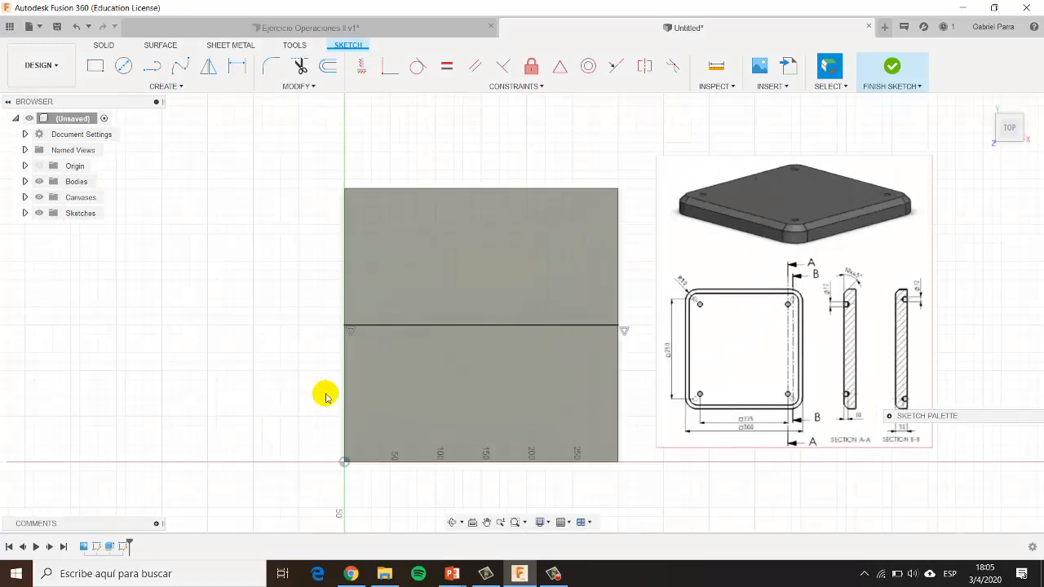
scroll(367, 363, up, 1)
scroll(262, 235, up, 1)
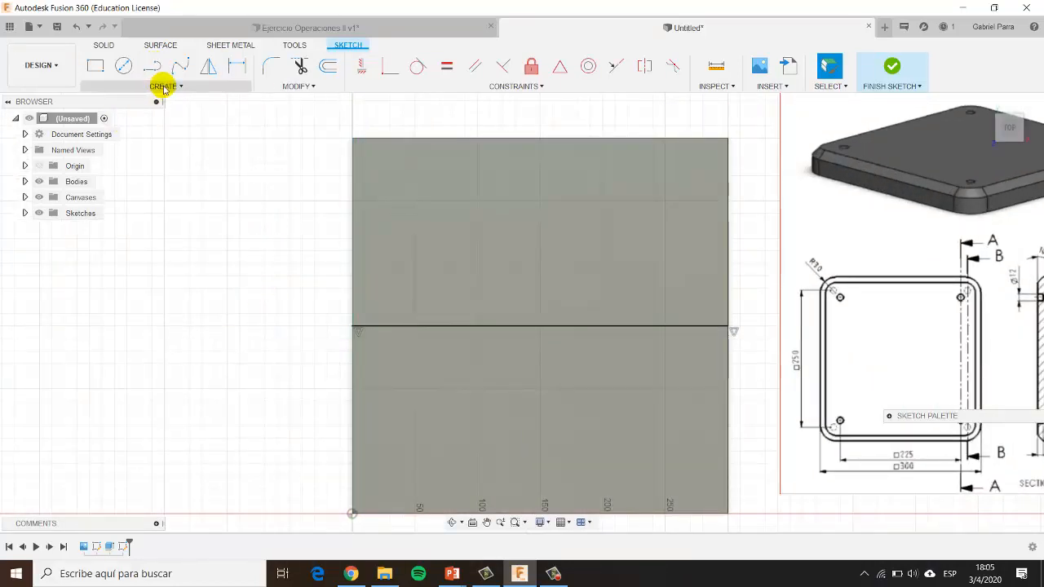
click(125, 85)
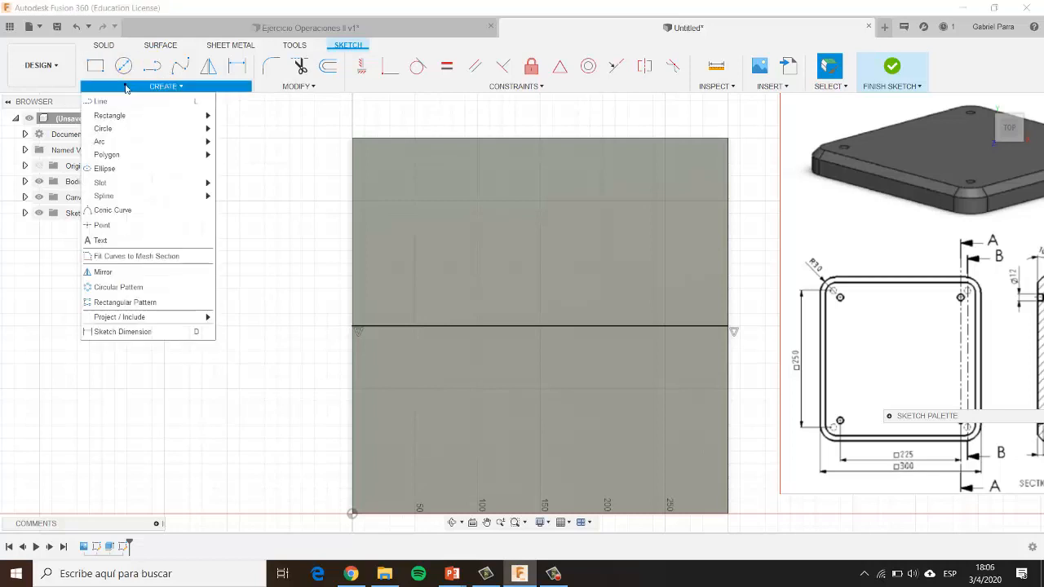
click(130, 116)
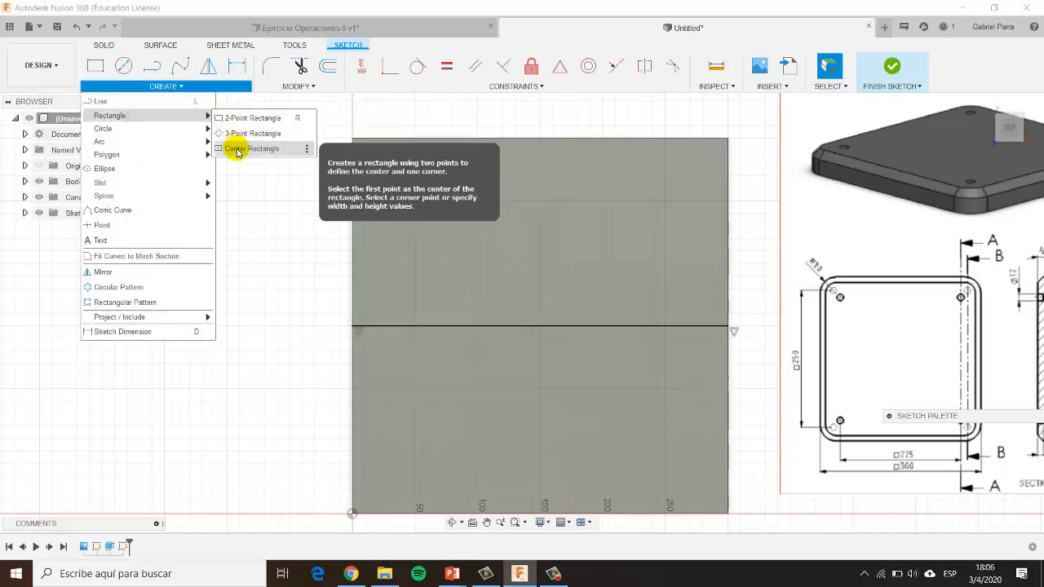
click(236, 150)
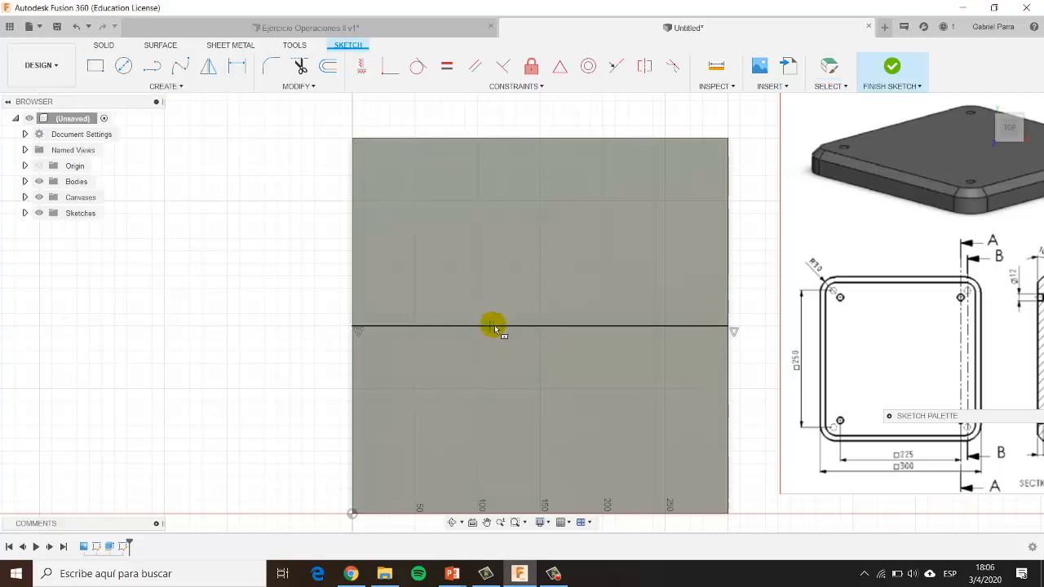
click(540, 327)
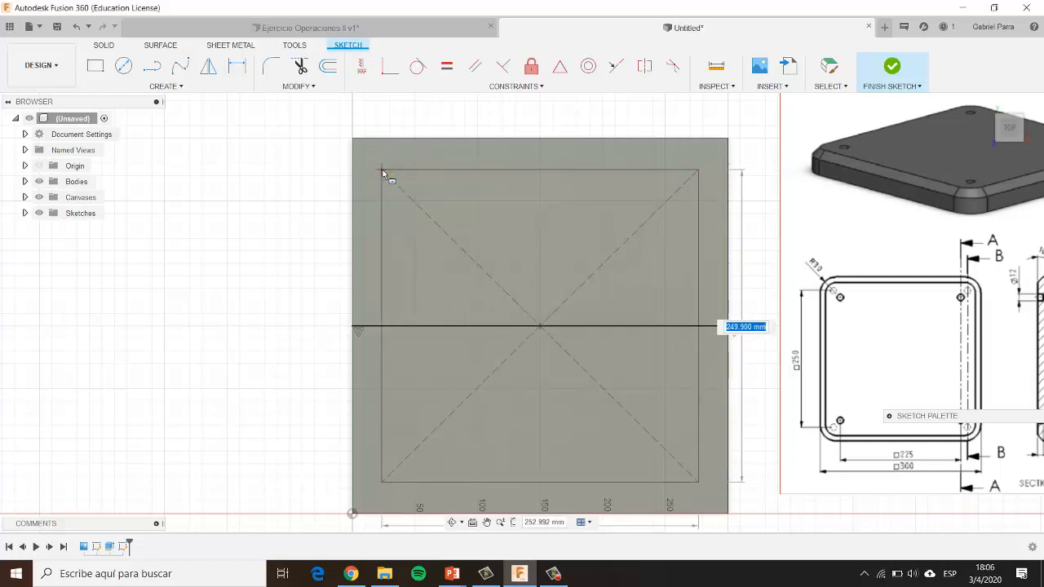
click(382, 173)
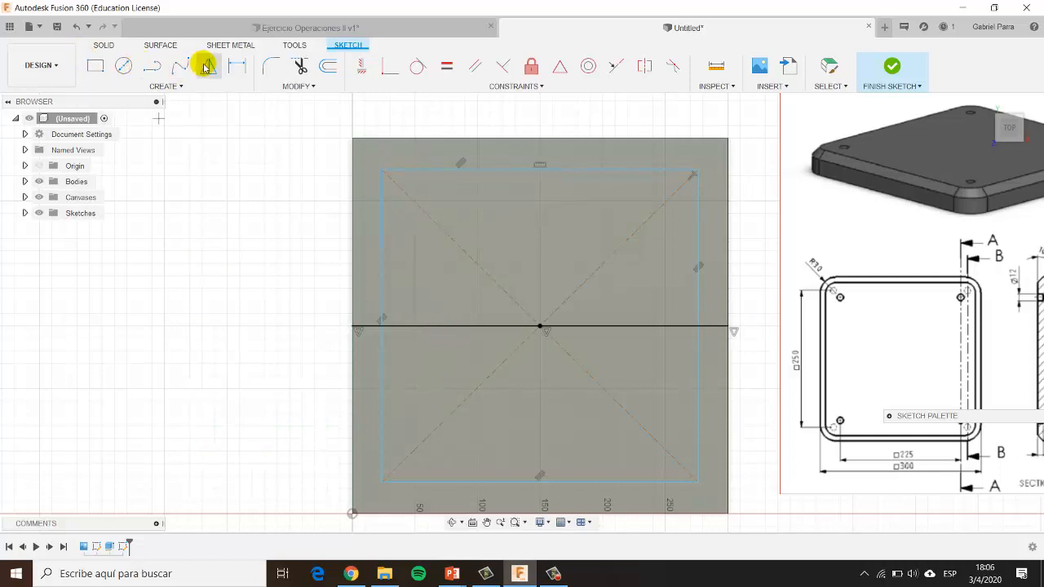
- Dimension the center rectangle's left vertical edge to 225 mm
click(381, 263)
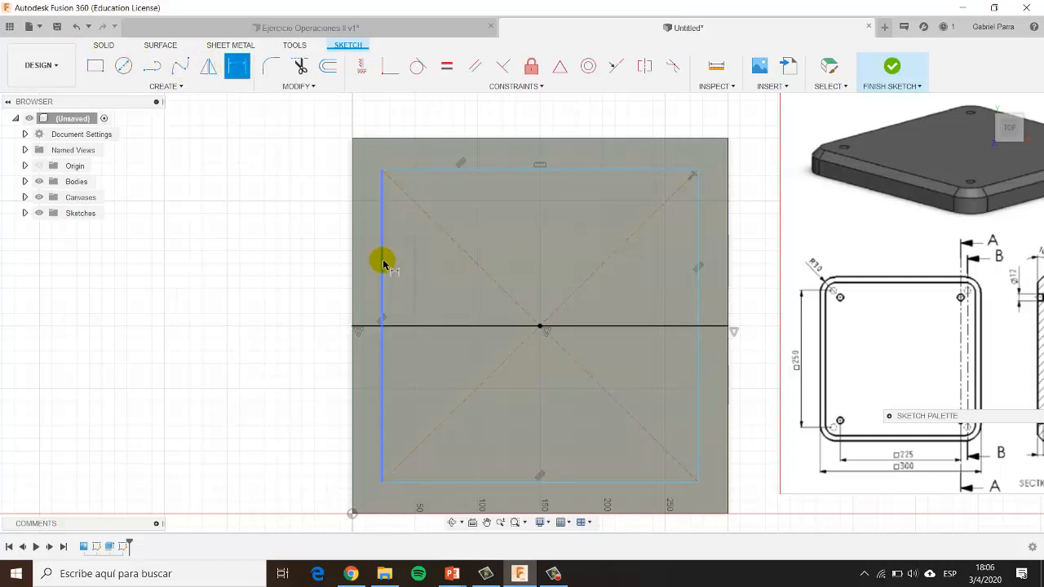
click(286, 264)
text(2)
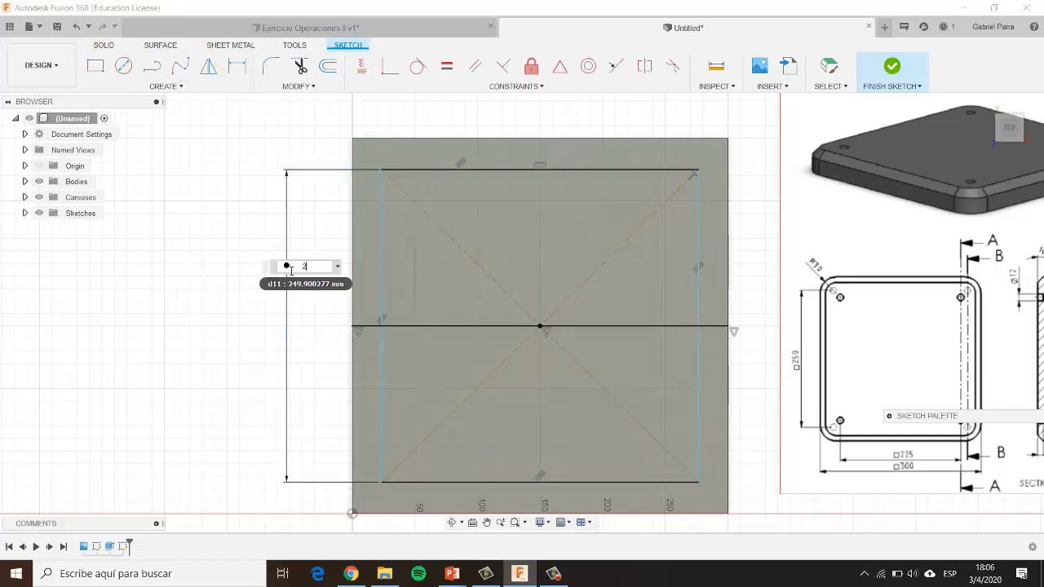
text(25)
key(Return)
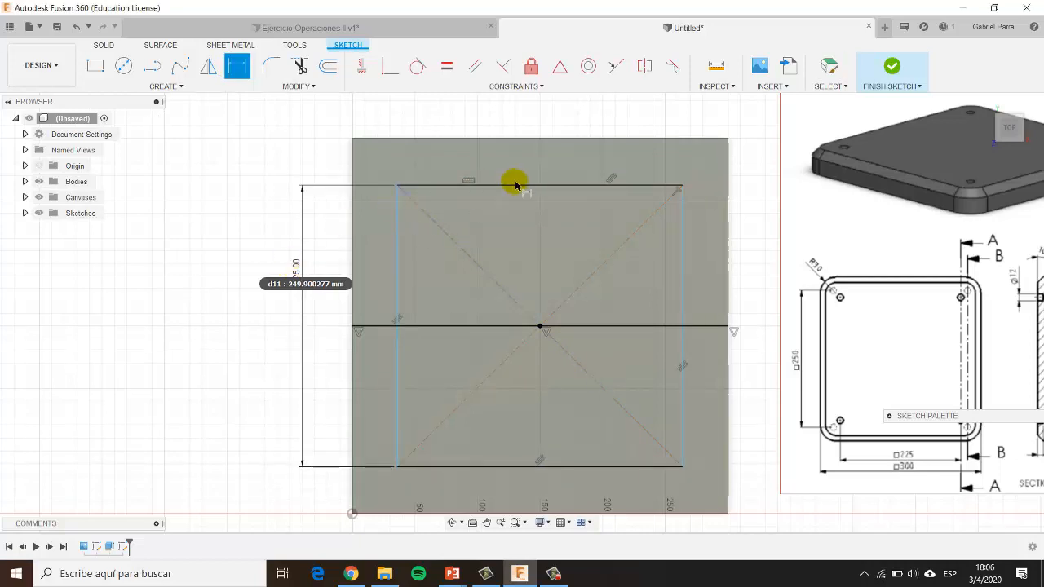
- Dimension the center rectangle's upper horizontal edge to 225 mm and end the dimensioning command
click(516, 188)
click(520, 118)
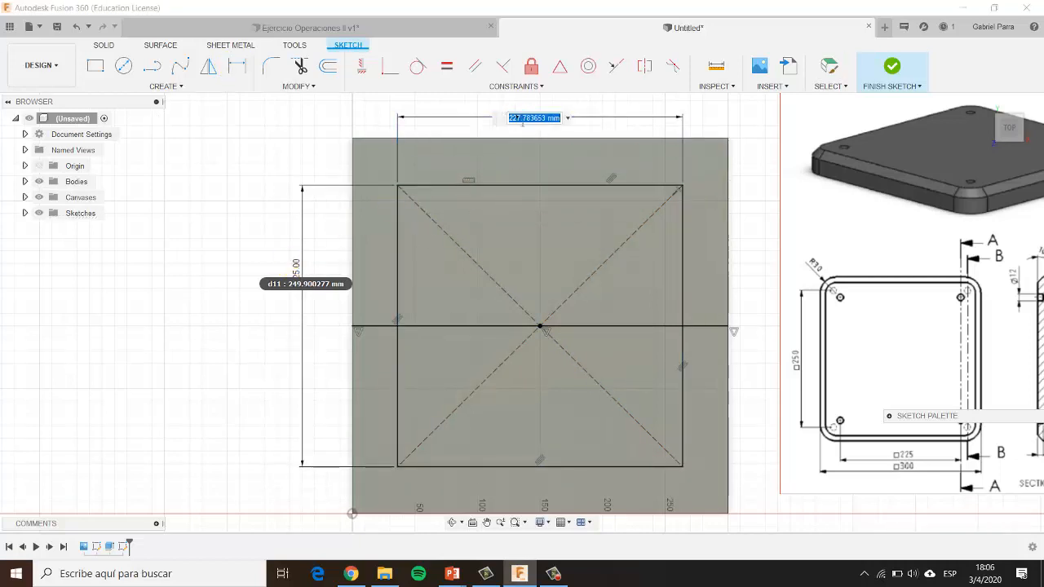
text(225)
key(Return)
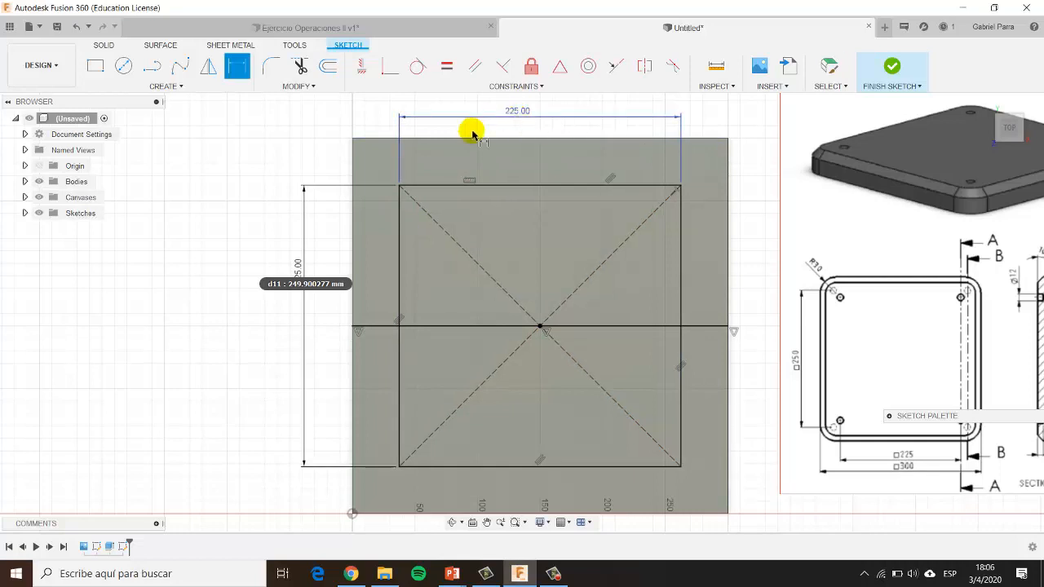
key(Escape)
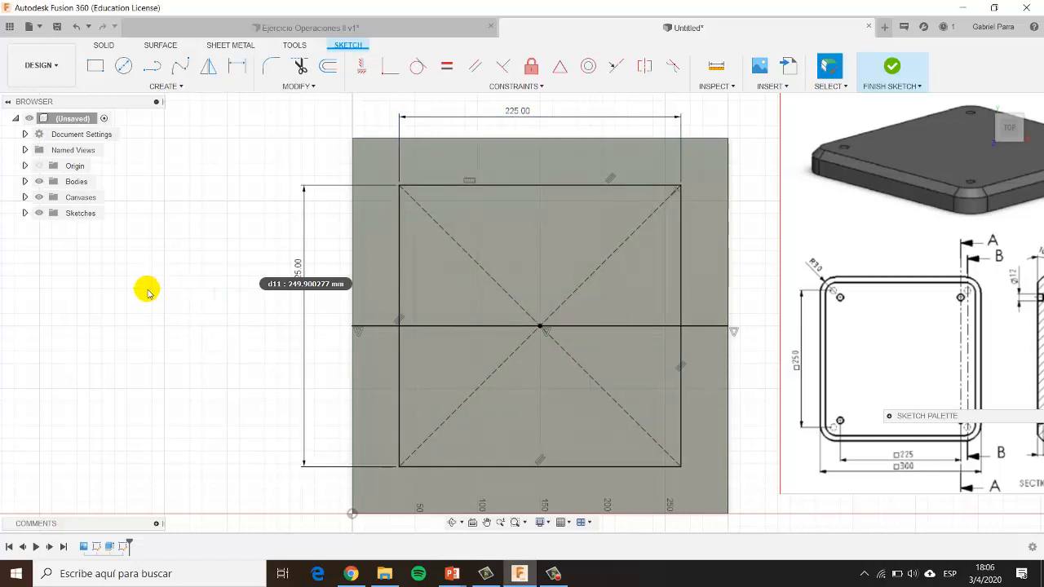
- Draw four small circles, each centered on a corner of the 225 mm square
click(133, 63)
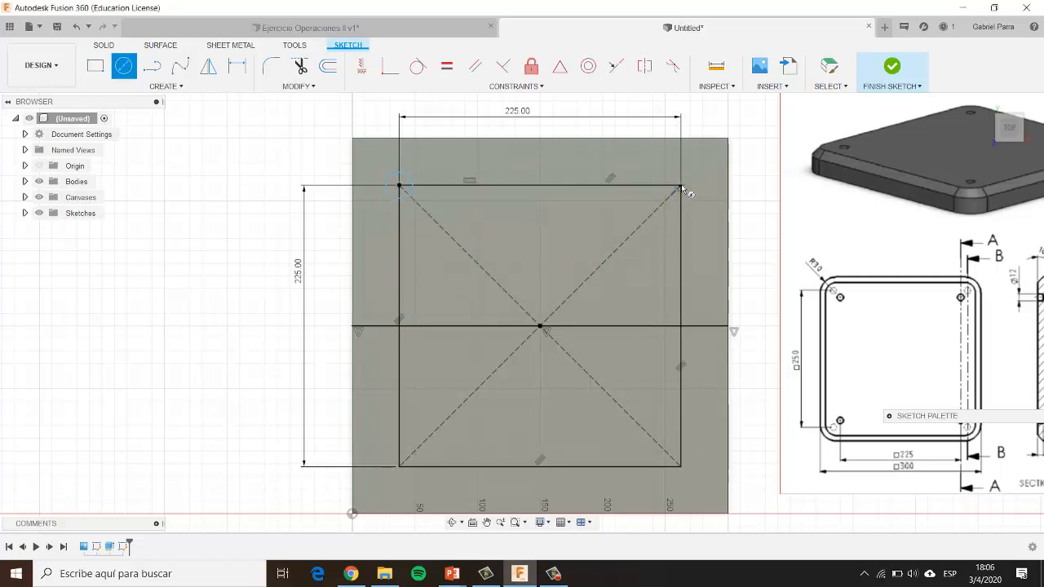
click(678, 466)
click(403, 465)
click(386, 463)
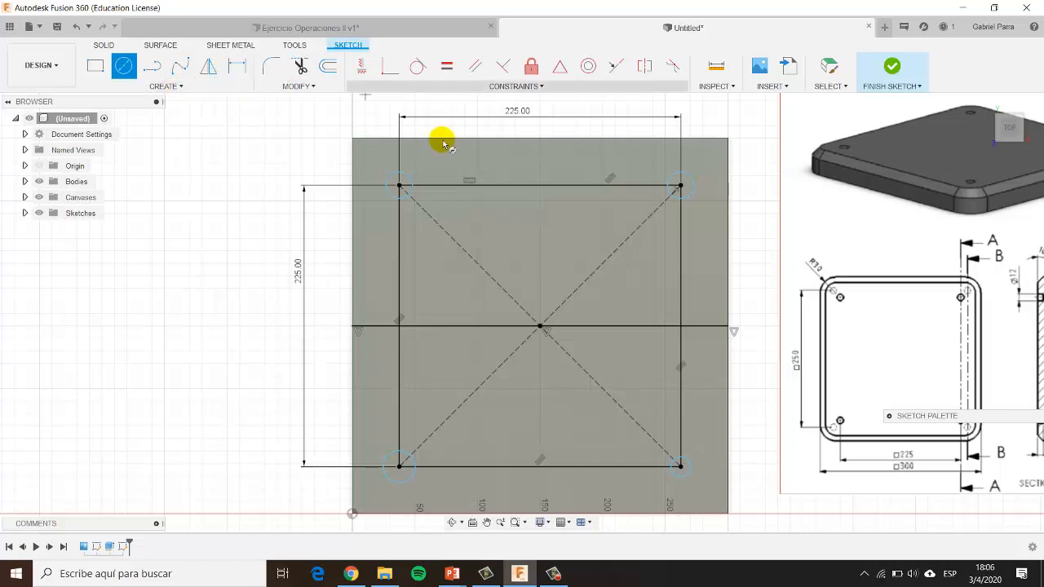
- Dimension the diameter of the circle at the square's upper-left corner to 12 mm
click(237, 67)
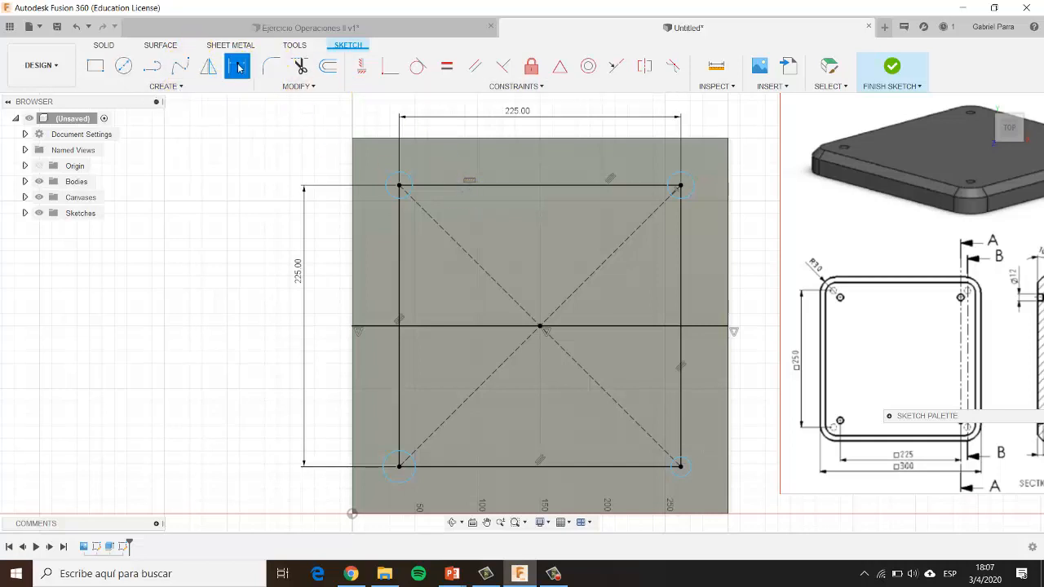
click(396, 176)
click(343, 170)
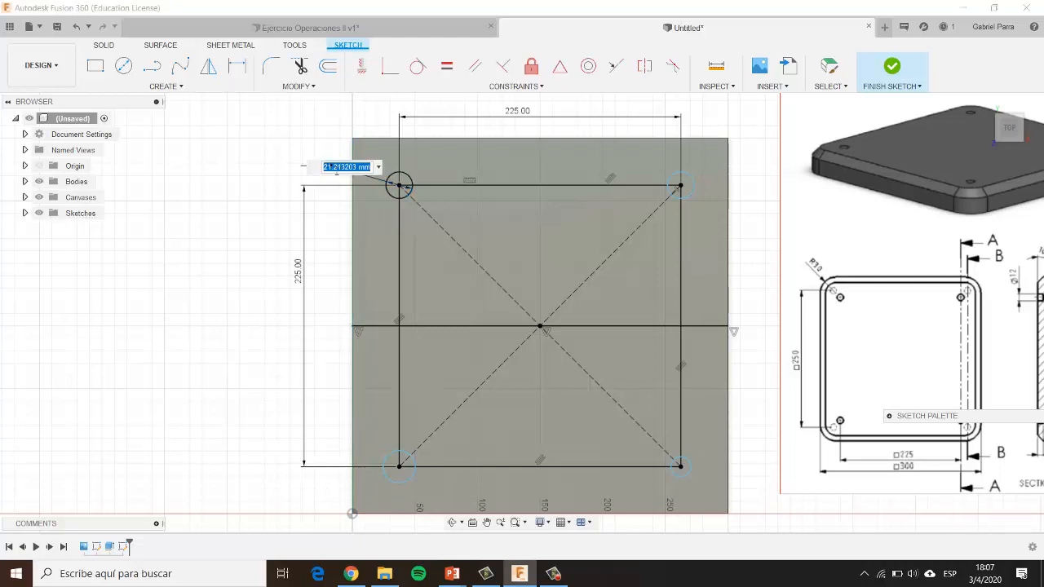
text(12)
key(Return)
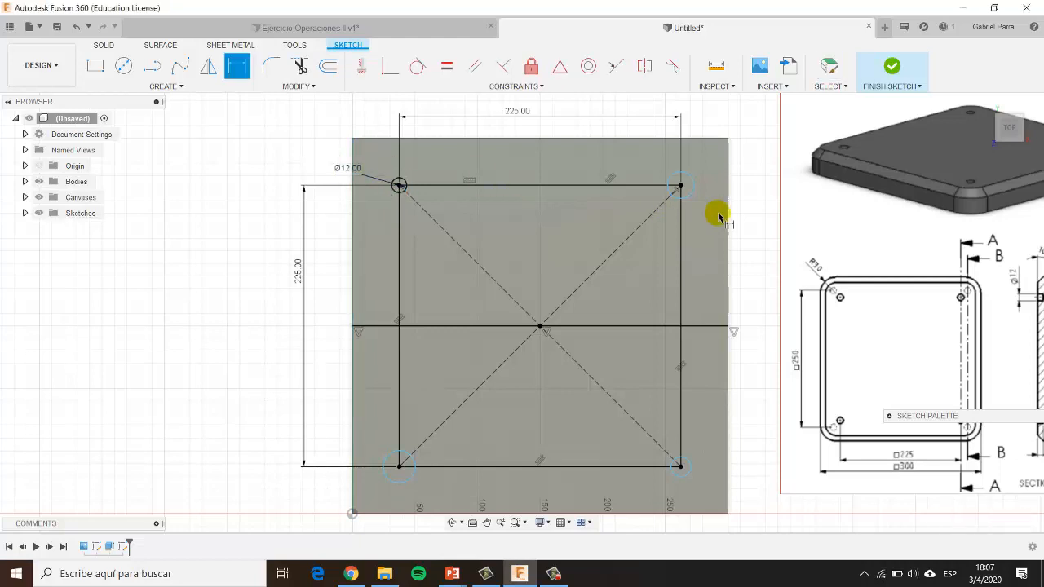
- Dimension the diameters of the circles at the square's upper-right and lower-right corners to 12 mm each
click(700, 163)
text(12)
key(Return)
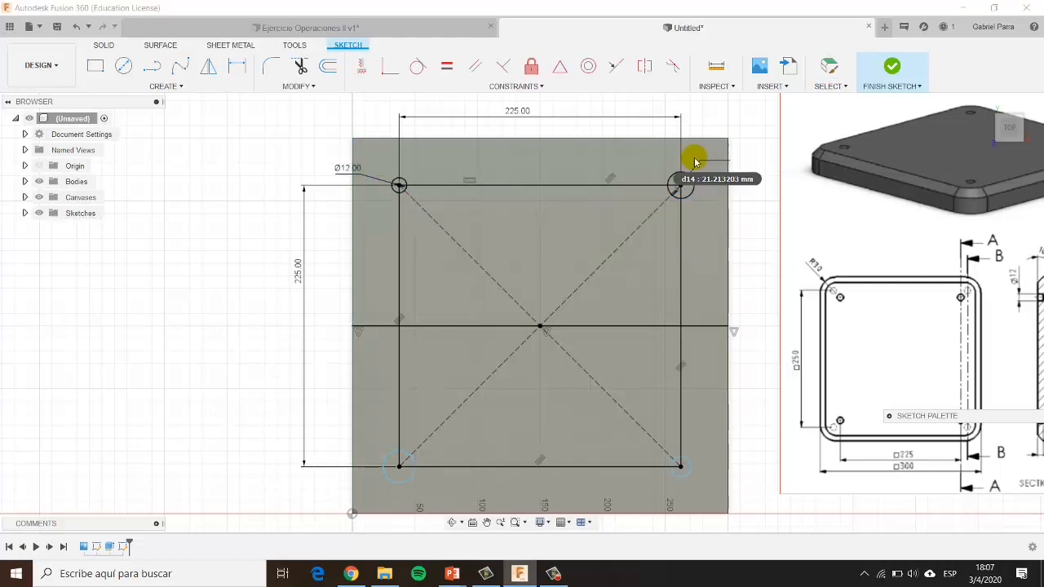
click(684, 464)
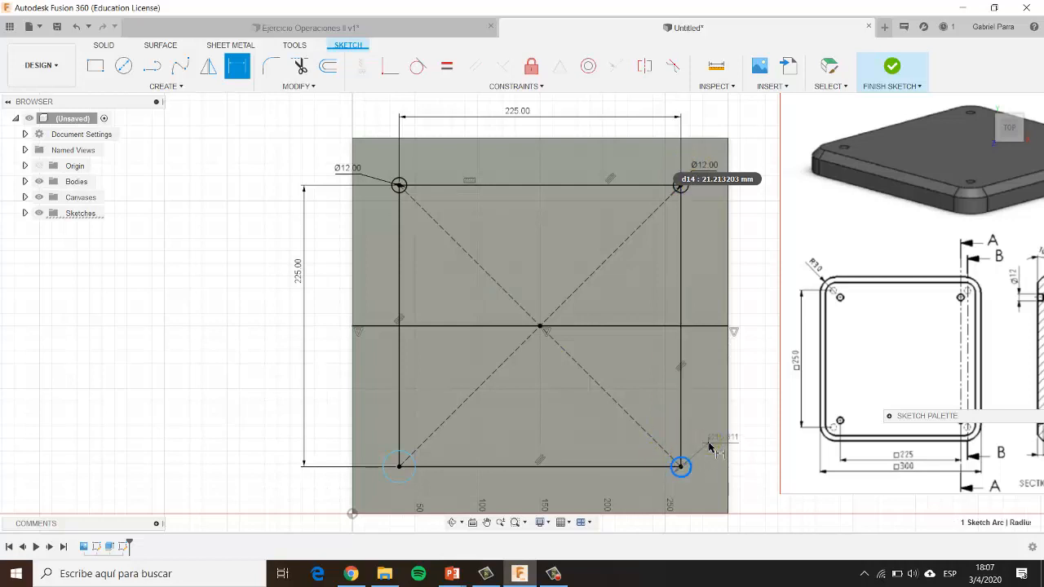
click(710, 447)
text(12)
key(Return)
- Dimension the diameter of the circle at the square's lower-left corner to 12 mm and finish the sketch
click(396, 453)
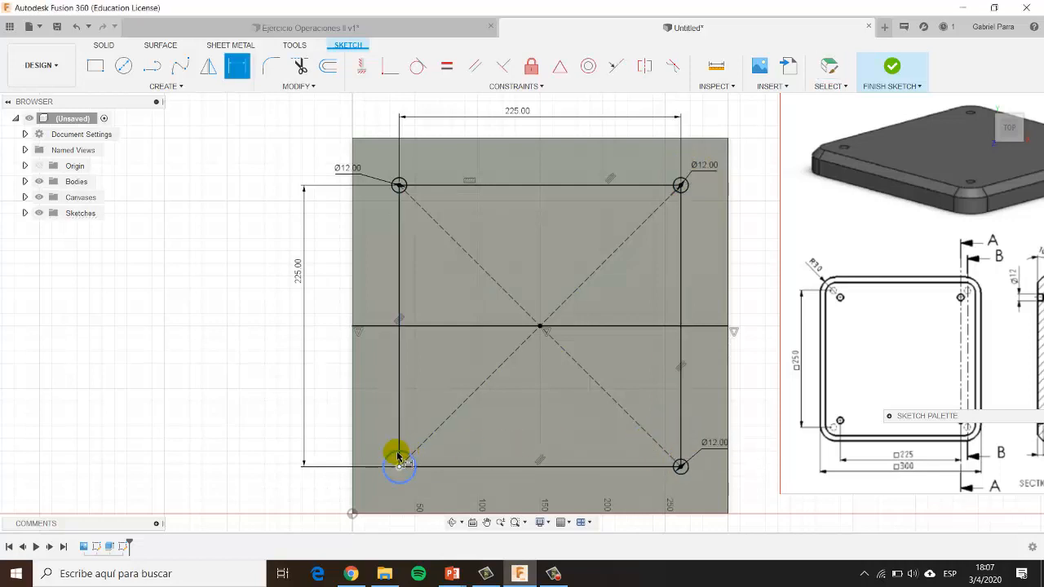
click(365, 449)
text(12)
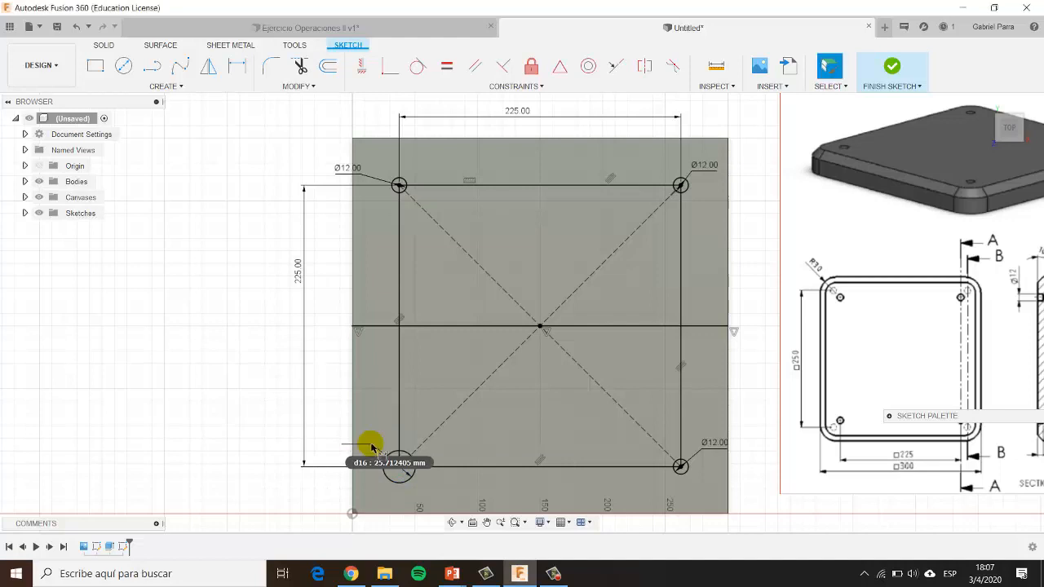
key(Return)
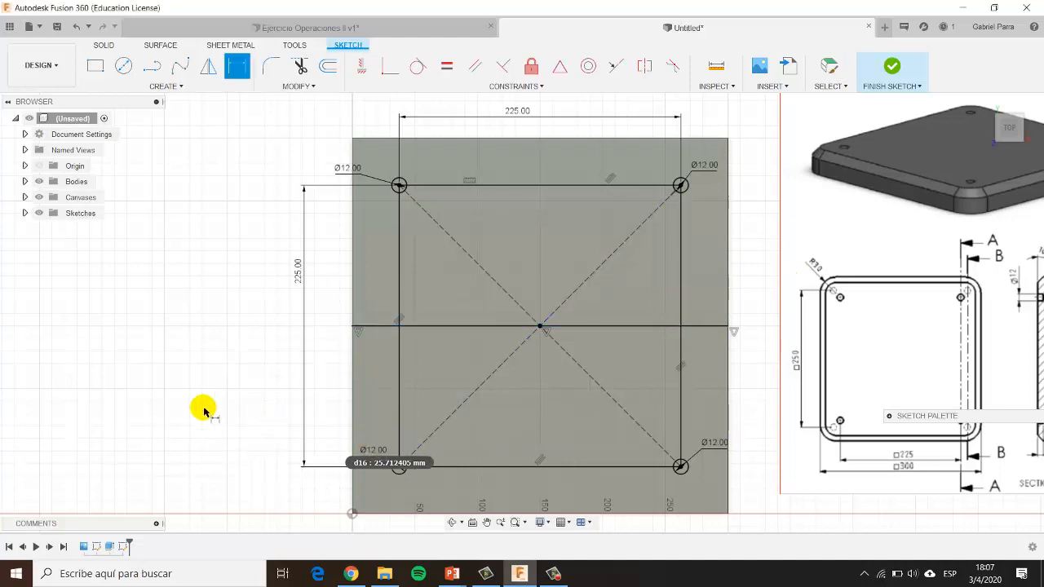
scroll(278, 410, up, 1)
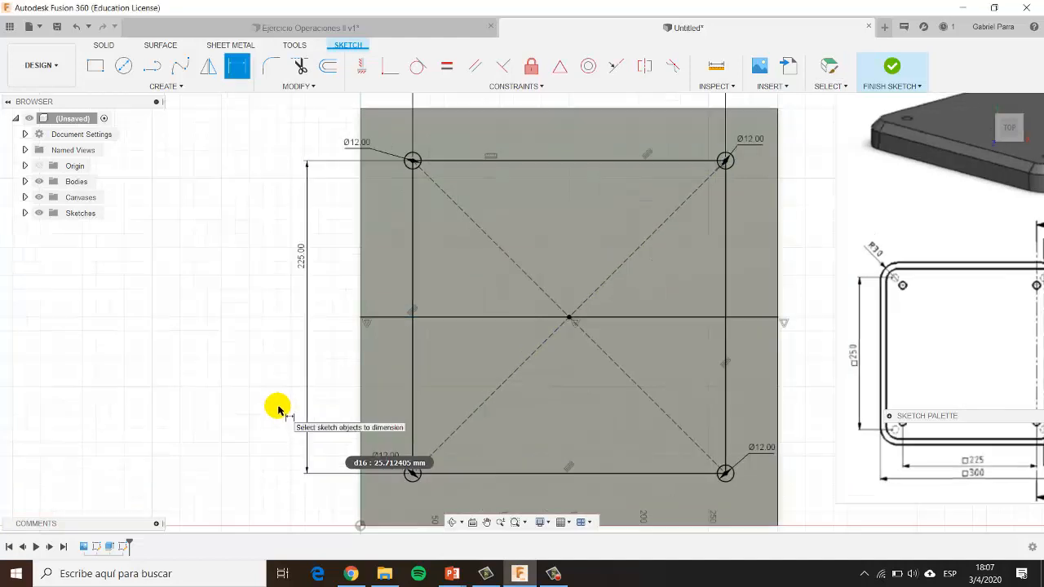
scroll(278, 410, down, 1)
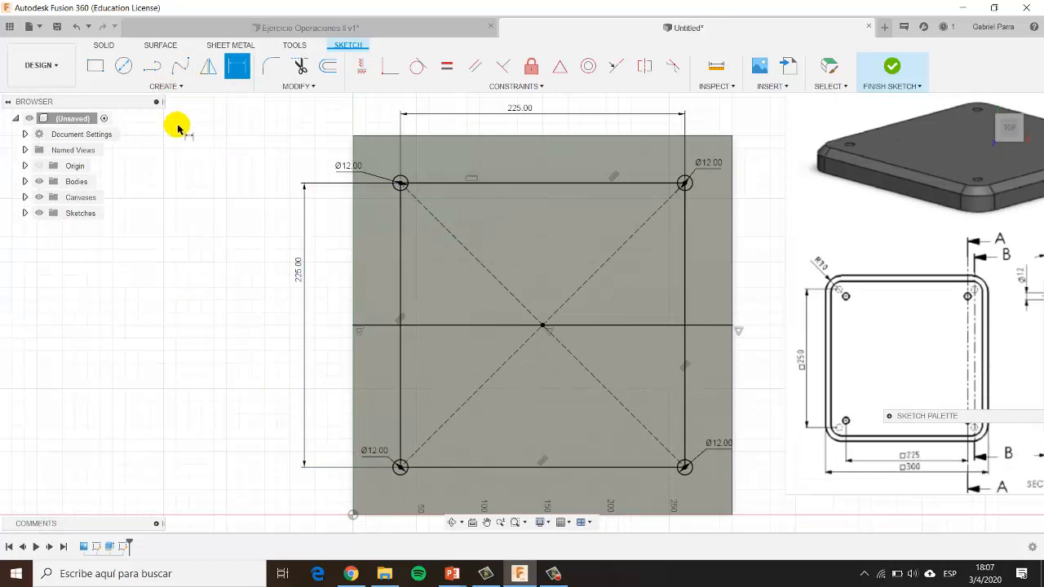
click(922, 69)
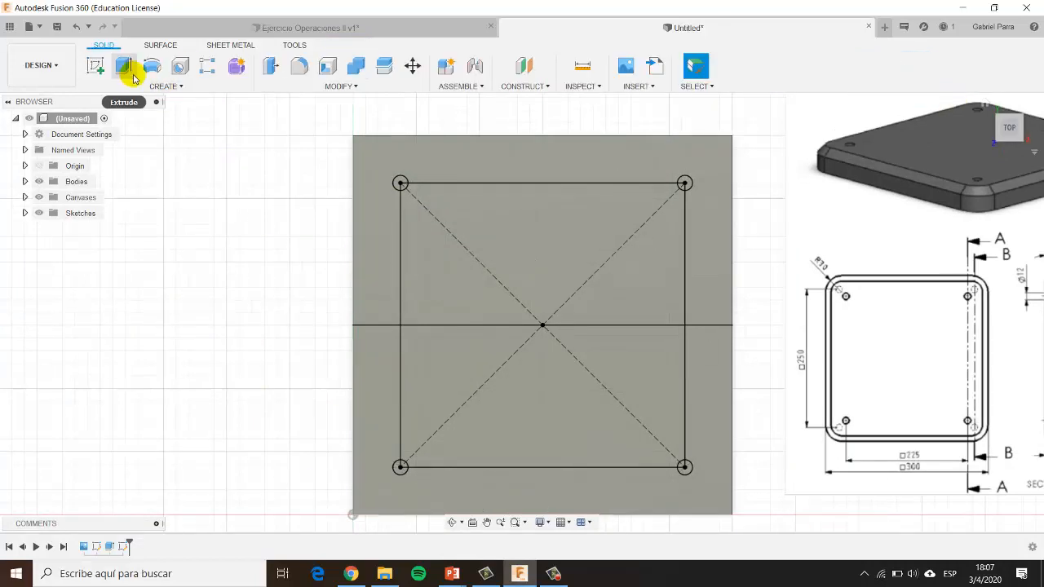
- Start an Extrude and select only the circle profiles at the square's lower-left and upper-left corners, leaving out the rectangle regions
click(123, 65)
click(390, 343)
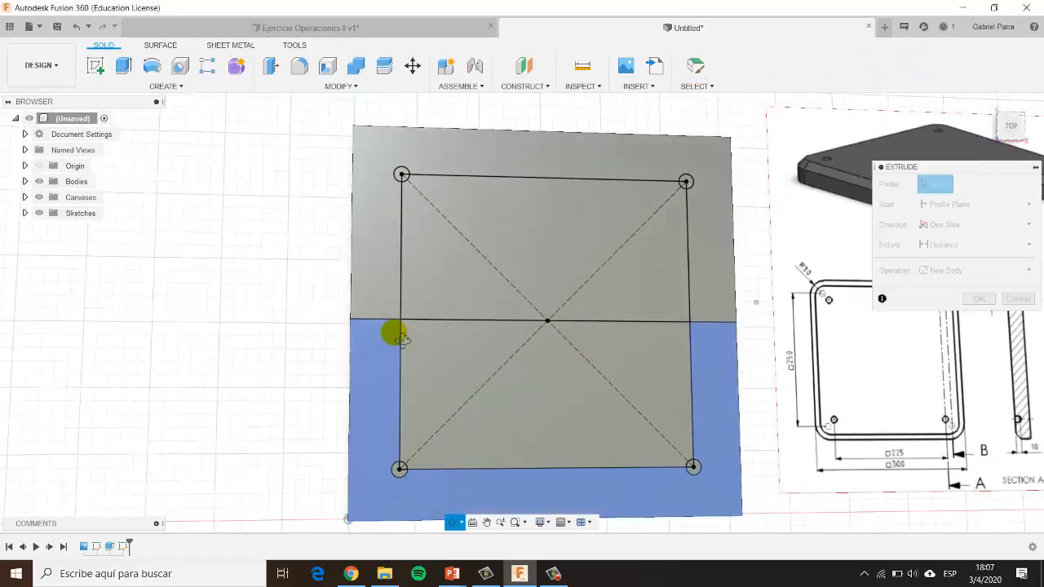
click(383, 363)
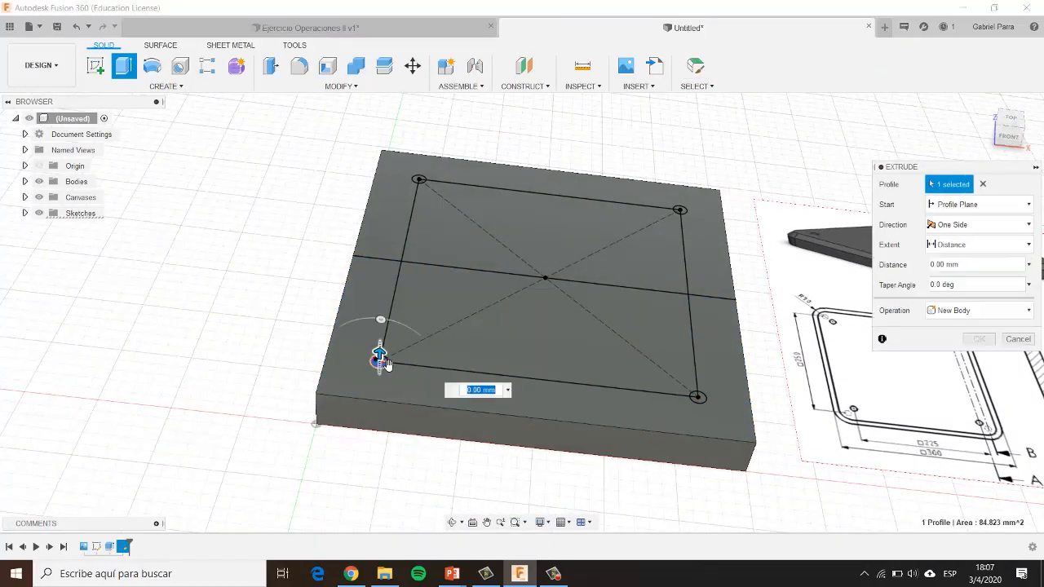
click(384, 361)
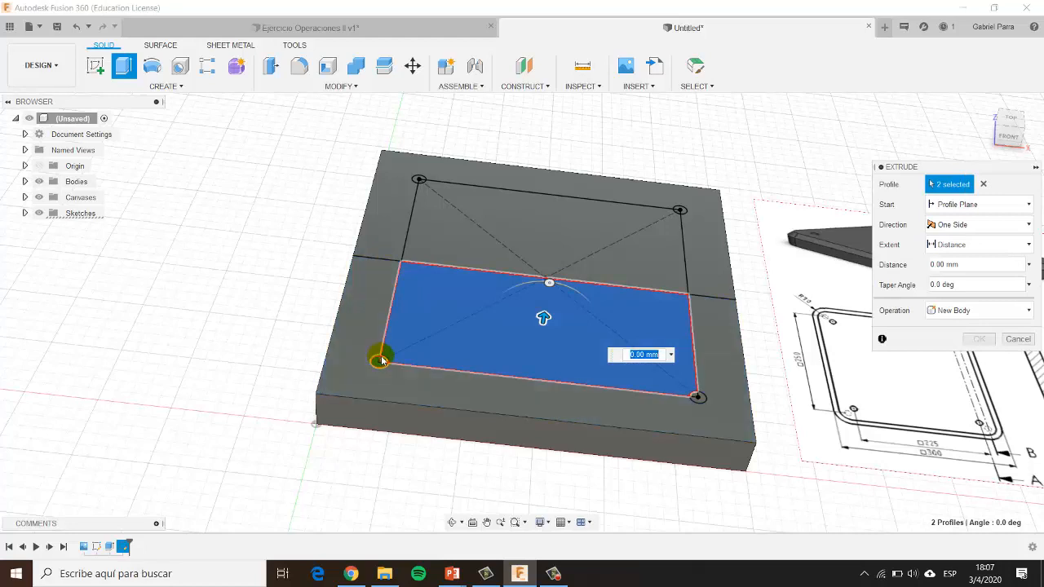
click(381, 359)
click(428, 355)
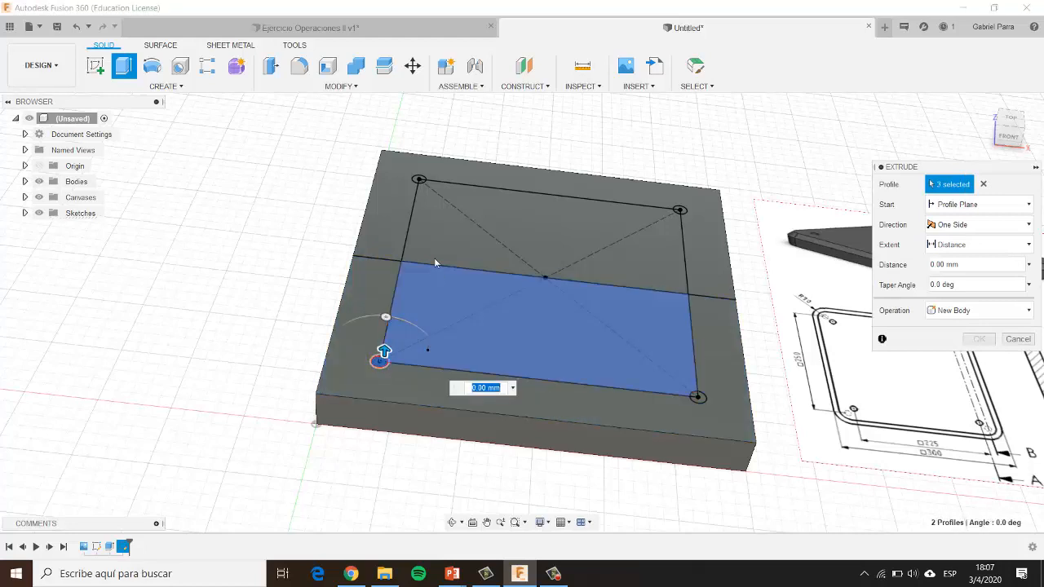
click(416, 184)
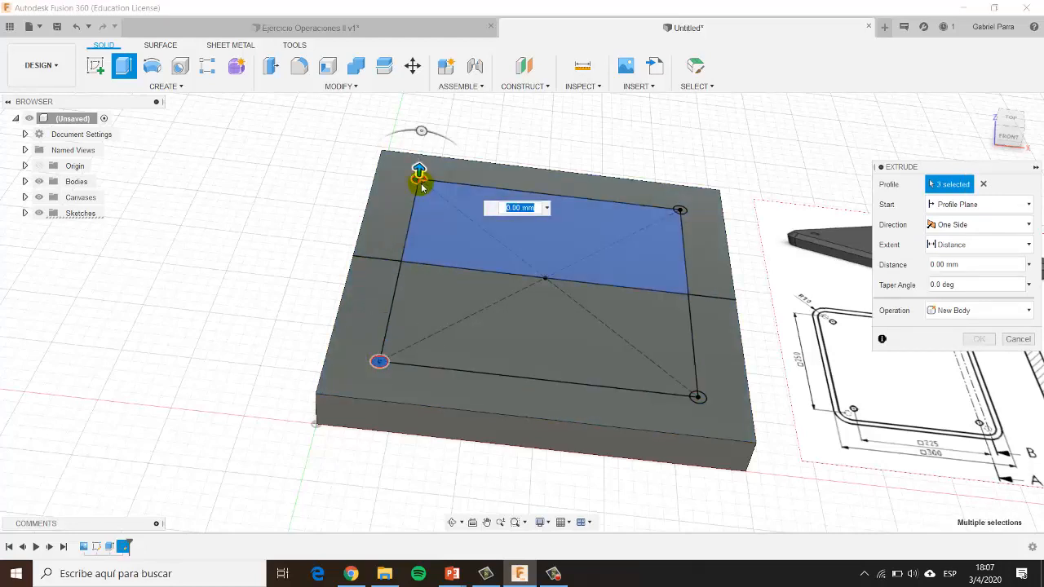
- Add the circle profiles at the square's upper-right and lower-right corners to the extrusion, without the adjacent rectangle regions
click(681, 209)
scroll(681, 209, up, 3)
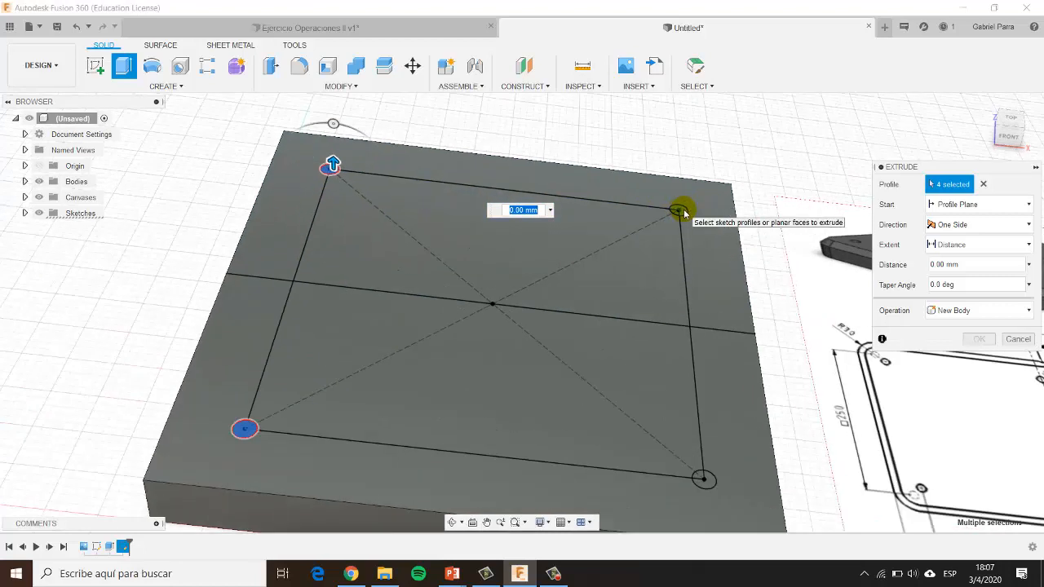
click(675, 213)
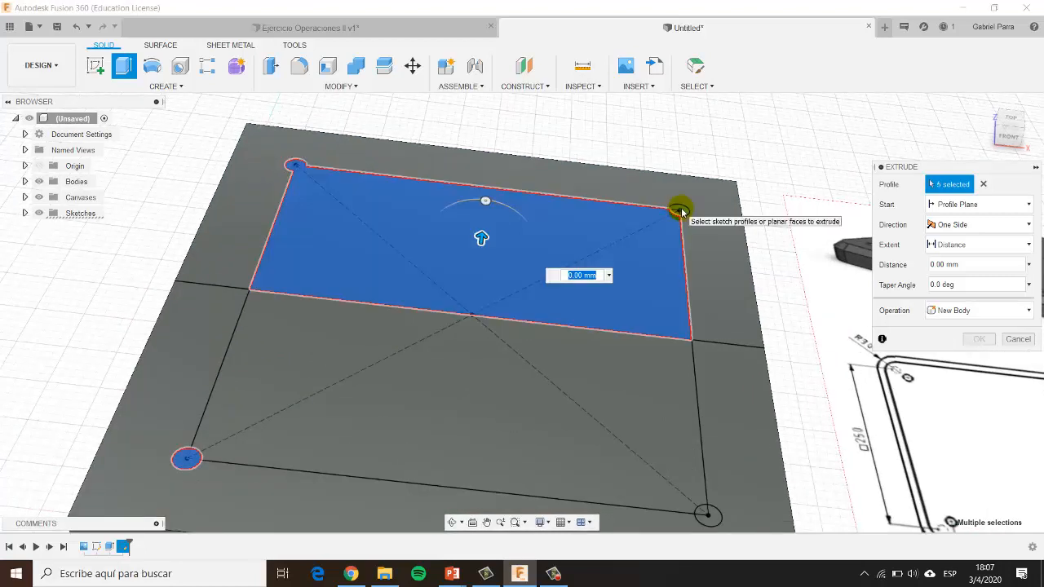
click(649, 226)
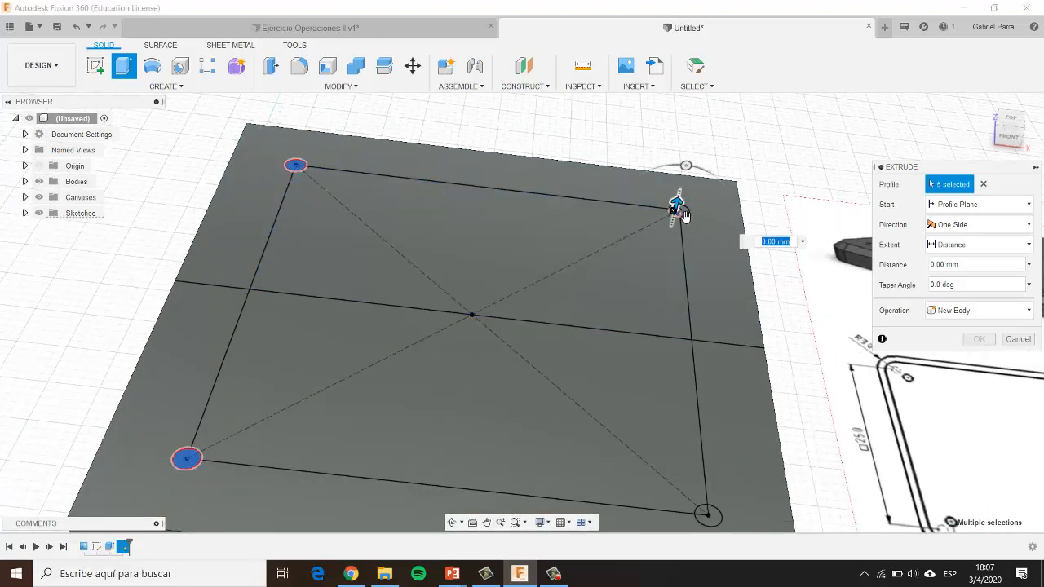
click(708, 514)
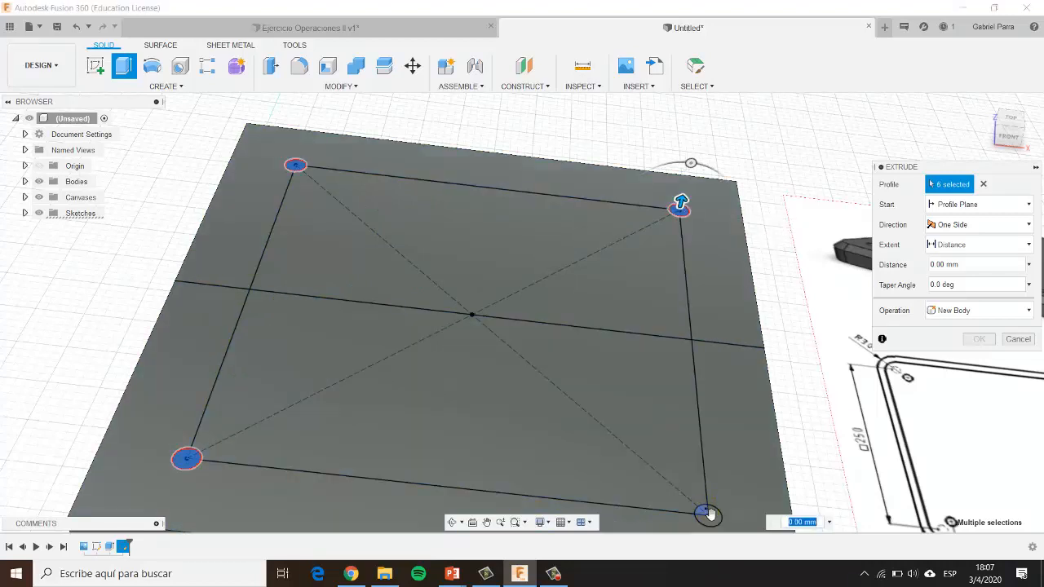
click(669, 487)
- Cut the four selected circle profiles 10 mm down into the plate
middle_drag(669, 487, 707, 432)
drag(698, 436, 690, 459)
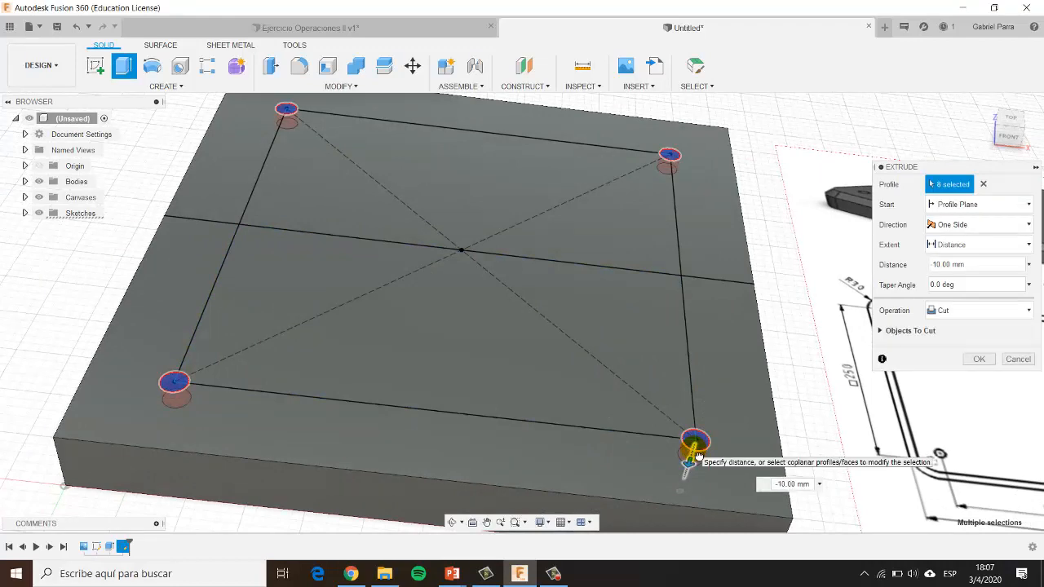
scroll(804, 412, down, 2)
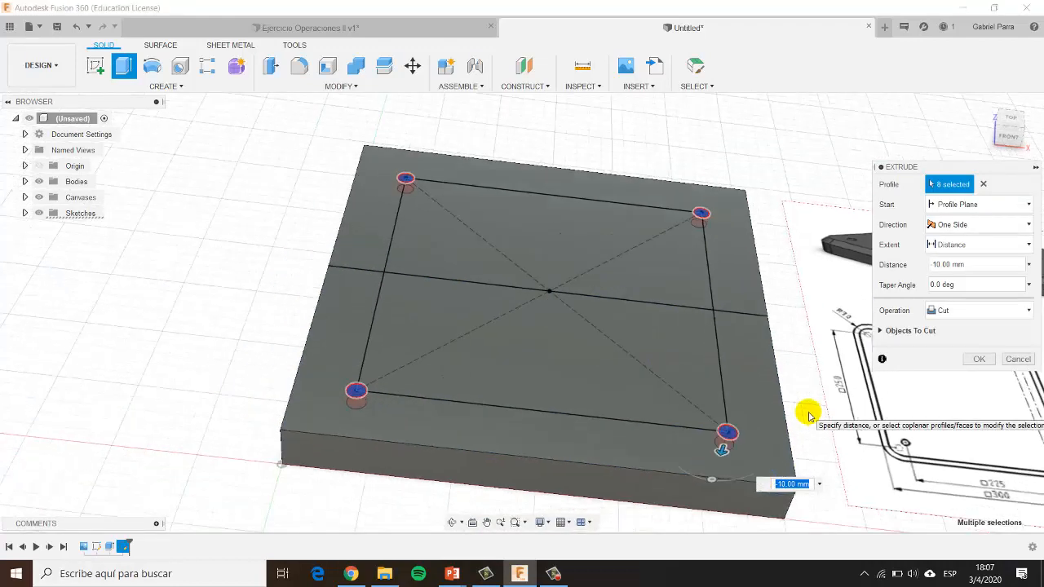
mouse_move(812, 415)
shift+middle_down()
mouse_move(594, 373)
mouse_move(361, 307)
mouse_move(687, 324)
shift+middle_up()
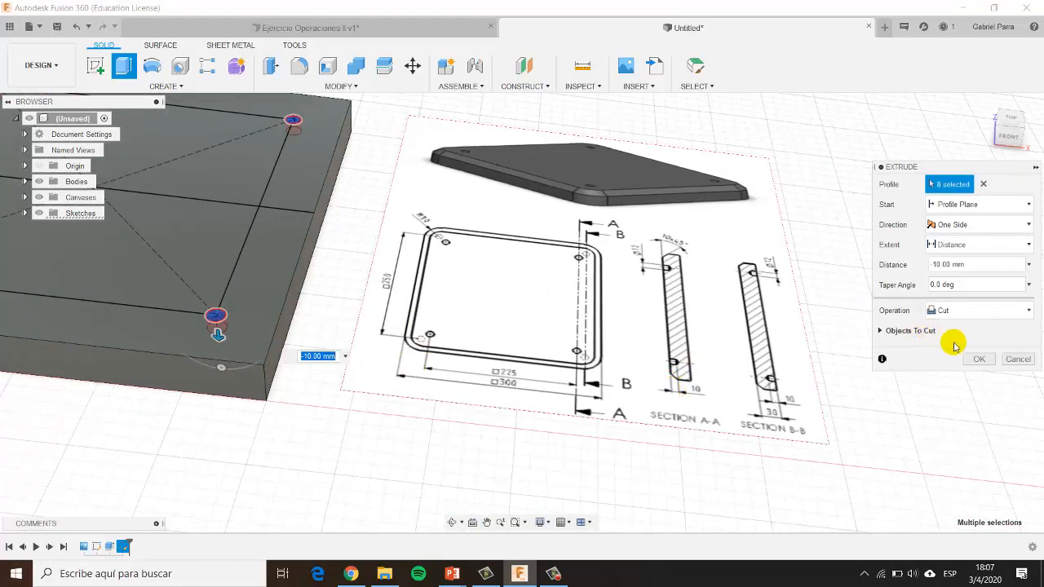
click(977, 360)
- Inspect the plate from above and compare it with the corner rounding and section views in the reference drawing
scroll(287, 419, down, 5)
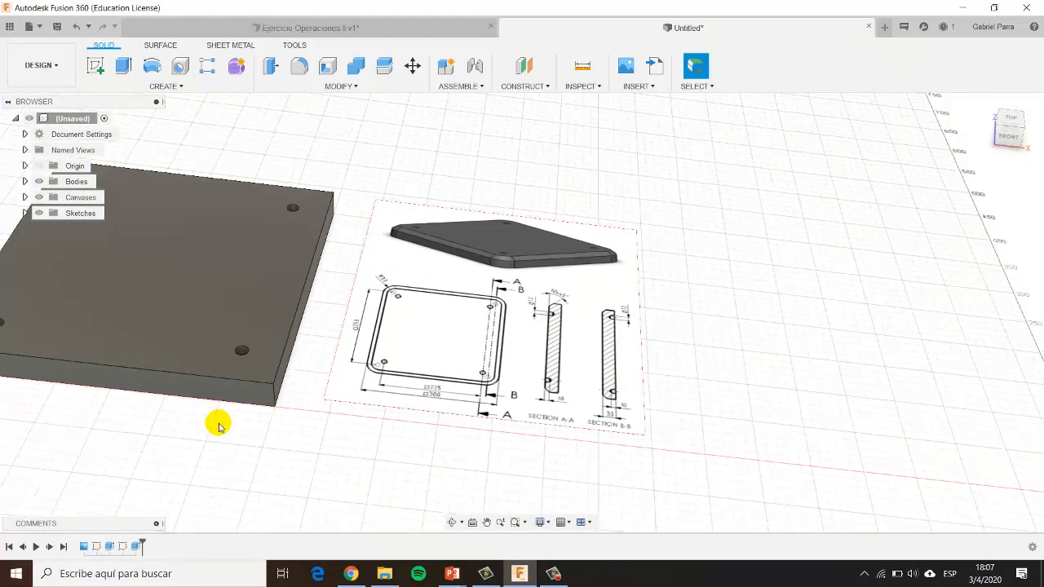
mouse_move(131, 429)
shift+middle_down()
mouse_move(156, 446)
mouse_move(142, 480)
mouse_move(186, 306)
mouse_move(331, 305)
shift+middle_up()
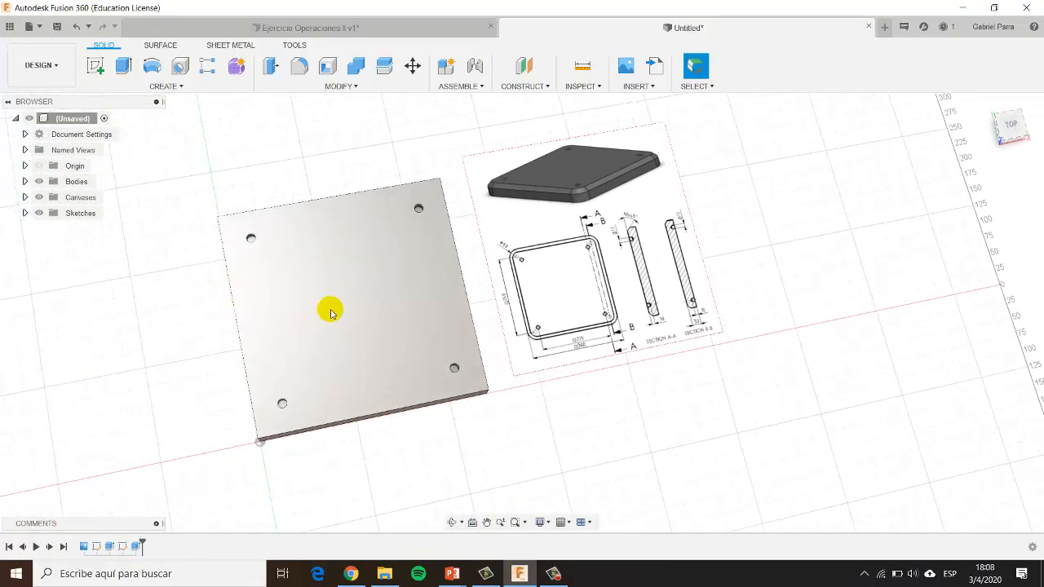
click(355, 316)
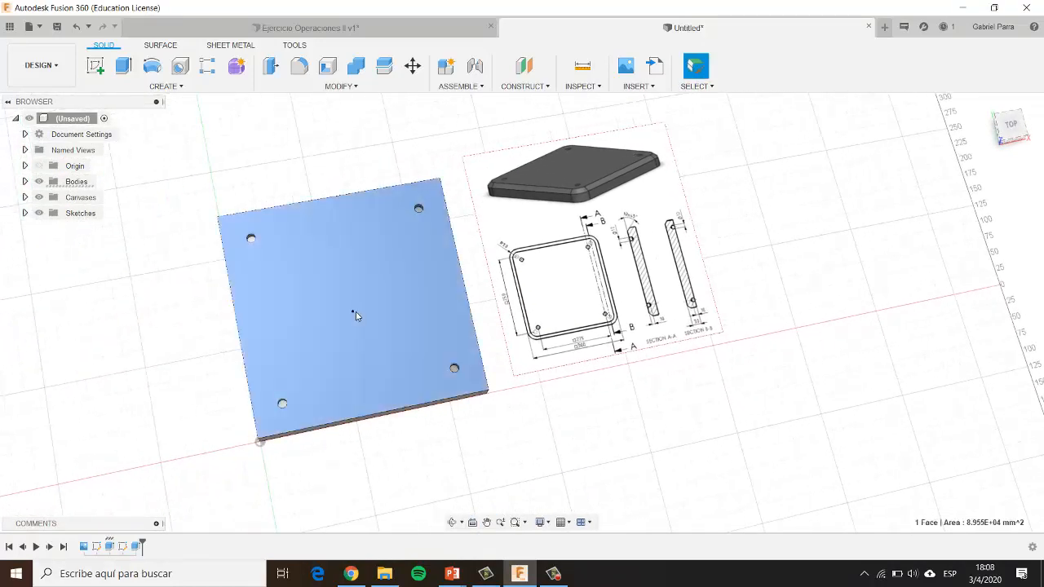
click(1009, 128)
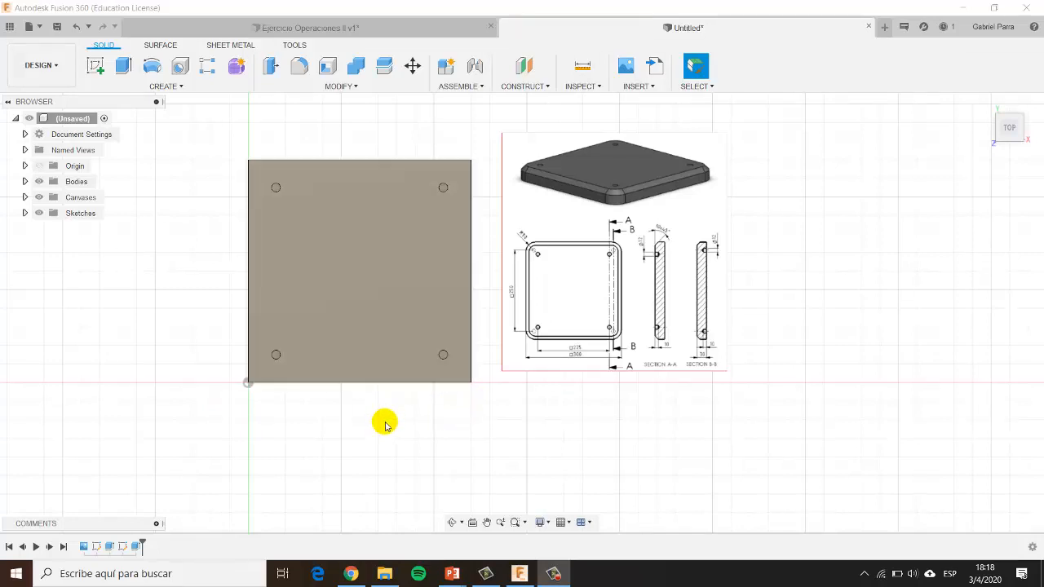
shift+middle_drag(388, 405, 388, 406)
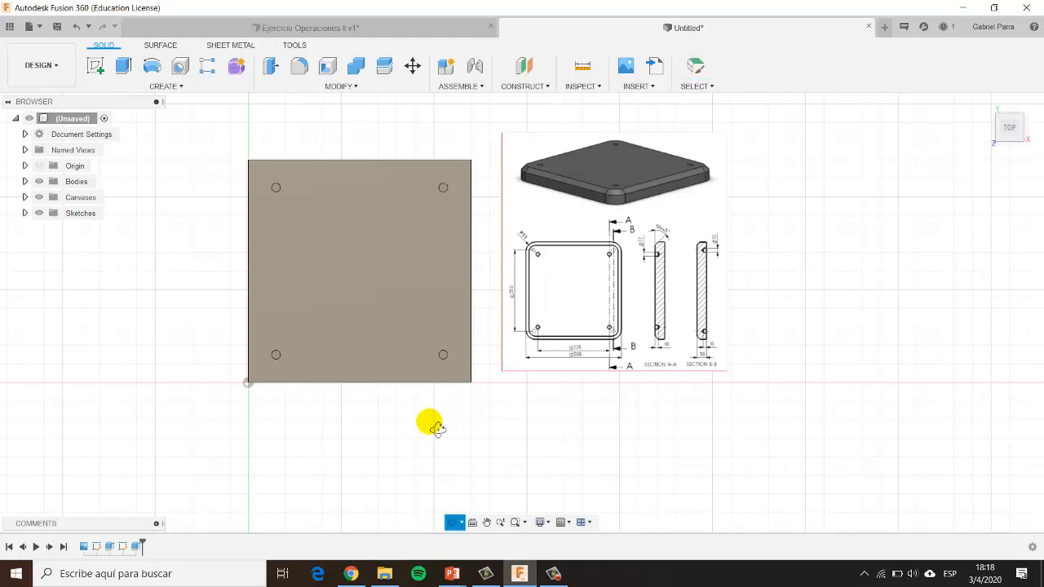
mouse_move(438, 427)
shift+middle_down()
mouse_move(438, 384)
mouse_move(431, 412)
shift+middle_up()
scroll(538, 247, up, 6)
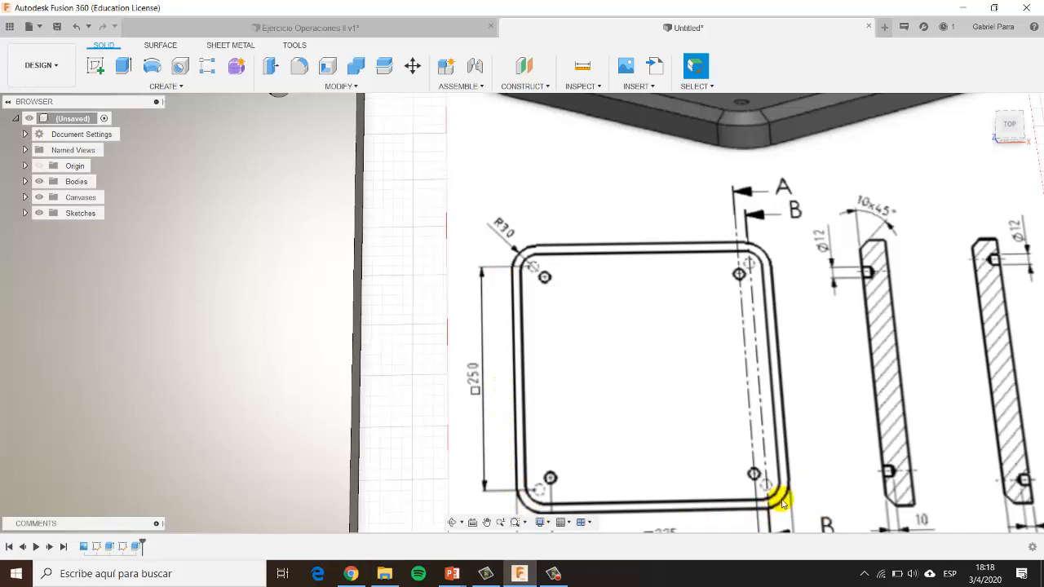
scroll(509, 296, down, 8)
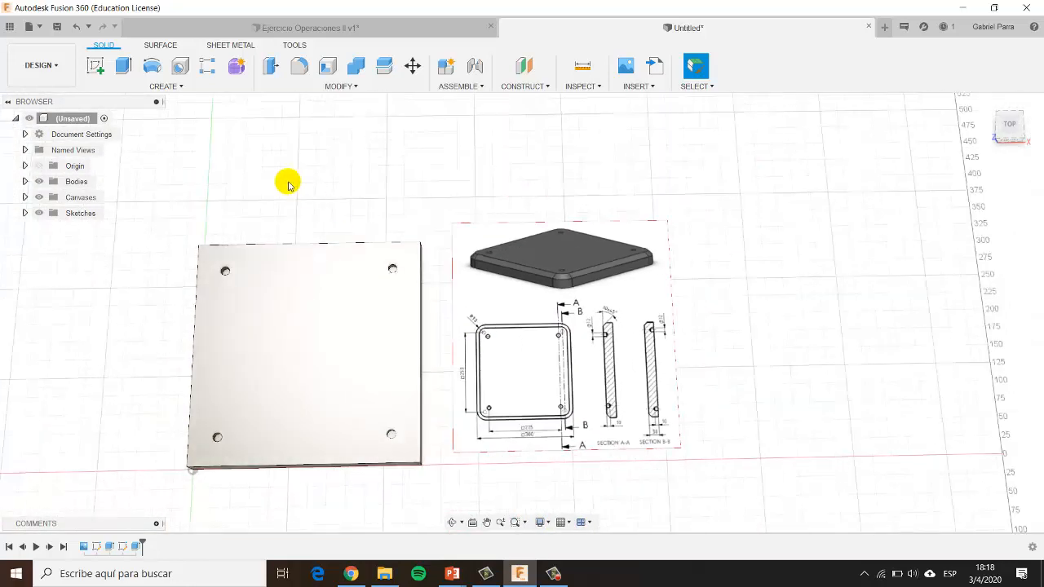
- Start a constant-radius Fillet and select the plate's front-right vertical corner edge
click(317, 87)
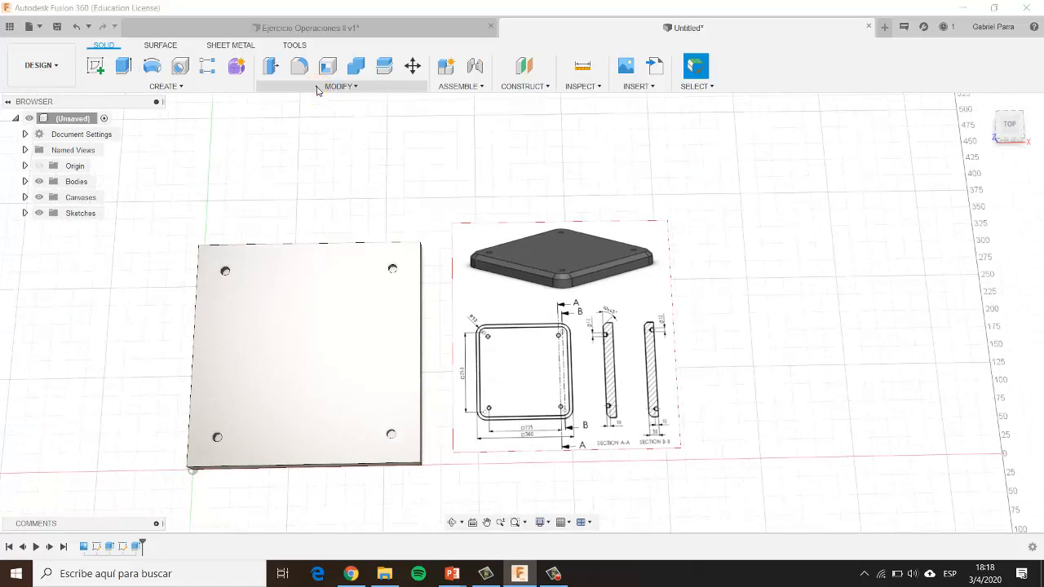
click(321, 86)
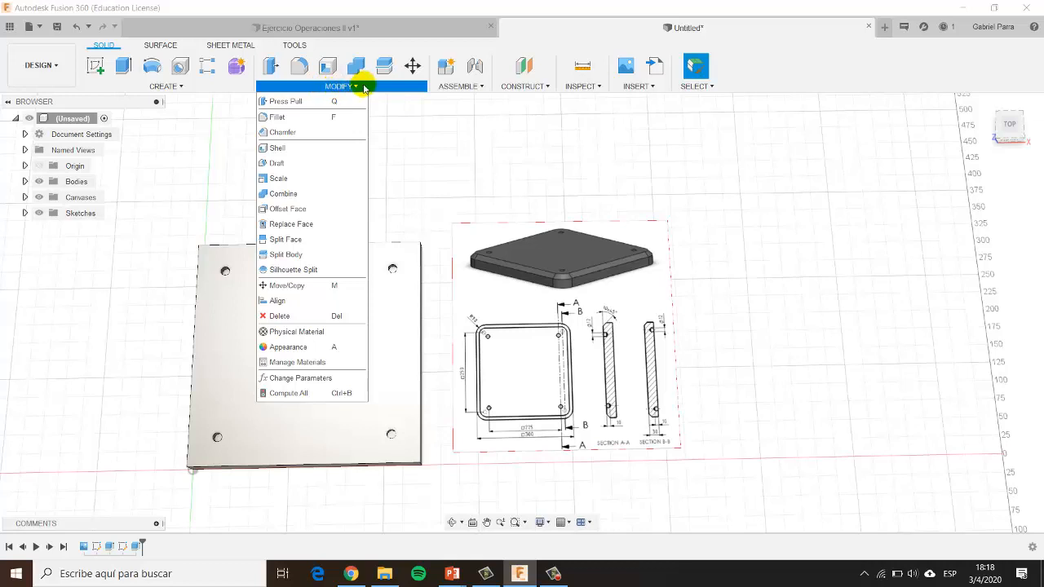
click(302, 119)
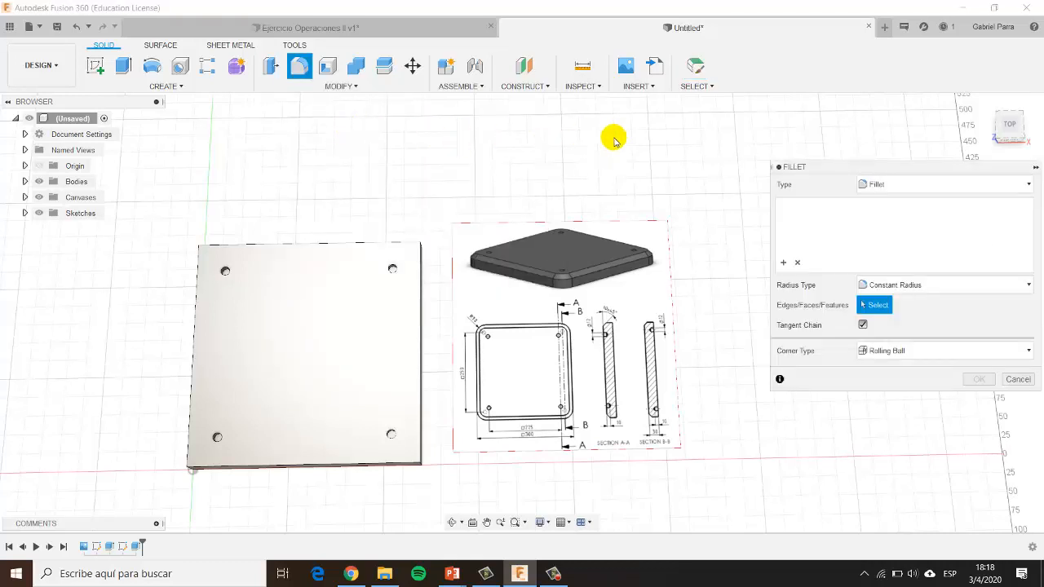
drag(845, 168, 777, 163)
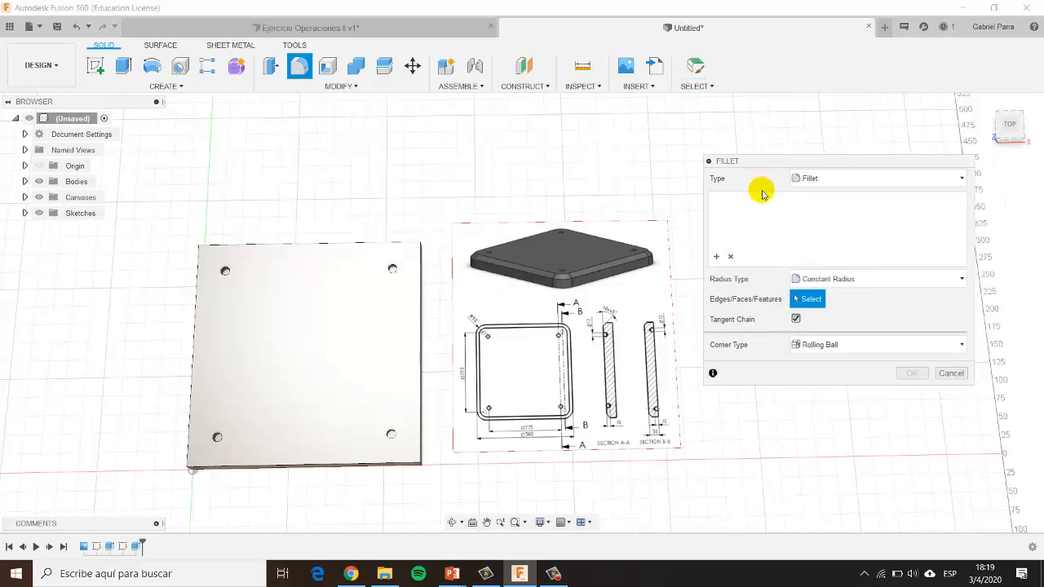
click(858, 286)
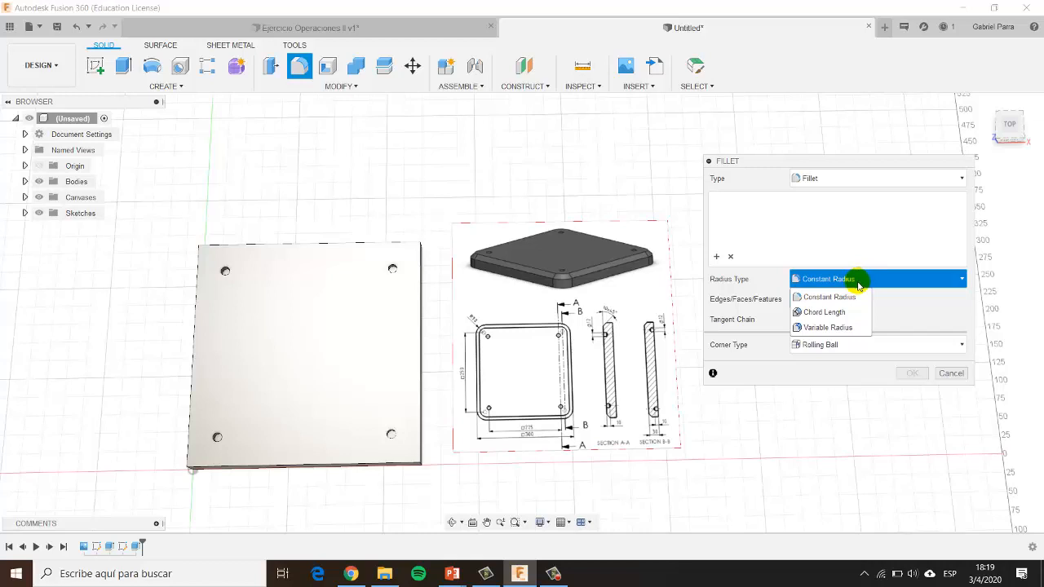
click(851, 283)
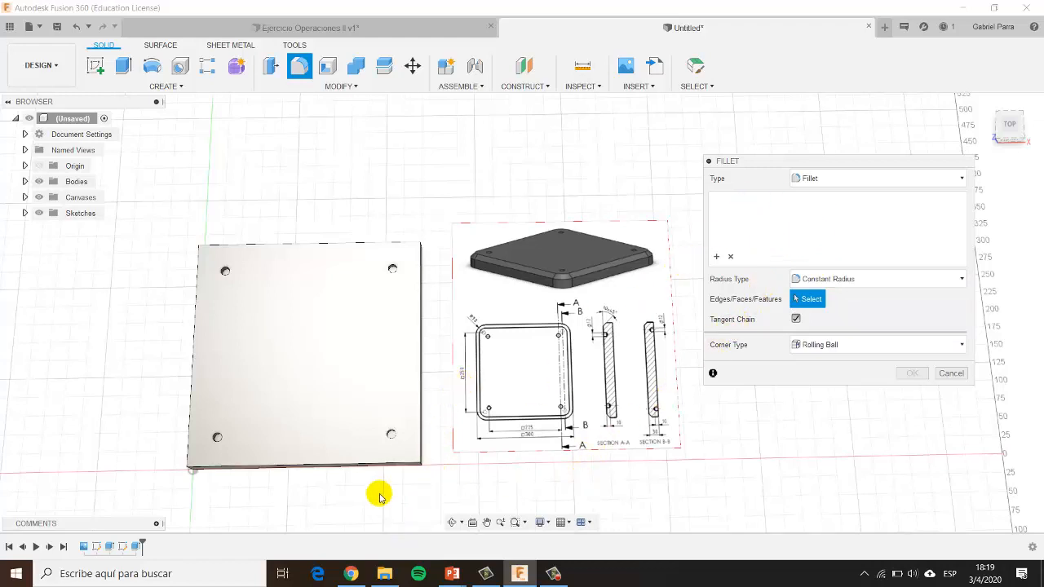
shift+middle_drag(375, 492, 410, 383)
scroll(399, 454, up, 4)
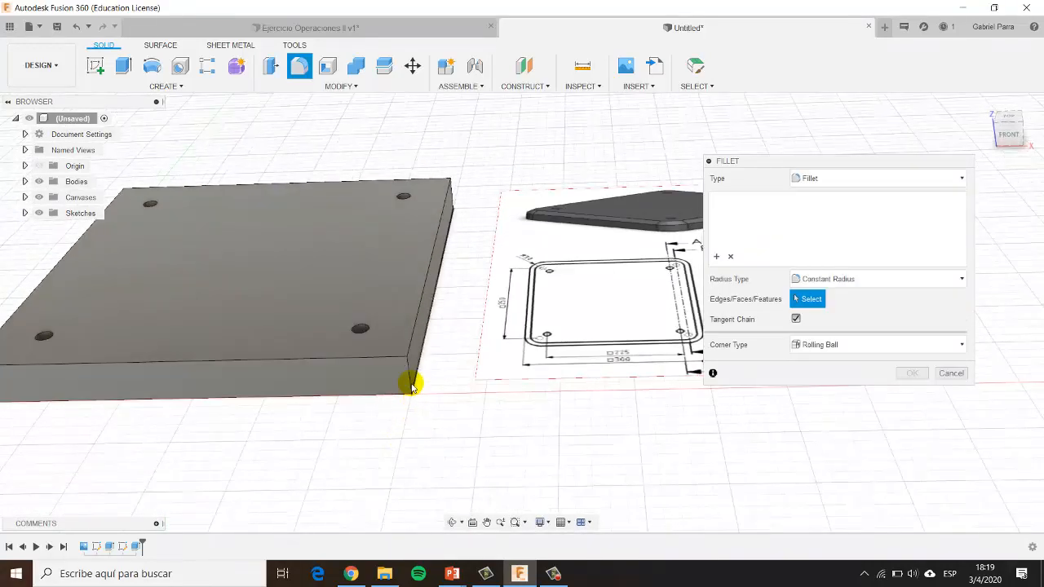
click(410, 382)
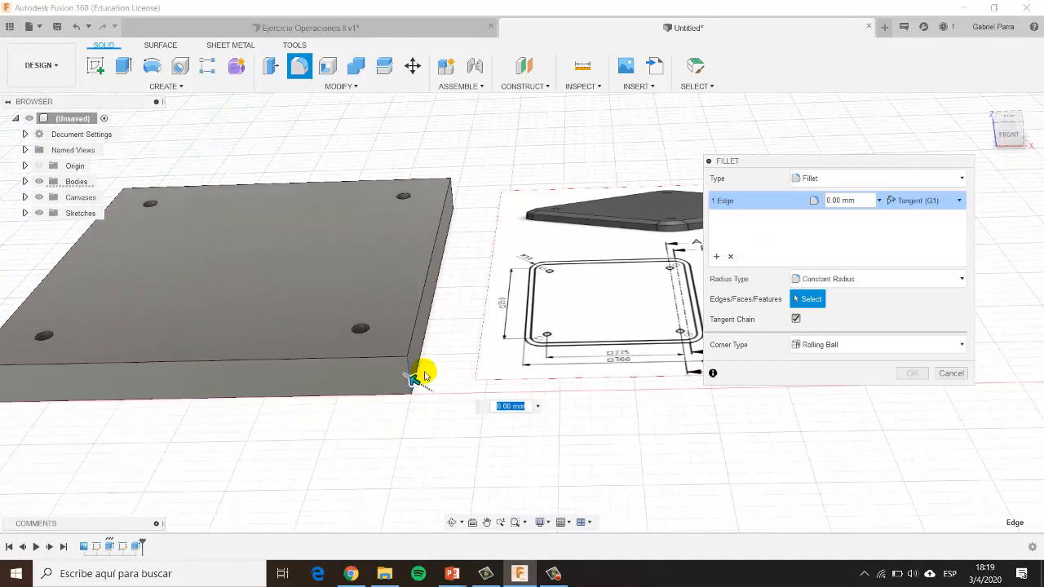
scroll(410, 380, up, 3)
scroll(411, 375, up, 2)
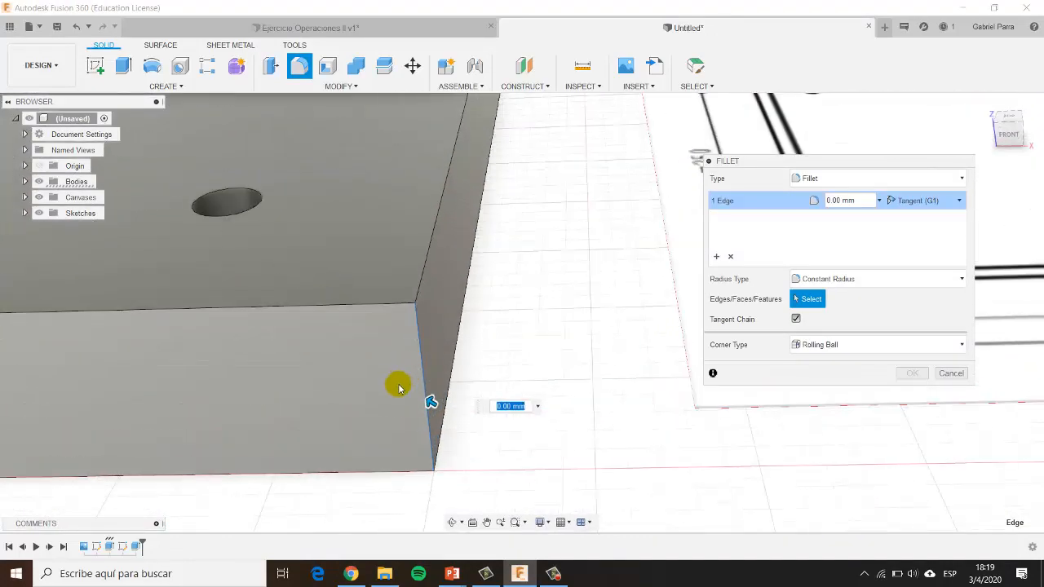
- Add the plate's other three vertical corner edges to the fillet selection
scroll(359, 406, down, 4)
scroll(310, 412, down, 5)
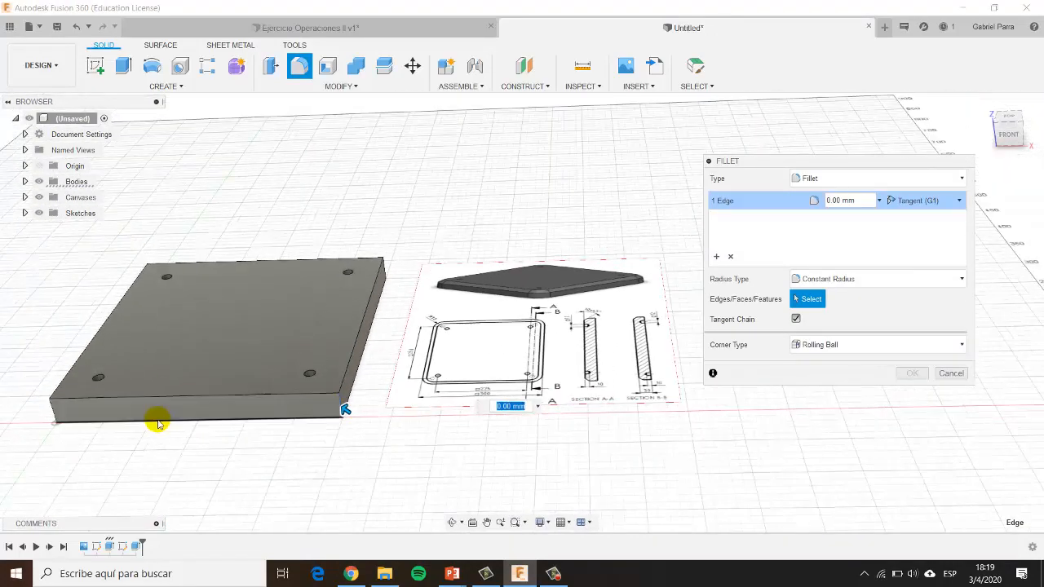
shift+middle_drag(156, 419, 225, 389)
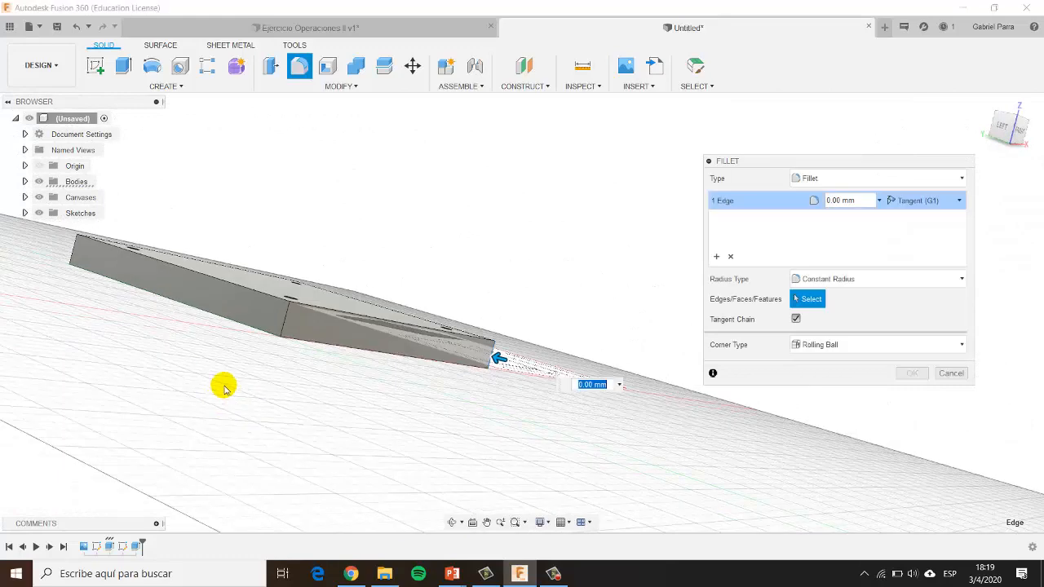
click(282, 322)
shift+middle_drag(158, 329, 217, 350)
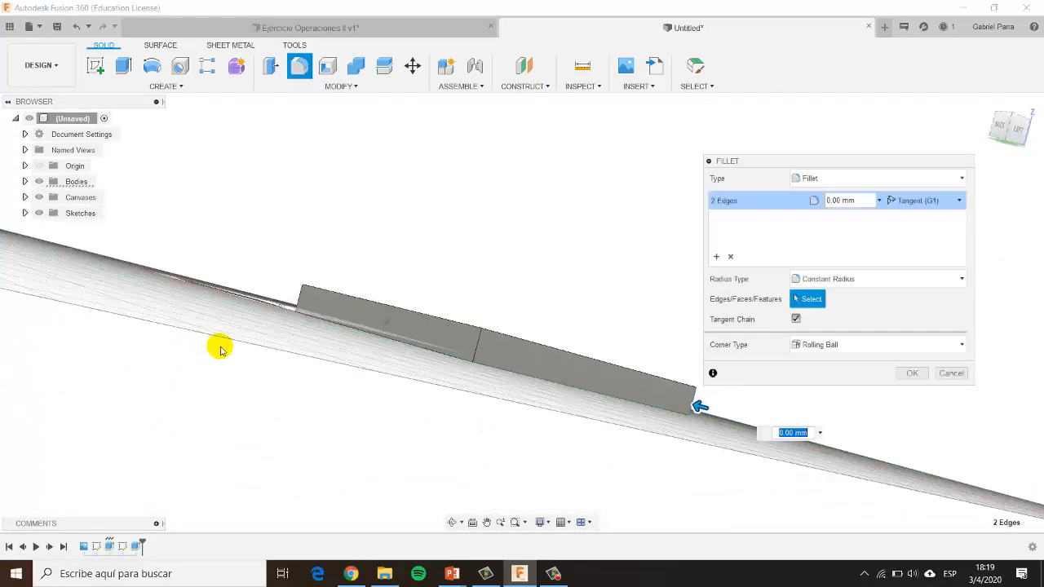
click(478, 343)
mouse_move(449, 350)
shift+middle_down()
mouse_move(338, 356)
mouse_move(389, 376)
mouse_move(392, 407)
mouse_move(319, 396)
mouse_move(276, 436)
shift+middle_up()
click(434, 355)
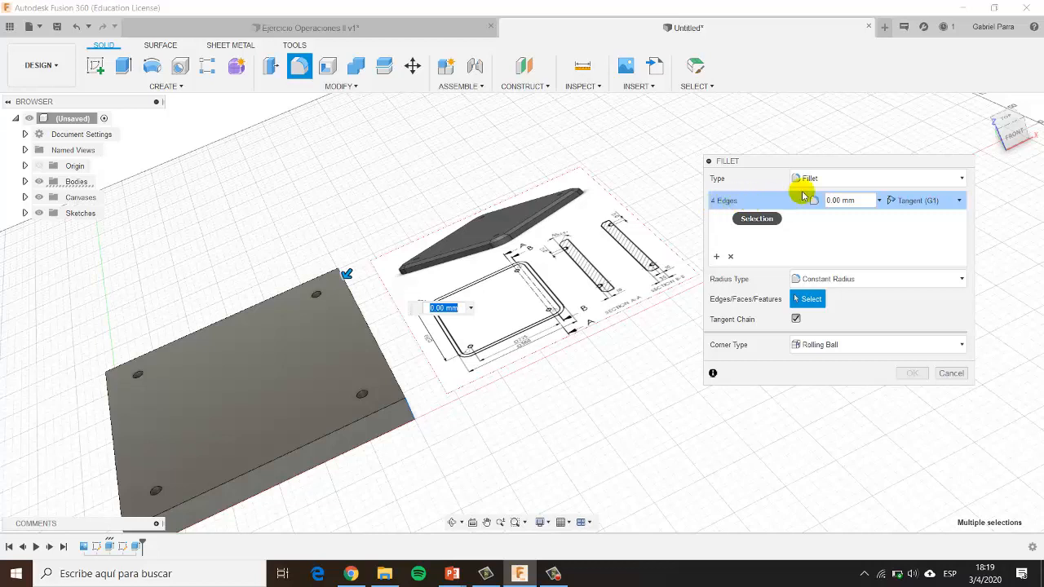
- Fillet the four selected vertical corner edges with a 30 mm radius
click(867, 199)
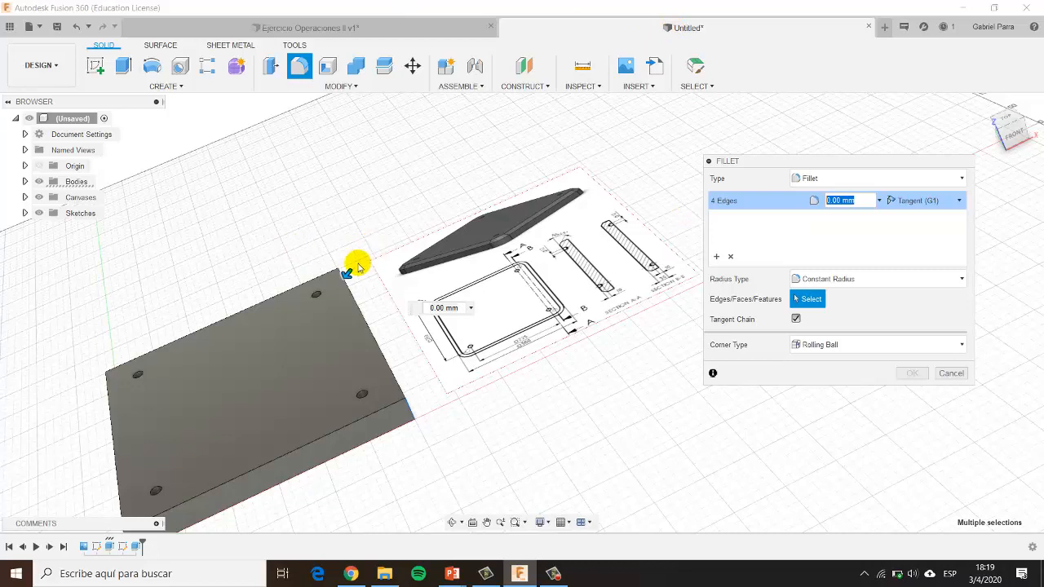
mouse_move(349, 275)
mouse_down()
mouse_move(315, 304)
mouse_move(338, 275)
mouse_up()
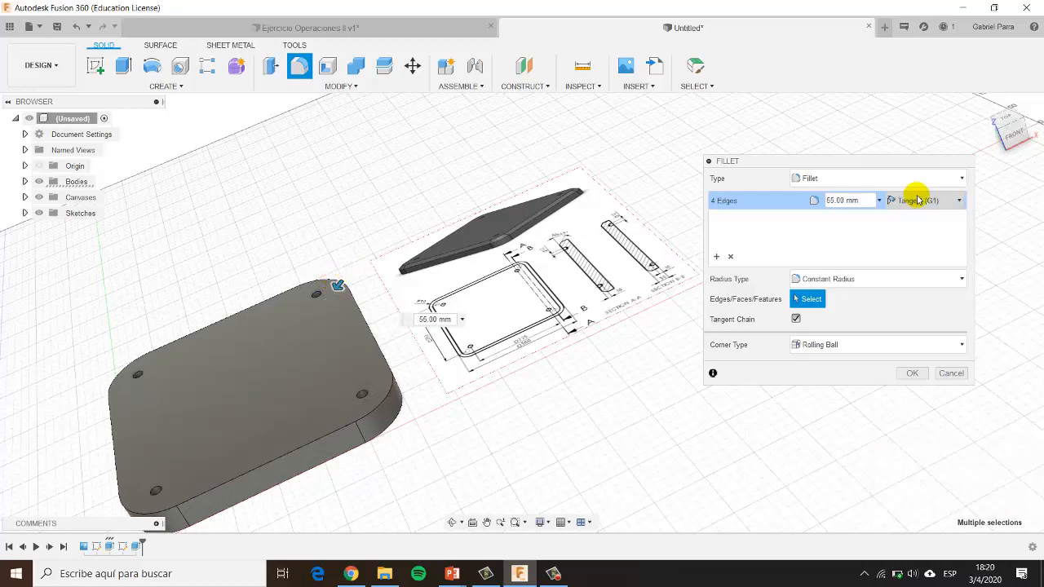
click(856, 202)
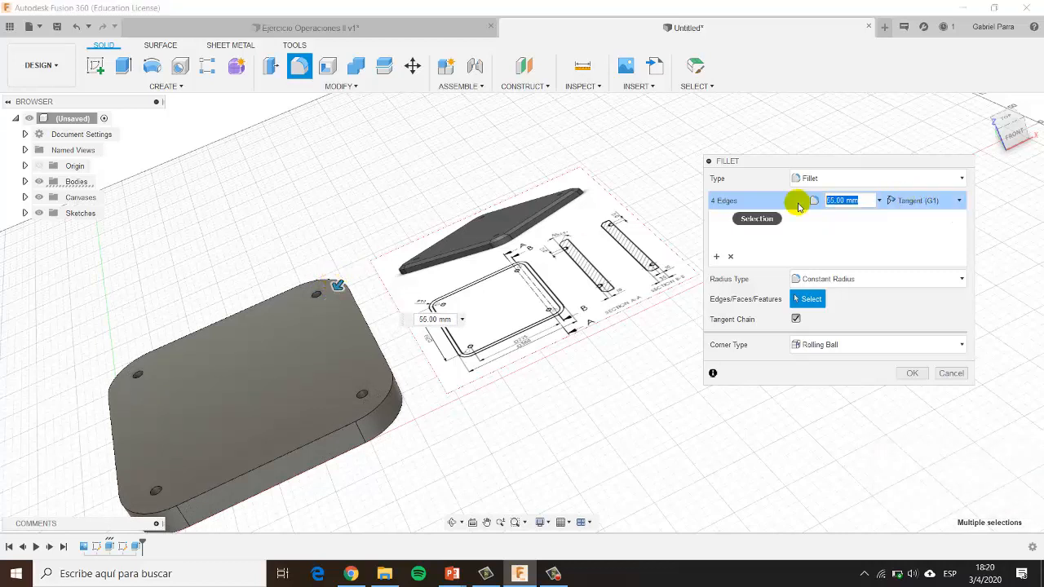
text(30)
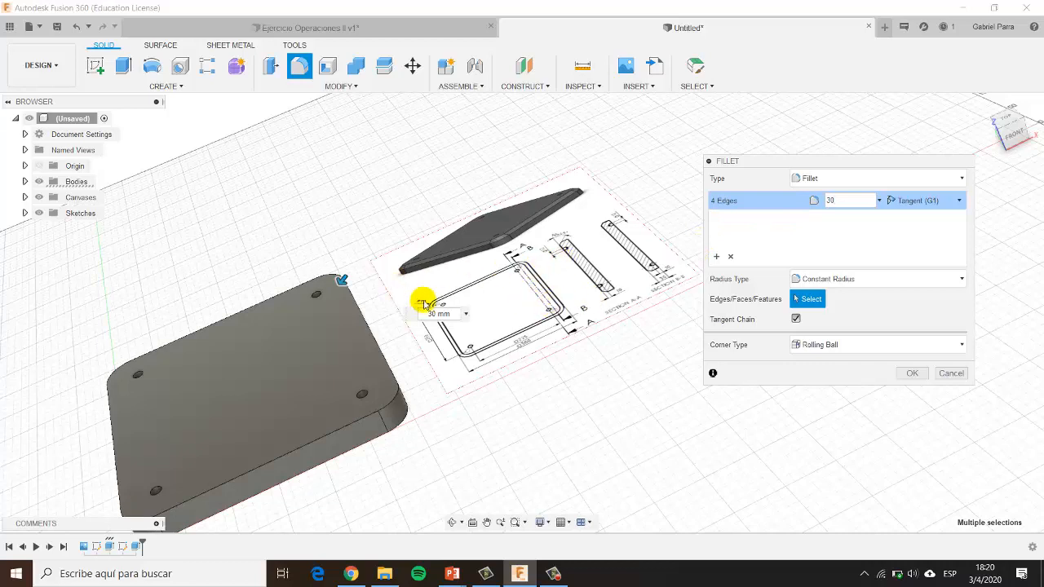
click(911, 374)
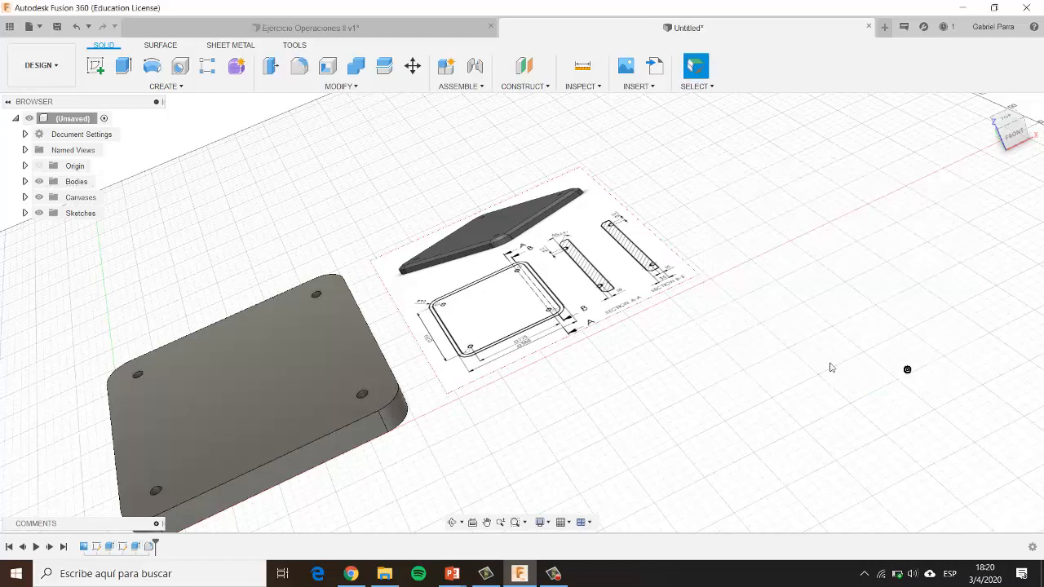
- View the plate from above and examine the reference drawing's corner radius and the edge chamfer callout in the section views
shift+middle_drag(492, 380, 500, 402)
click(1008, 124)
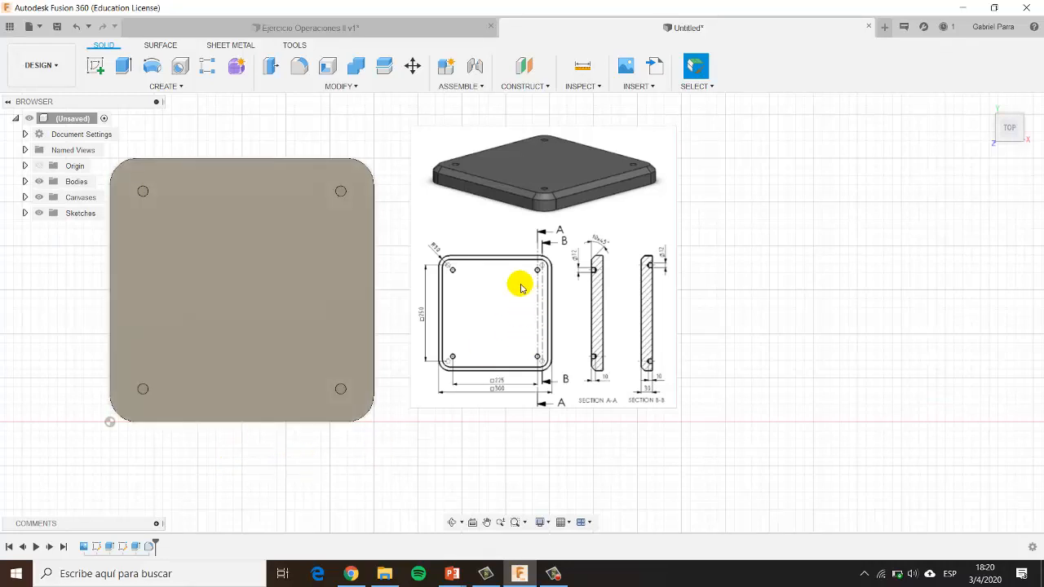
scroll(518, 284, up, 3)
scroll(519, 286, up, 2)
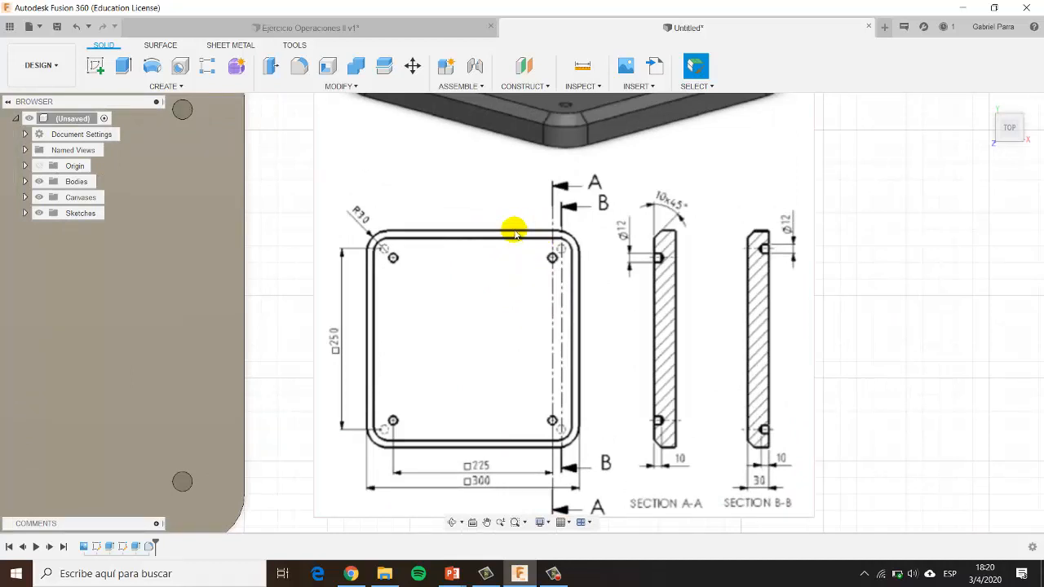
scroll(514, 245, down, 5)
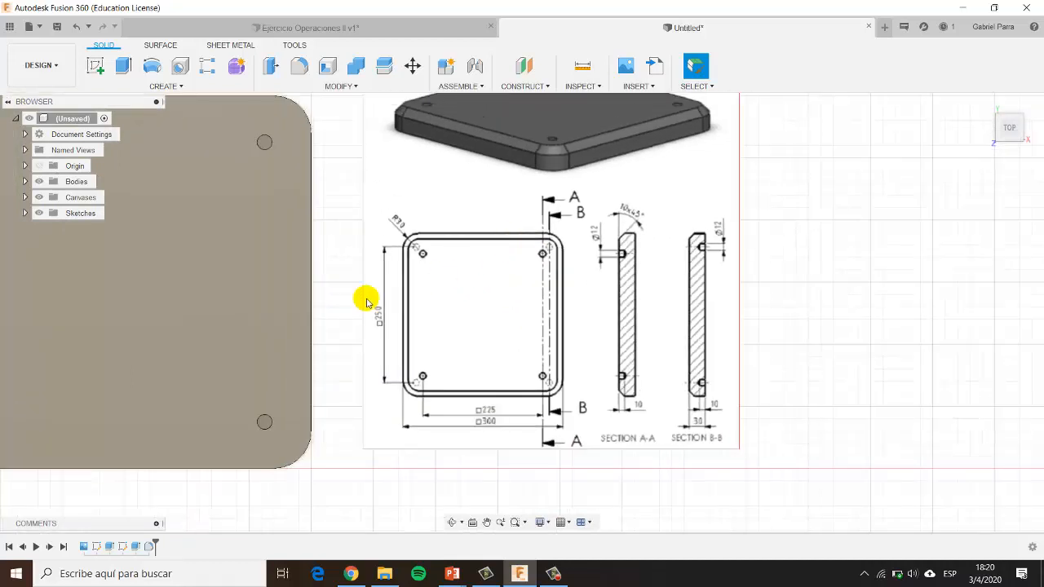
scroll(248, 366, up, 2)
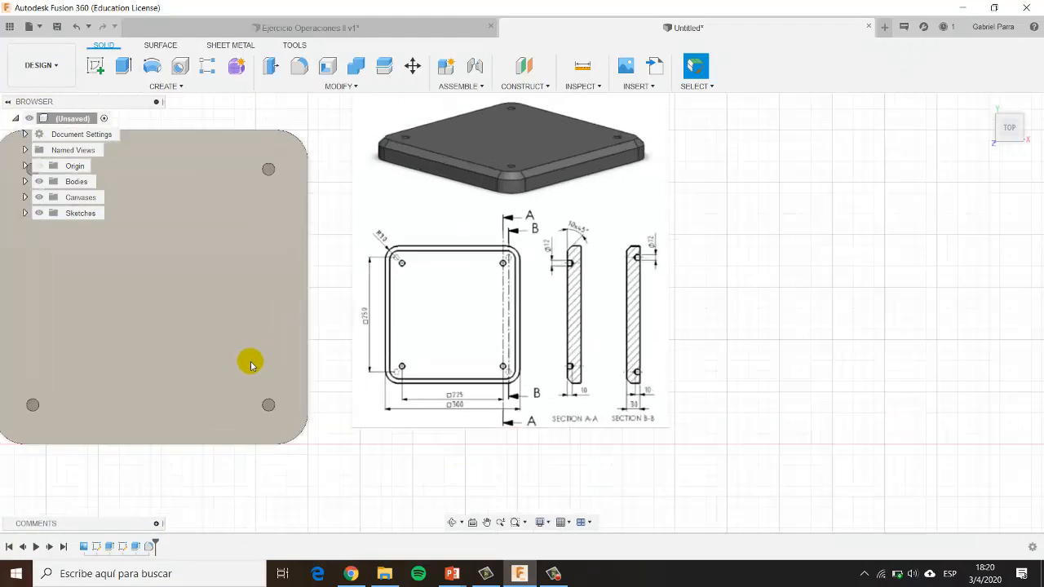
scroll(571, 163, up, 3)
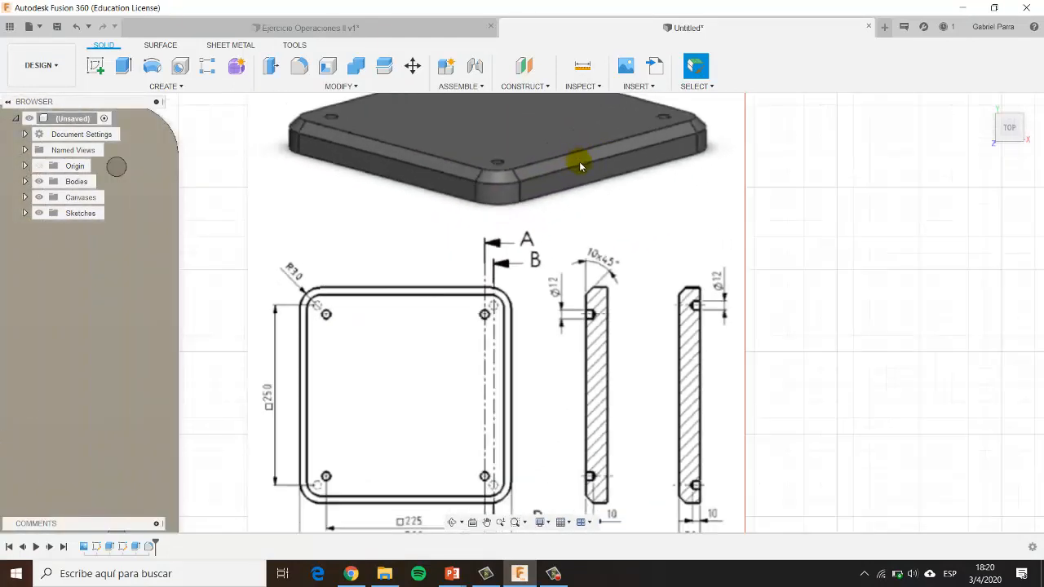
scroll(569, 154, down, 3)
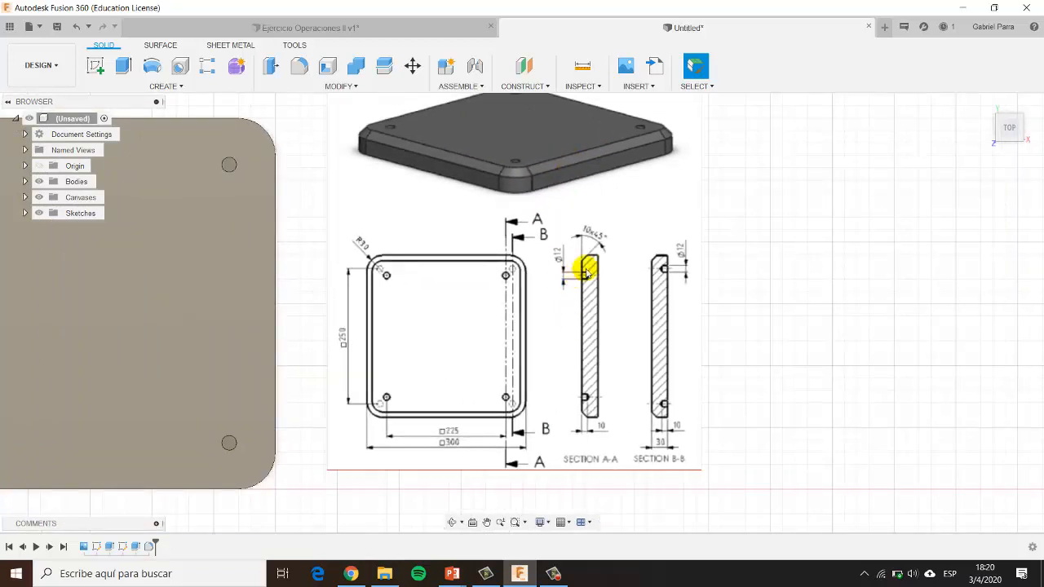
scroll(604, 256, up, 2)
scroll(571, 269, down, 2)
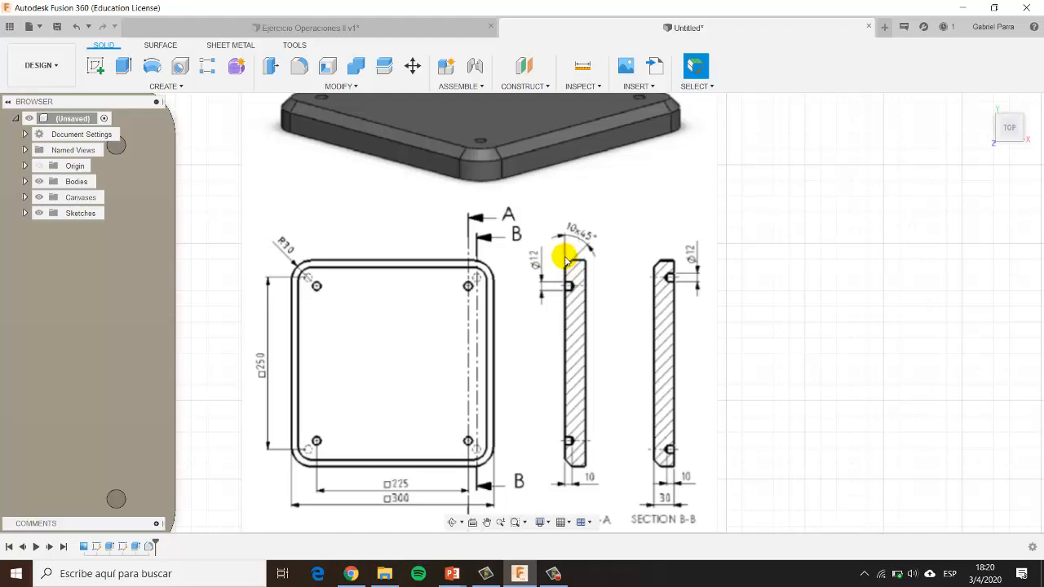
scroll(565, 259, down, 5)
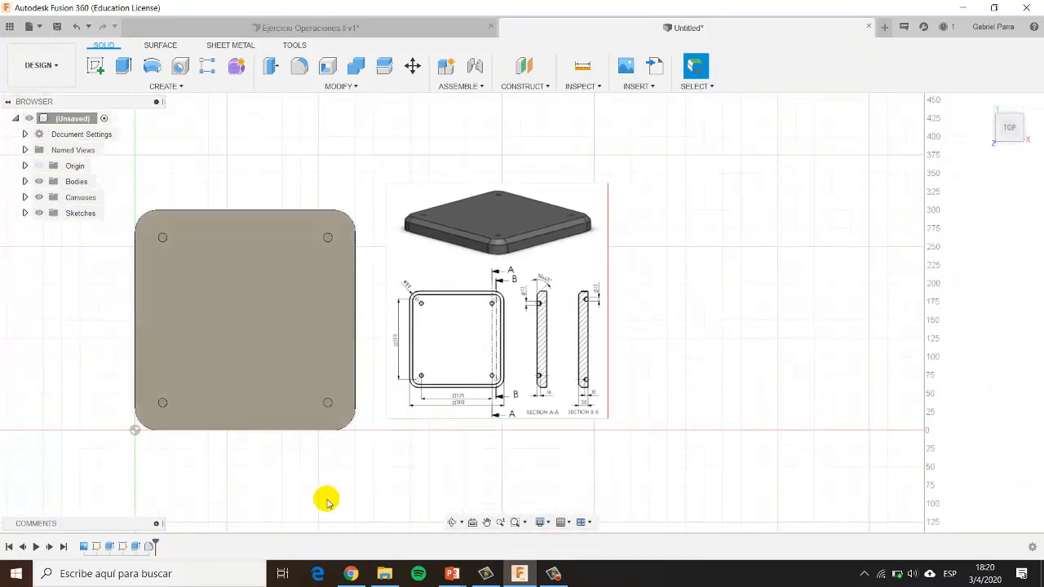
- Start a chamfer of type Distance and angle with tangent chaining and select the plate's top outer edge loop
shift+middle_drag(321, 446, 430, 372)
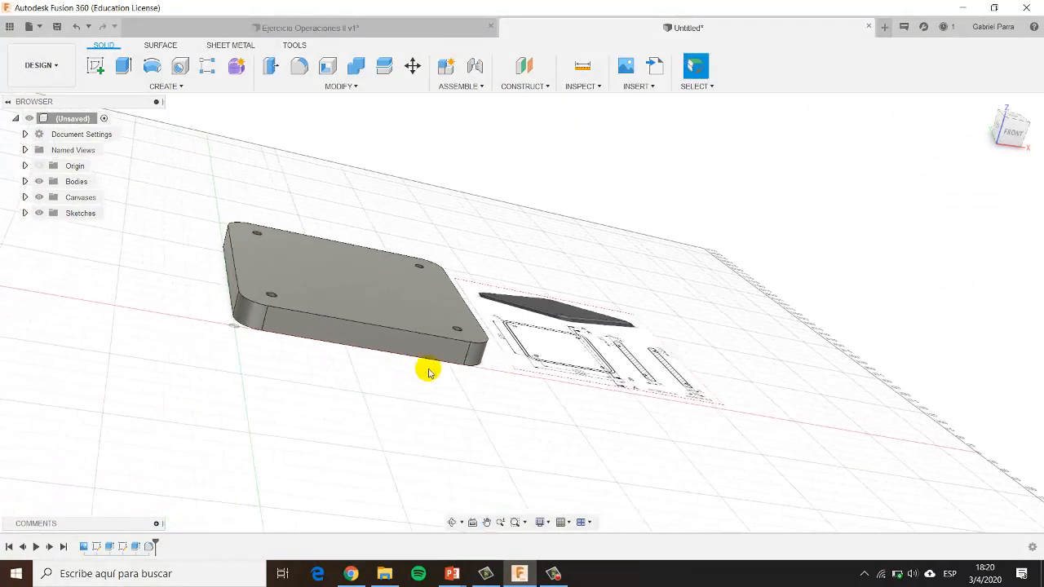
click(344, 87)
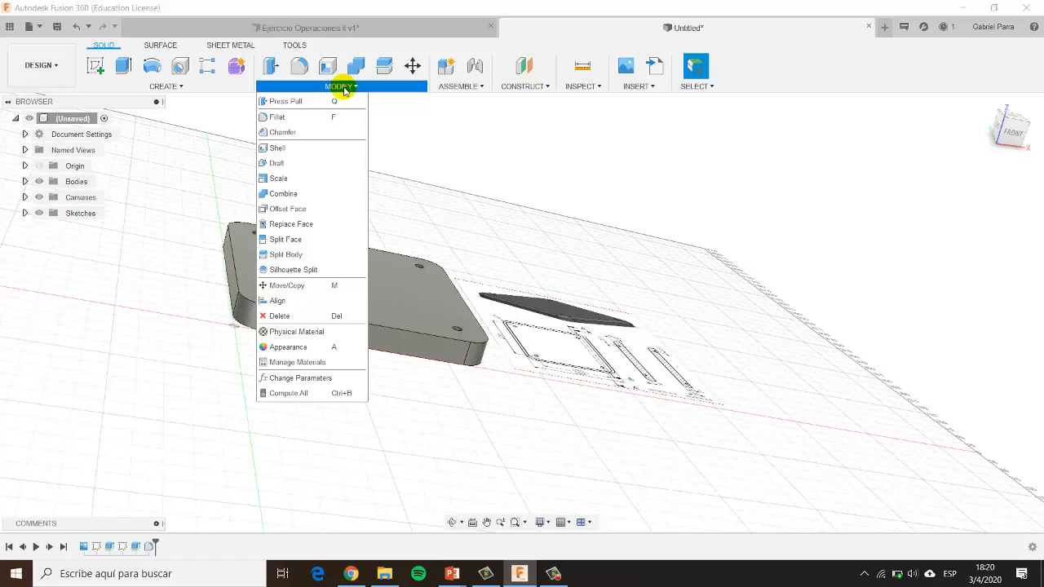
click(291, 133)
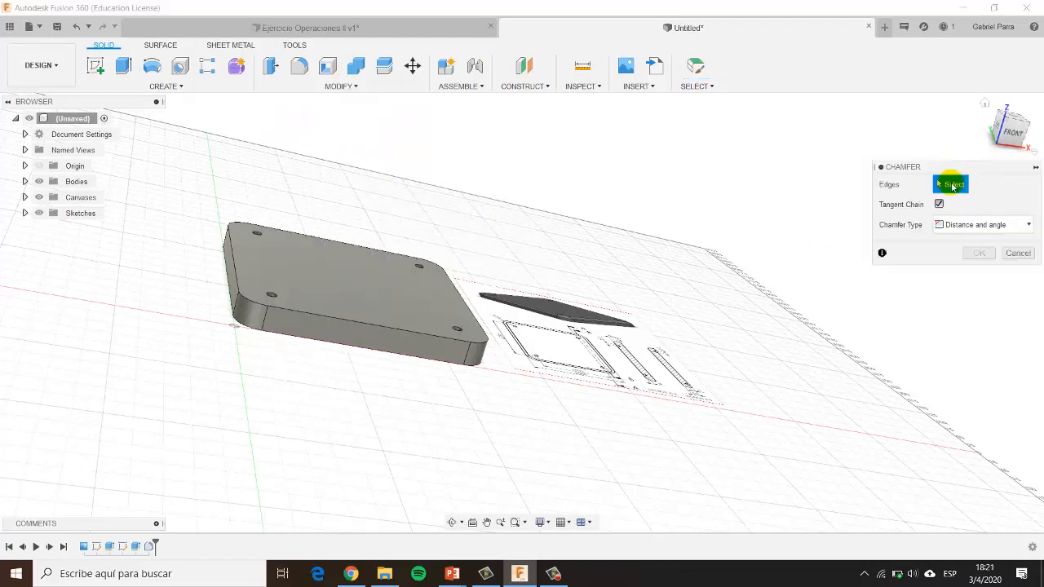
drag(949, 171, 898, 171)
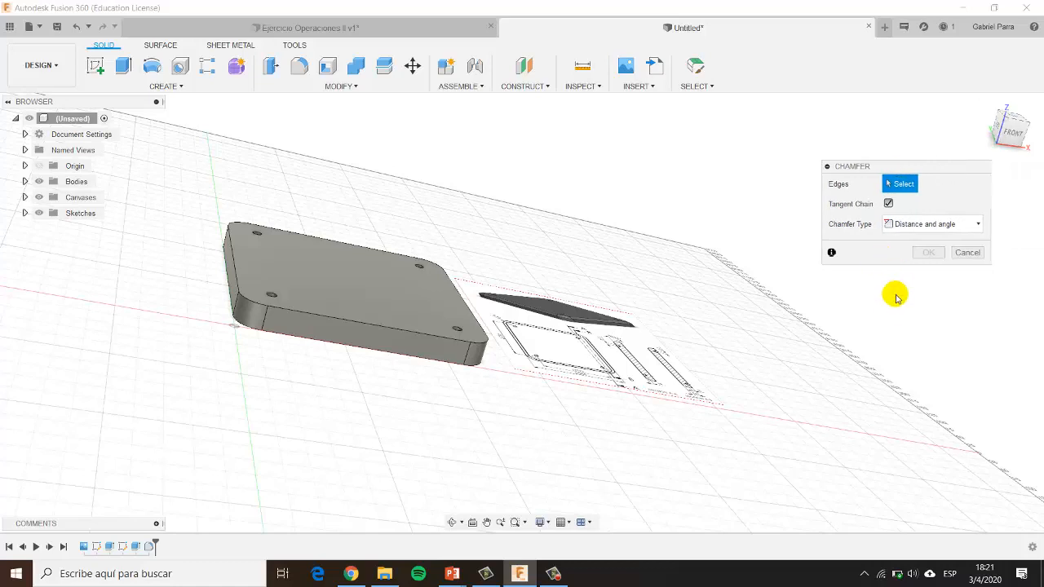
shift+middle_drag(898, 310, 879, 318)
shift+middle_drag(373, 410, 371, 415)
scroll(413, 317, up, 3)
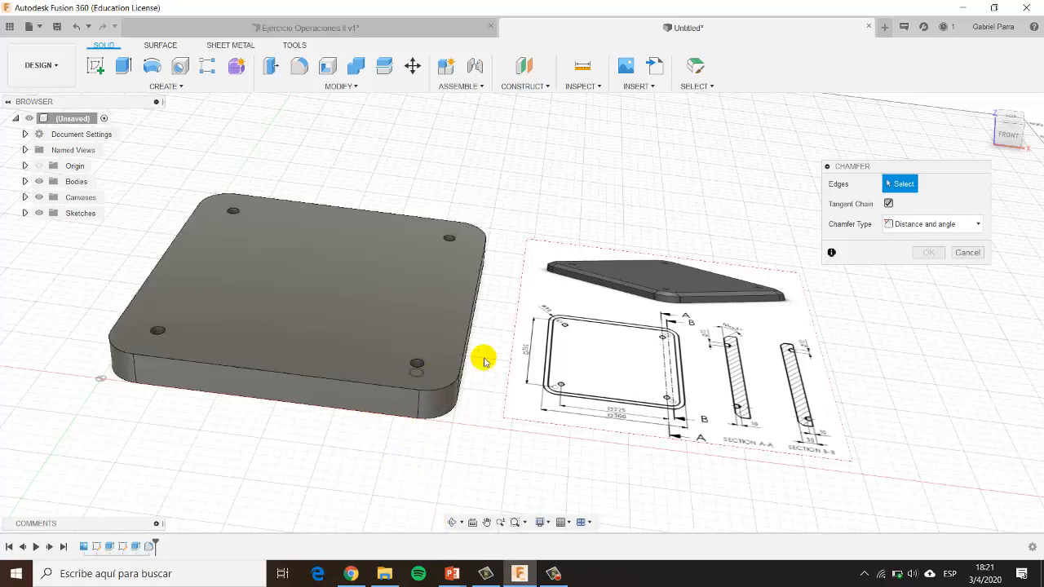
shift+middle_drag(635, 290, 618, 338)
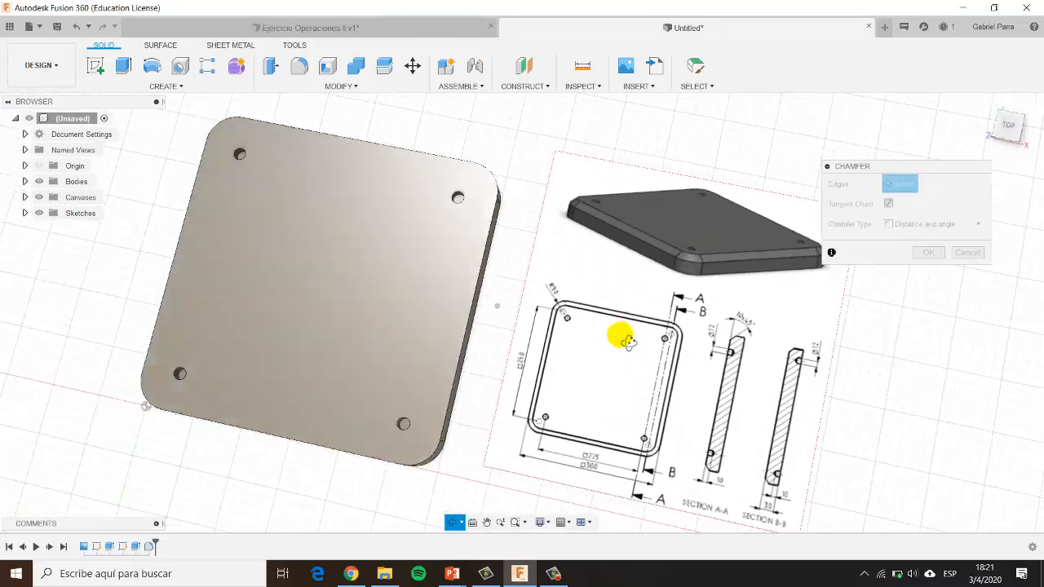
shift+middle_drag(491, 455, 387, 366)
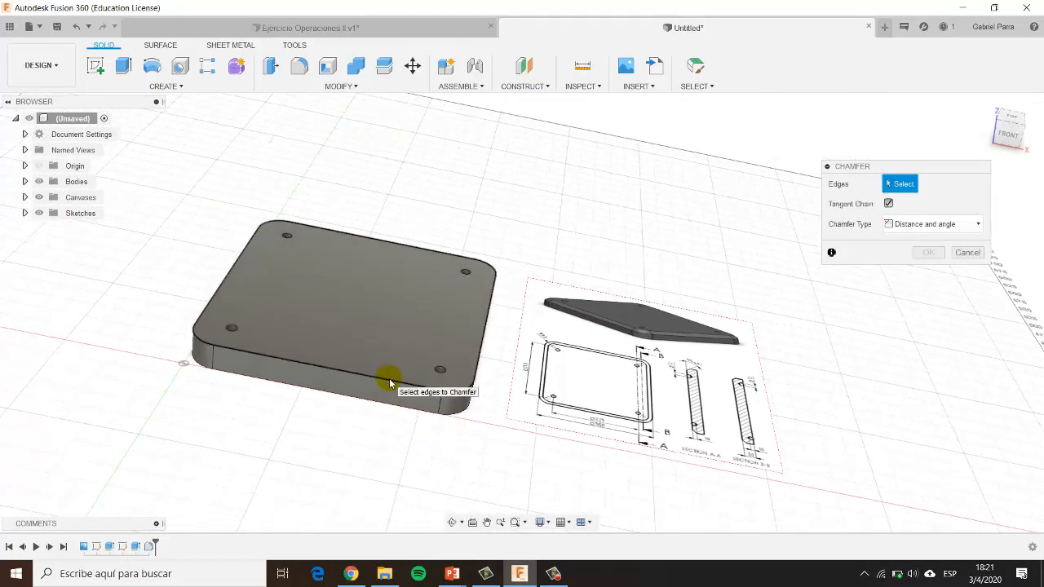
click(389, 379)
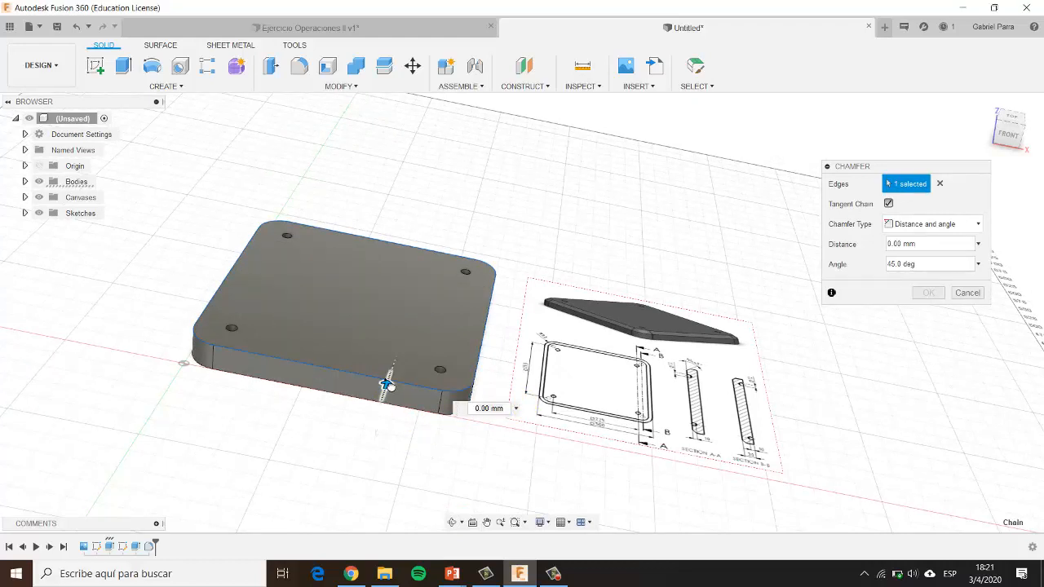
- Try a 25 mm chamfer distance on the top edge loop and return the distance to 0 mm
drag(389, 381, 393, 376)
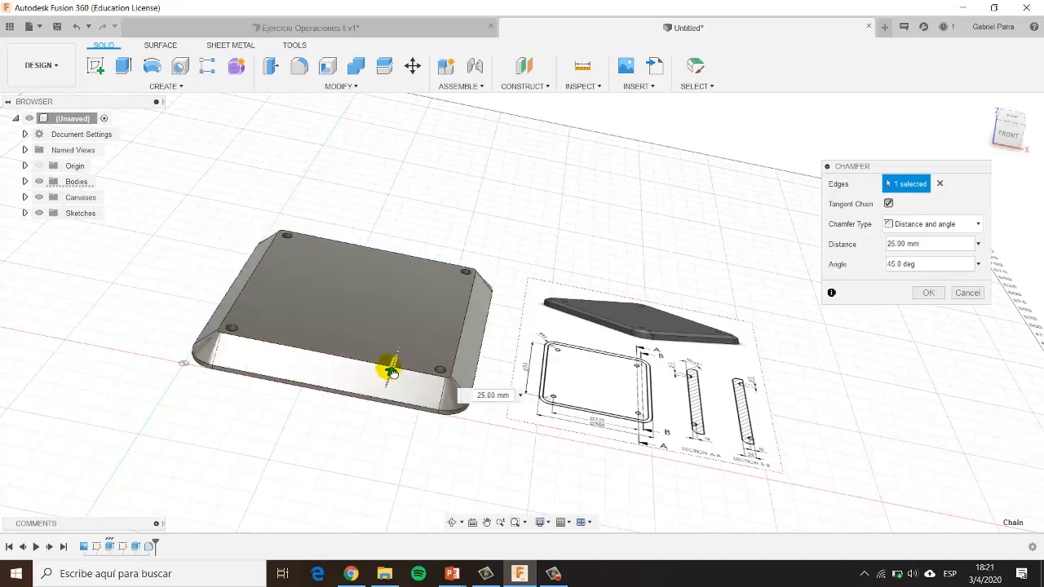
drag(391, 370, 385, 376)
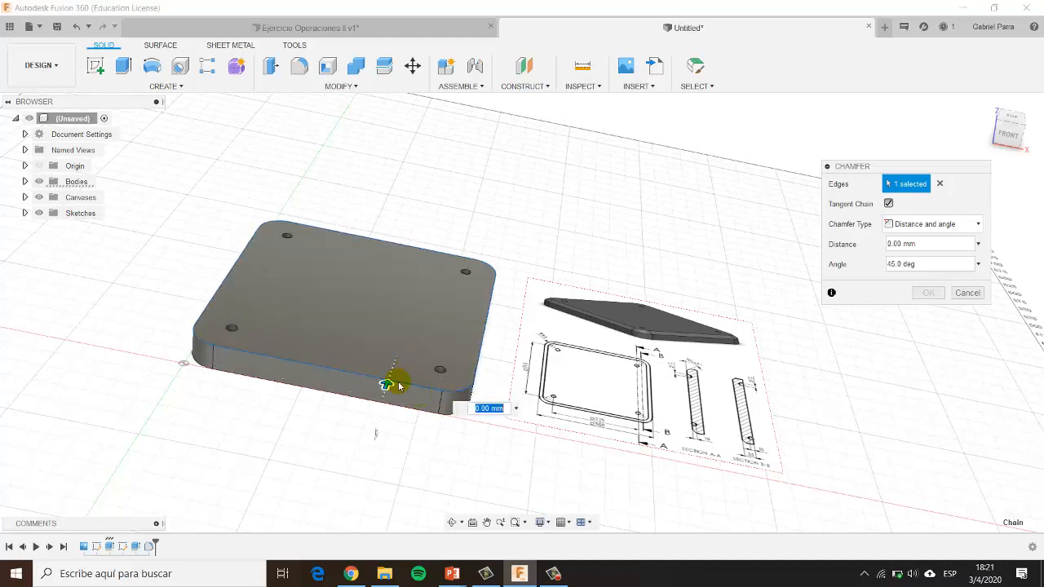
mouse_move(388, 384)
mouse_down()
mouse_move(392, 372)
mouse_move(390, 387)
mouse_up()
- Check the chamfer callout in the reference drawing and chamfer the top edge loop by distance and angle, 10 mm at 45 degrees
shift+middle_drag(691, 393, 687, 457)
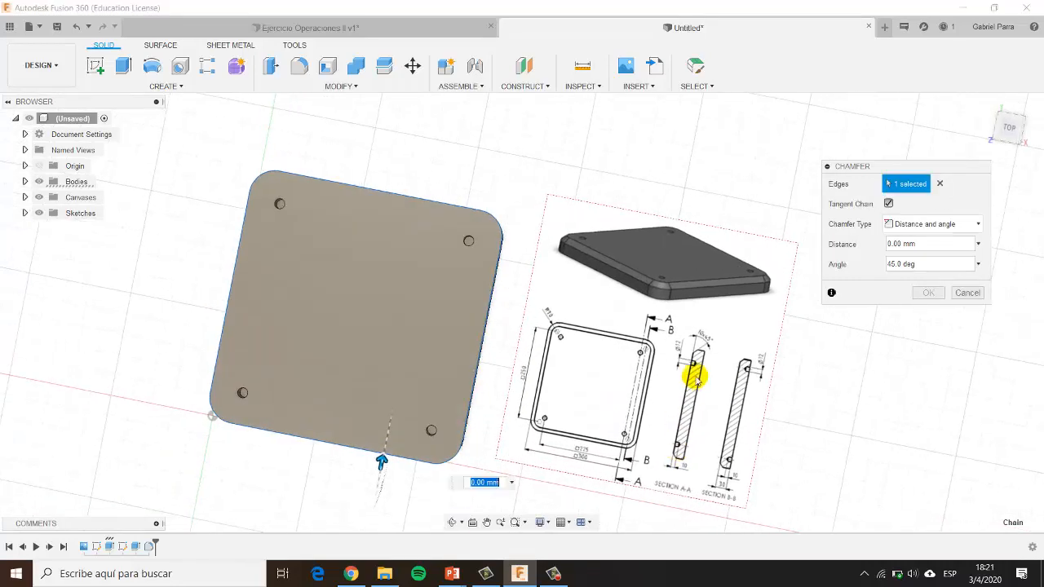
scroll(695, 377, up, 5)
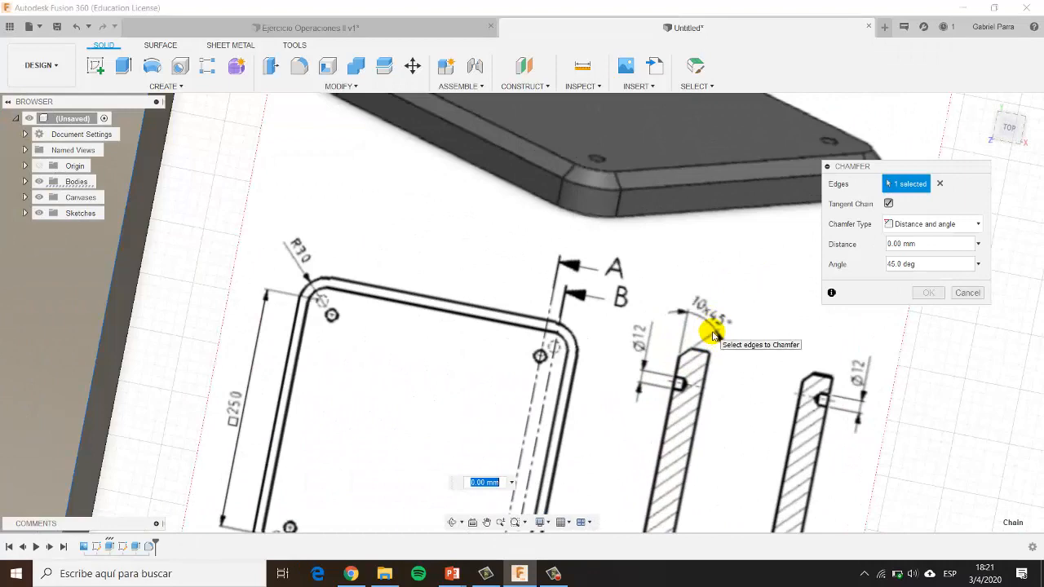
scroll(712, 337, down, 3)
scroll(705, 359, down, 2)
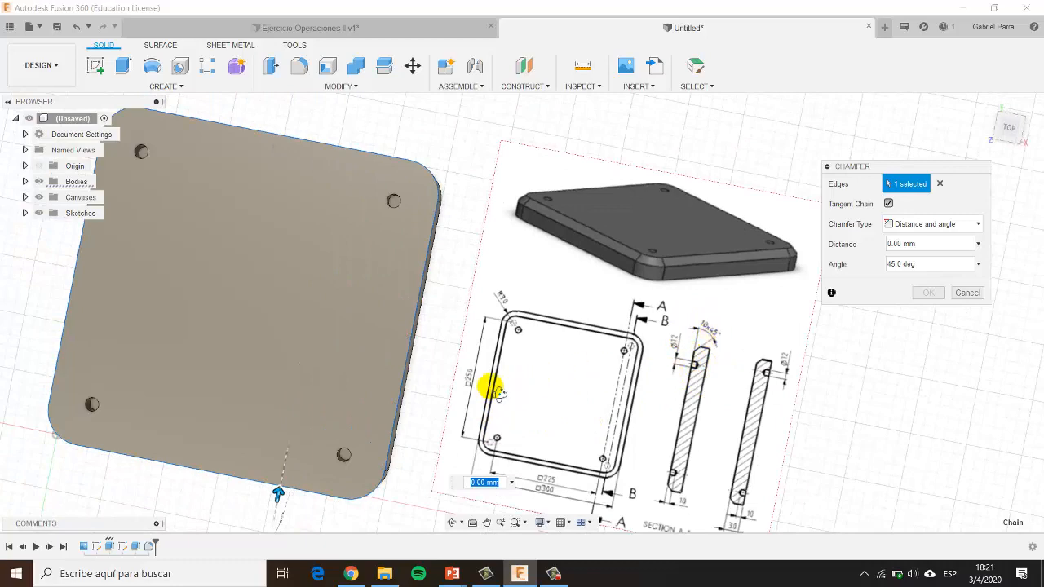
mouse_move(494, 390)
shift+middle_down()
mouse_move(505, 363)
mouse_move(497, 340)
mouse_move(509, 371)
shift+middle_up()
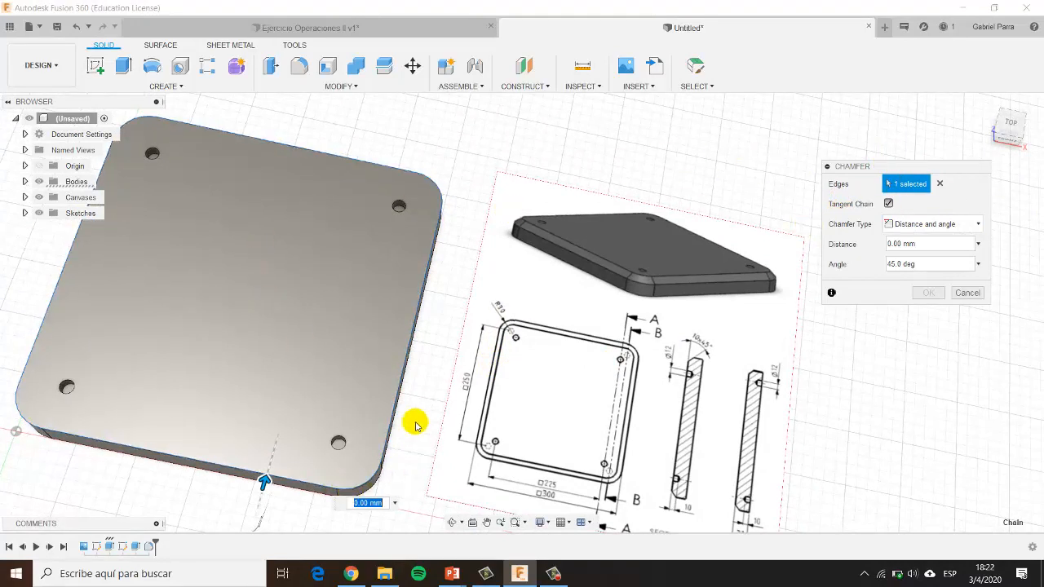
click(930, 223)
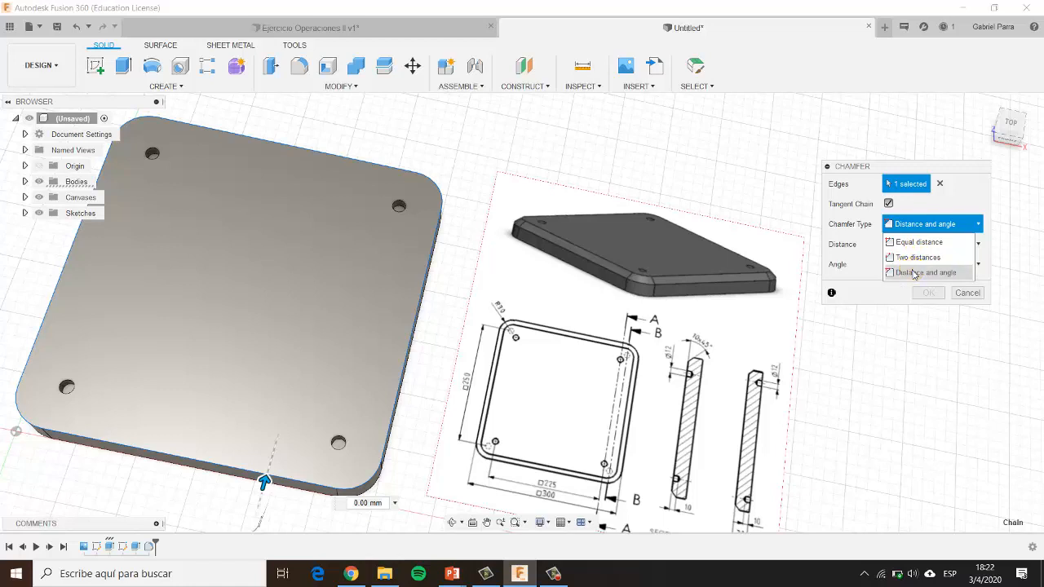
click(913, 274)
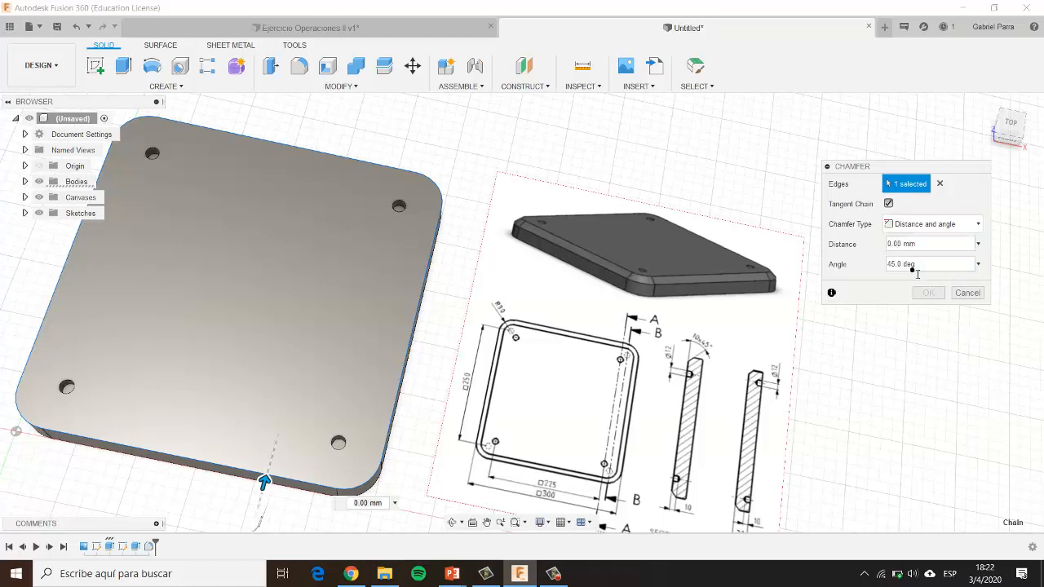
click(928, 247)
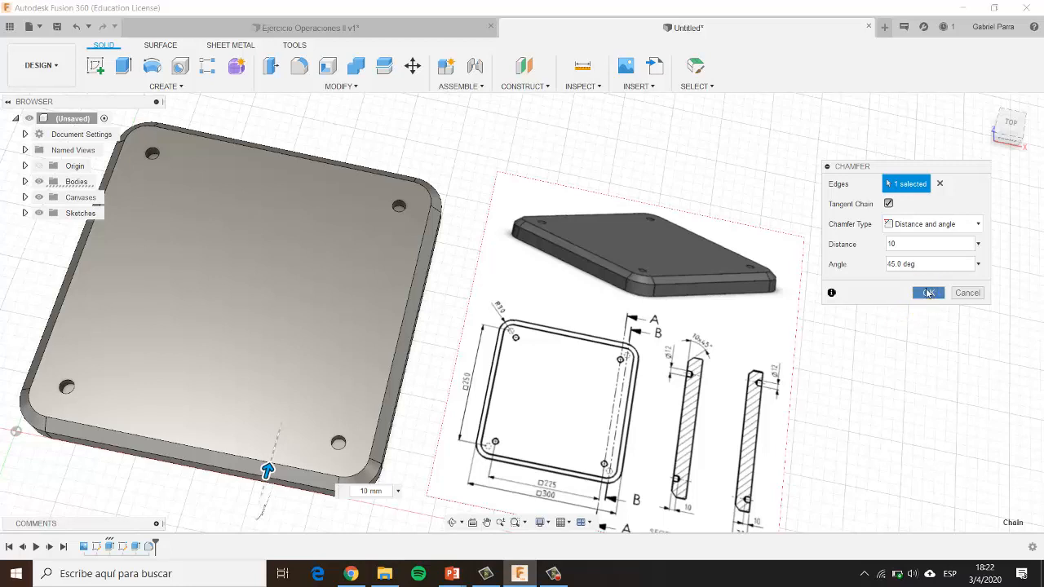
click(928, 292)
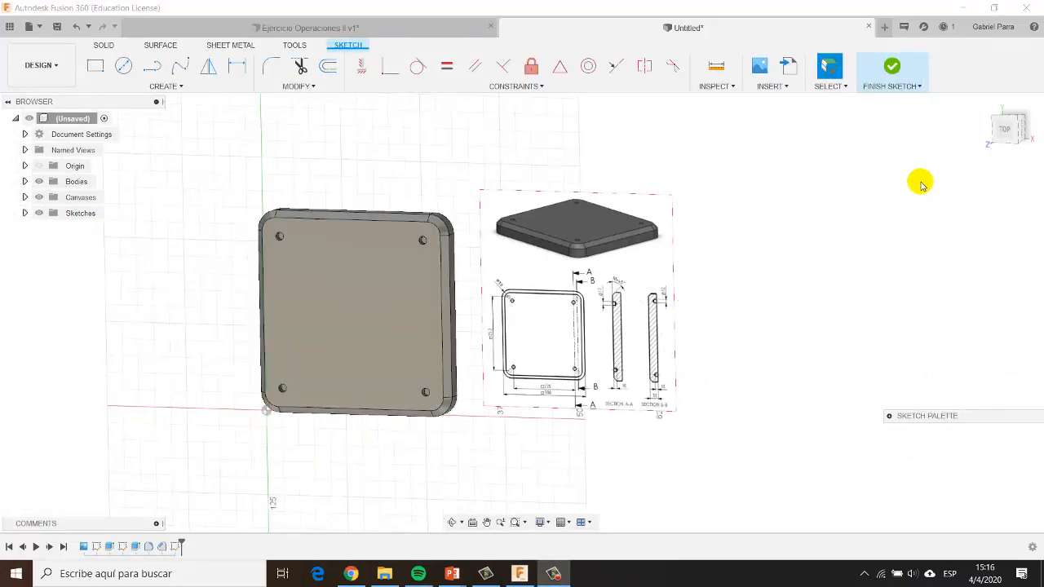
- View the plate from above and from the right side, and examine the hidden bottom holes and section views in the reference drawing
click(1005, 131)
click(870, 325)
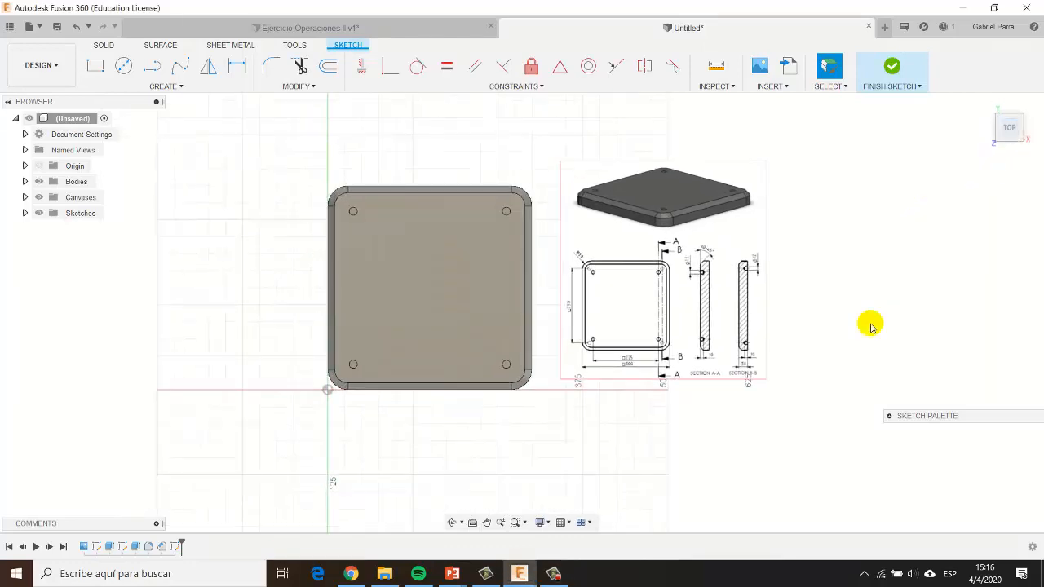
mouse_move(1012, 140)
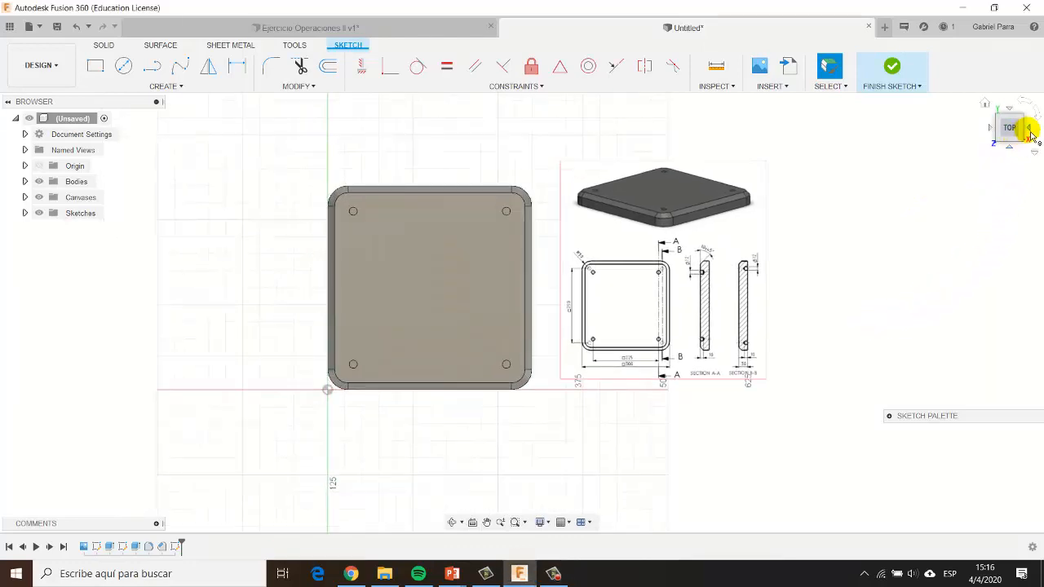
click(1031, 132)
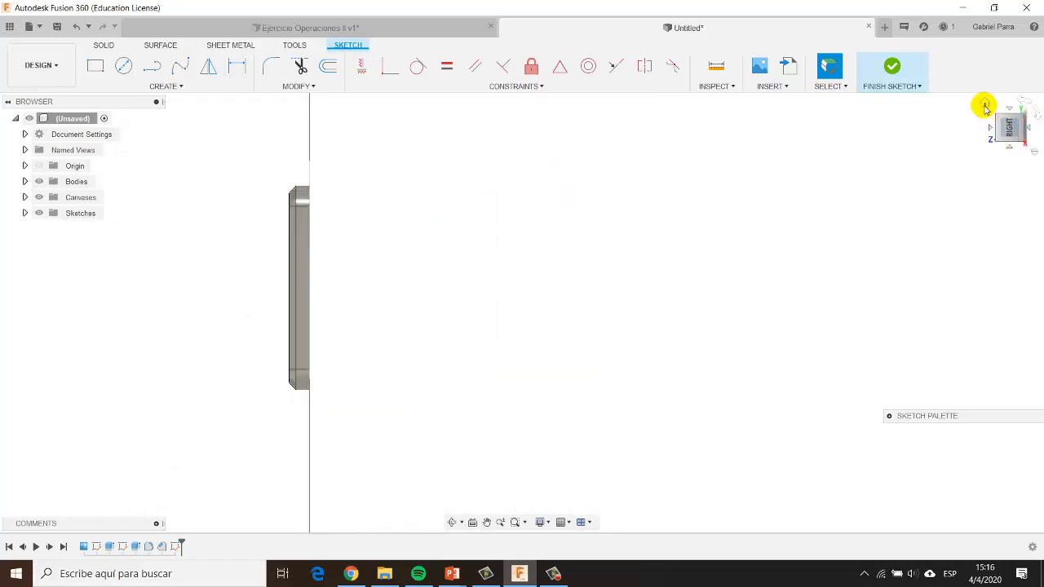
click(997, 133)
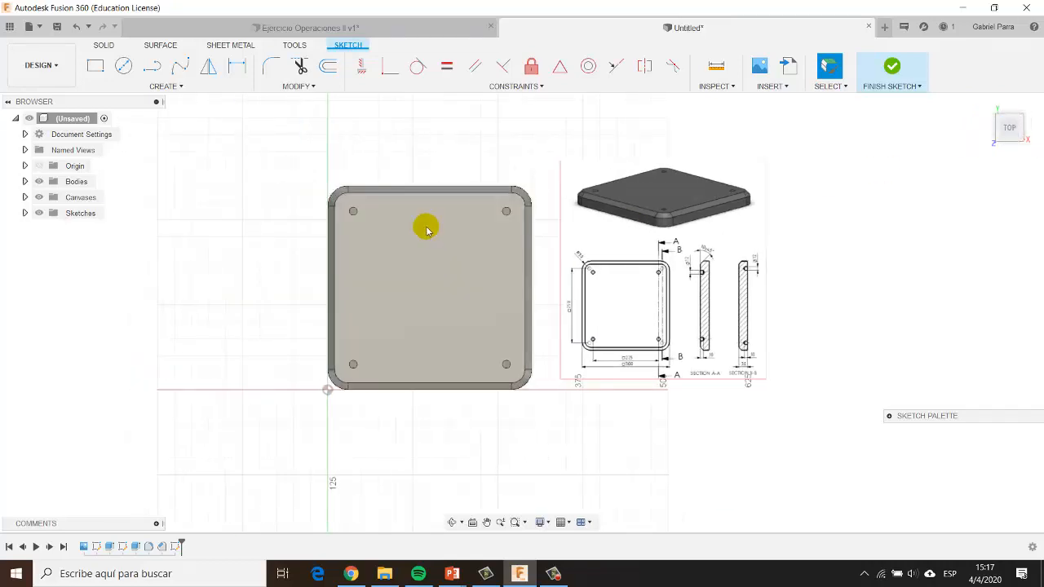
scroll(618, 306, up, 5)
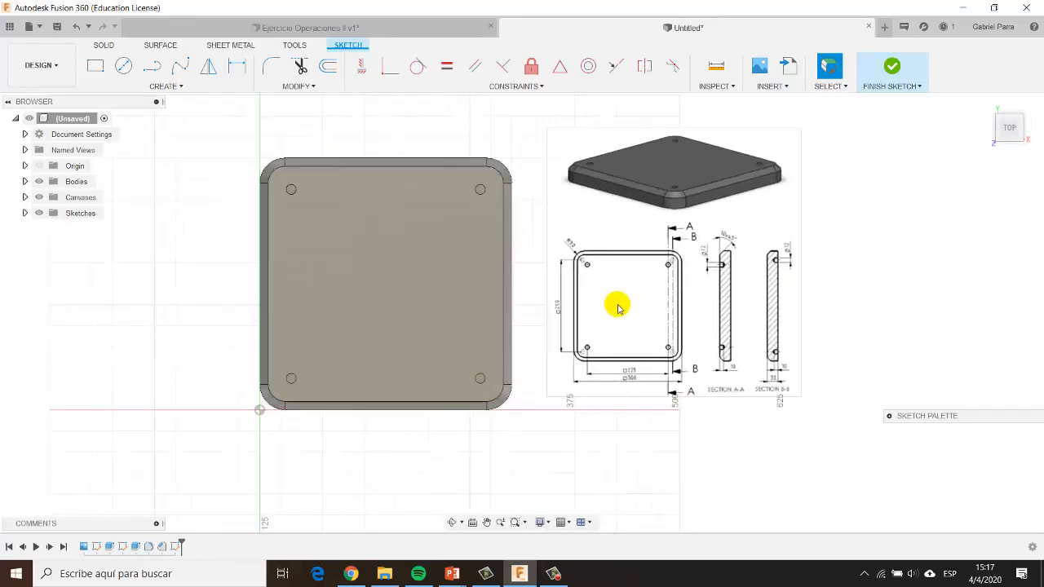
scroll(617, 306, up, 3)
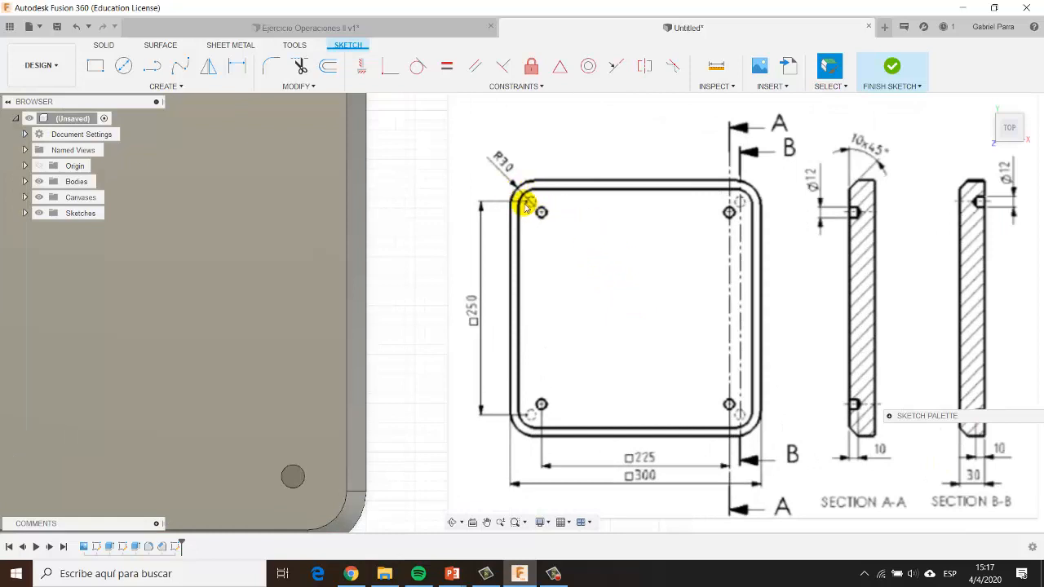
scroll(594, 273, down, 2)
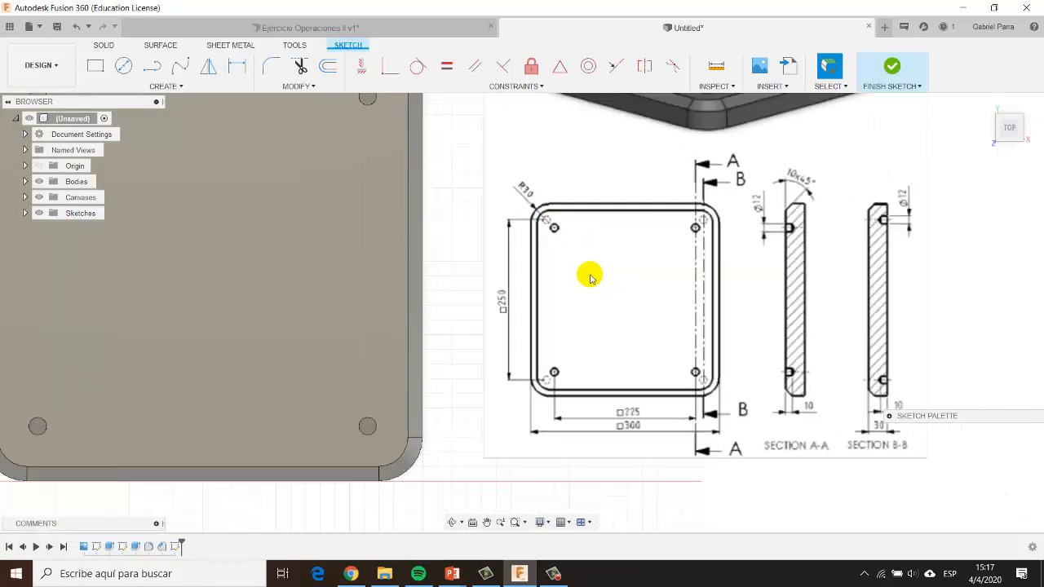
scroll(538, 245, down, 4)
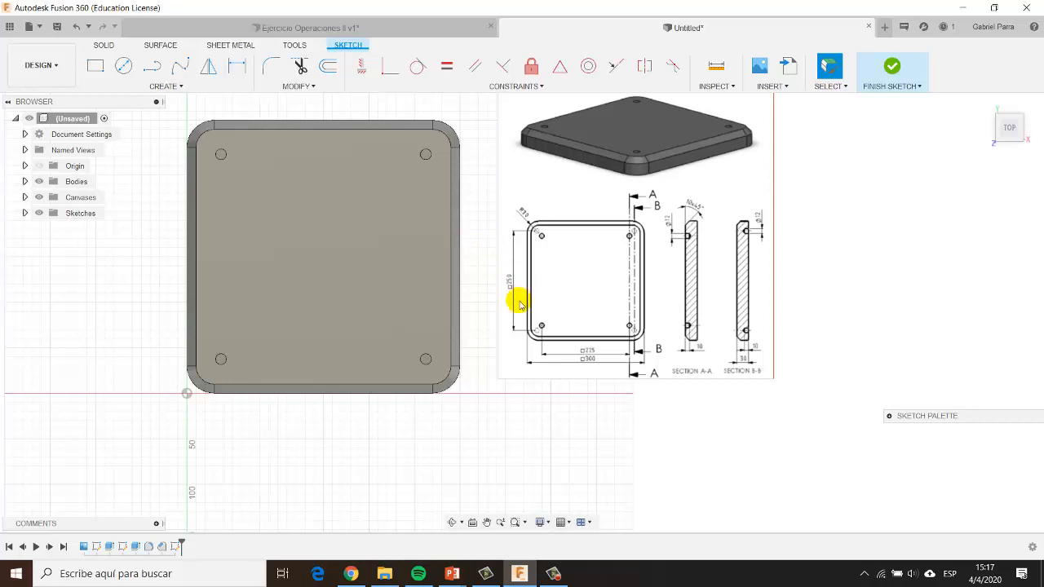
scroll(534, 226, up, 5)
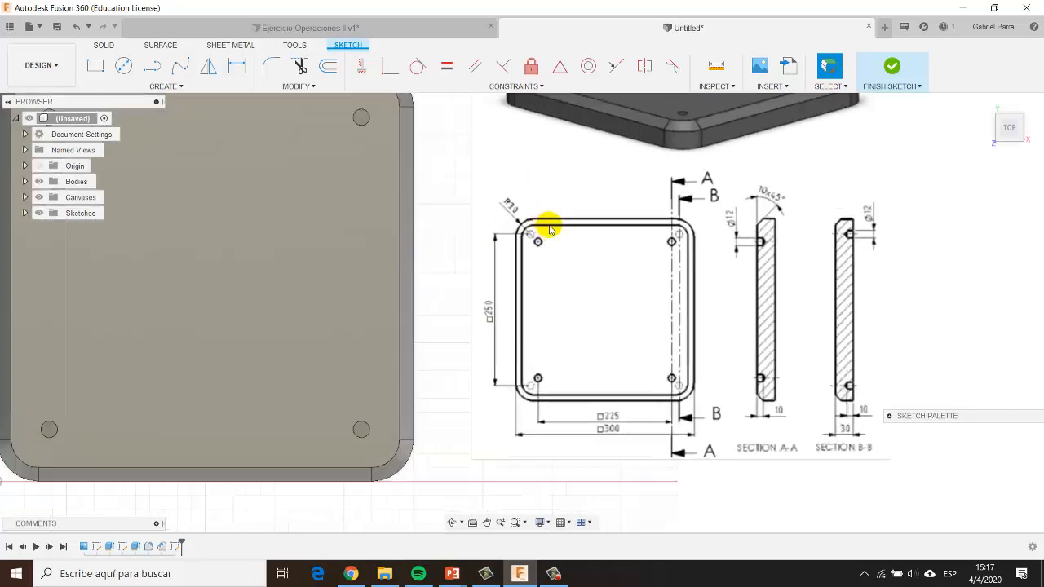
scroll(534, 241, down, 6)
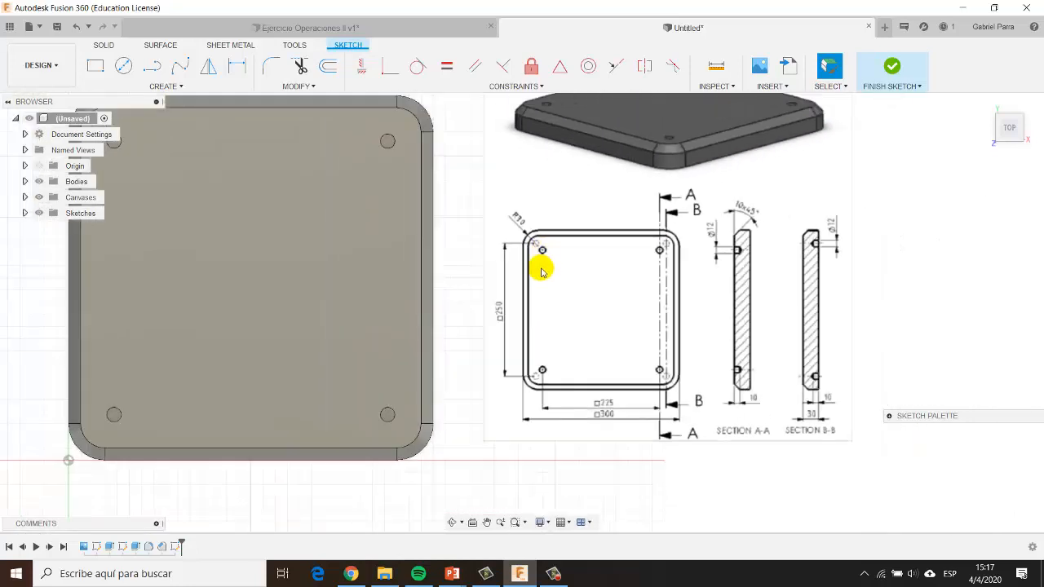
scroll(535, 253, up, 4)
scroll(545, 254, down, 5)
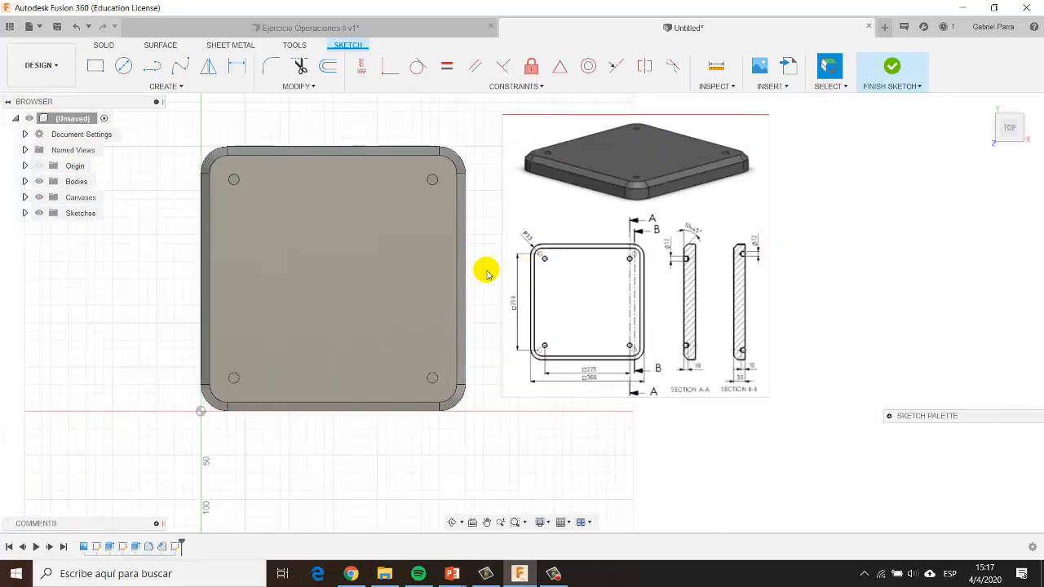
scroll(726, 296, up, 4)
scroll(752, 302, up, 5)
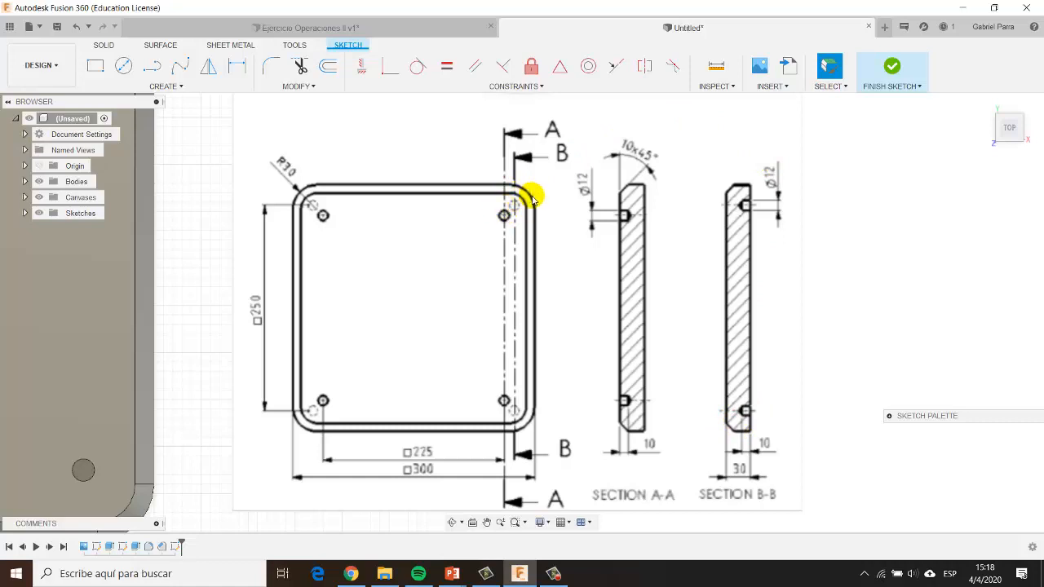
scroll(485, 215, down, 2)
scroll(482, 208, down, 2)
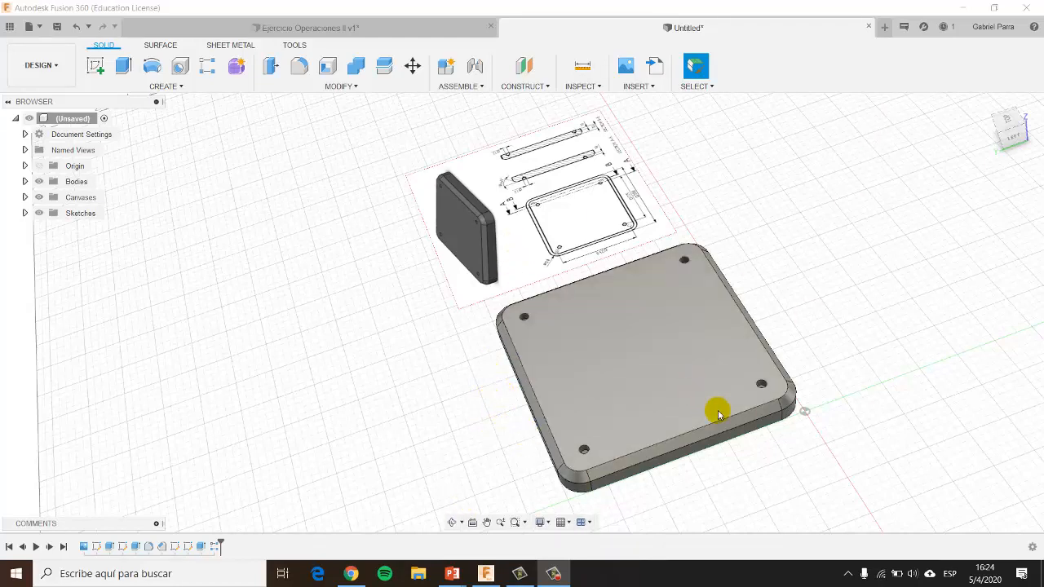
- Orbit around the plate to inspect the holes in its underside and the chamfered top face
key(F3)
ctrl+shift+middle_drag(739, 456, 738, 436)
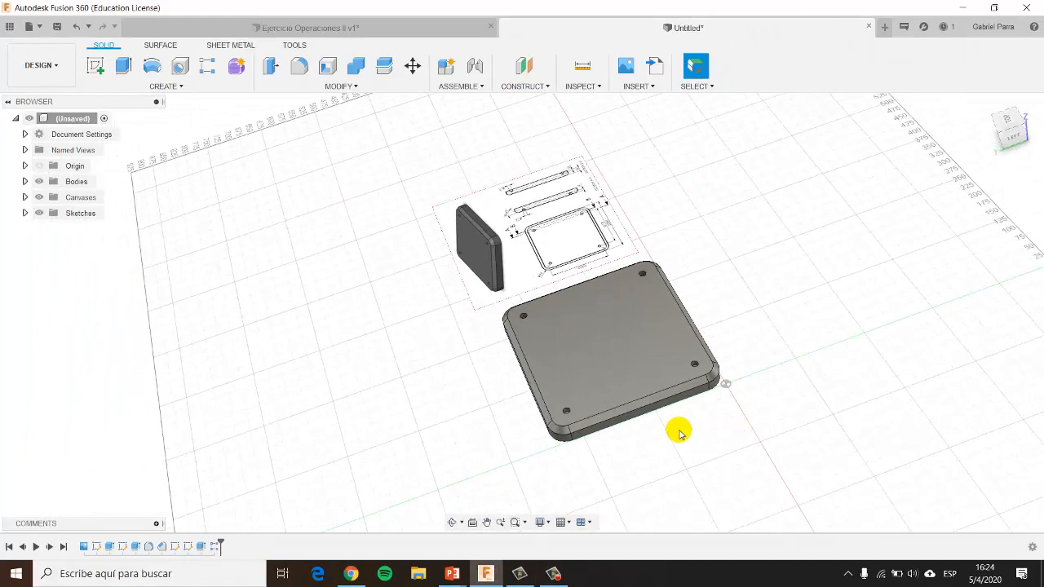
scroll(679, 433, up, 3)
shift+middle_drag(670, 431, 639, 331)
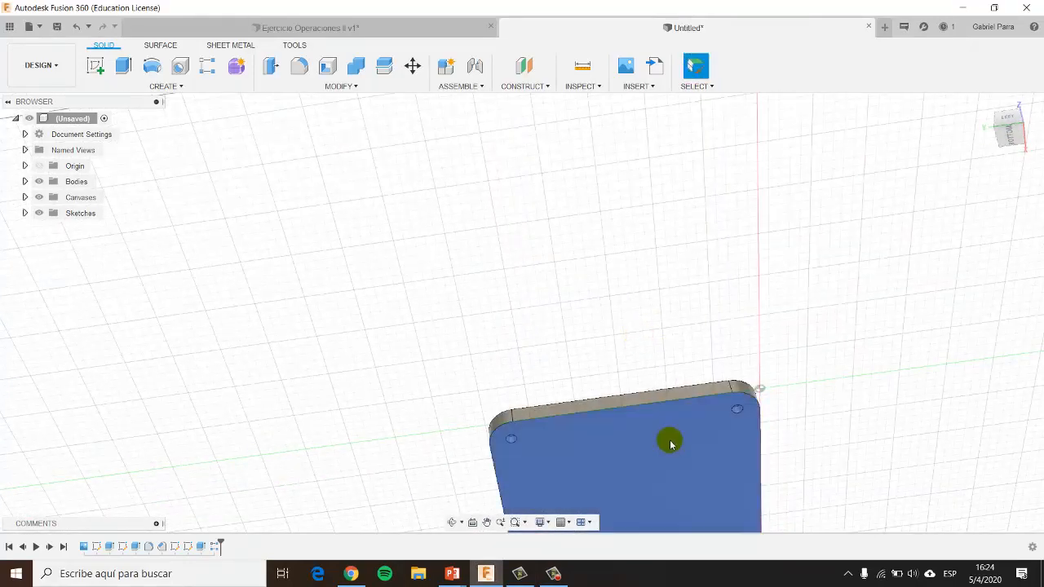
scroll(672, 443, down, 2)
shift+middle_drag(672, 444, 738, 436)
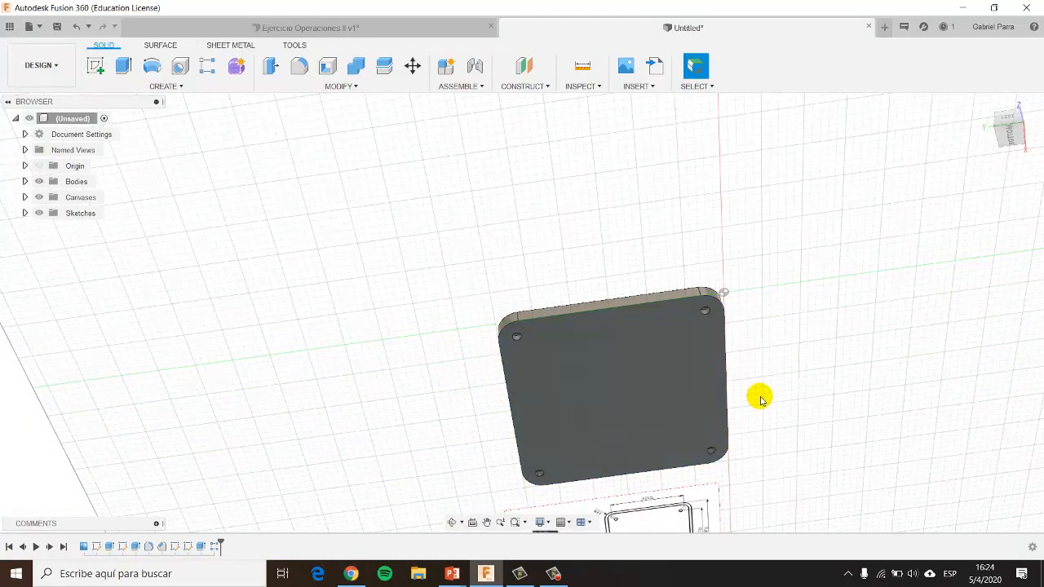
shift+middle_drag(758, 372, 750, 454)
scroll(710, 347, up, 3)
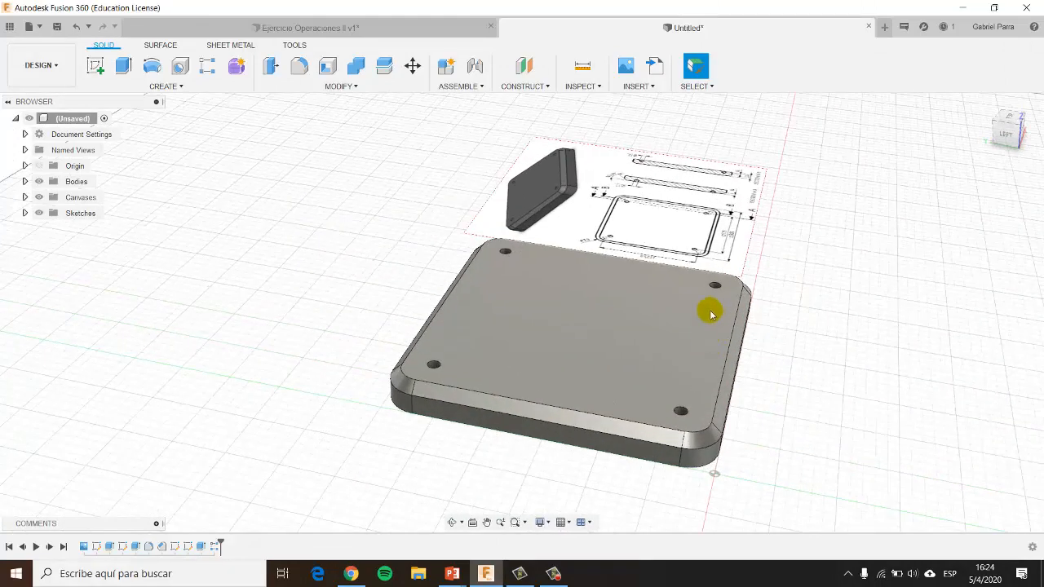
- Compare the four holes in the plate's top face with the hole spacing and outline dimensions in the reference drawing
scroll(750, 276, up, 3)
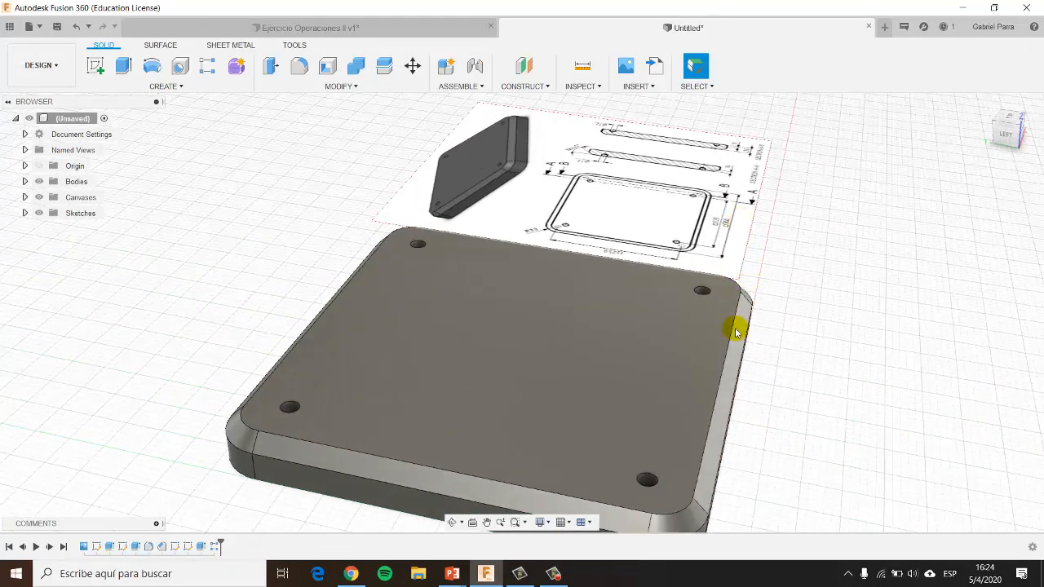
scroll(691, 244, up, 2)
scroll(709, 245, down, 2)
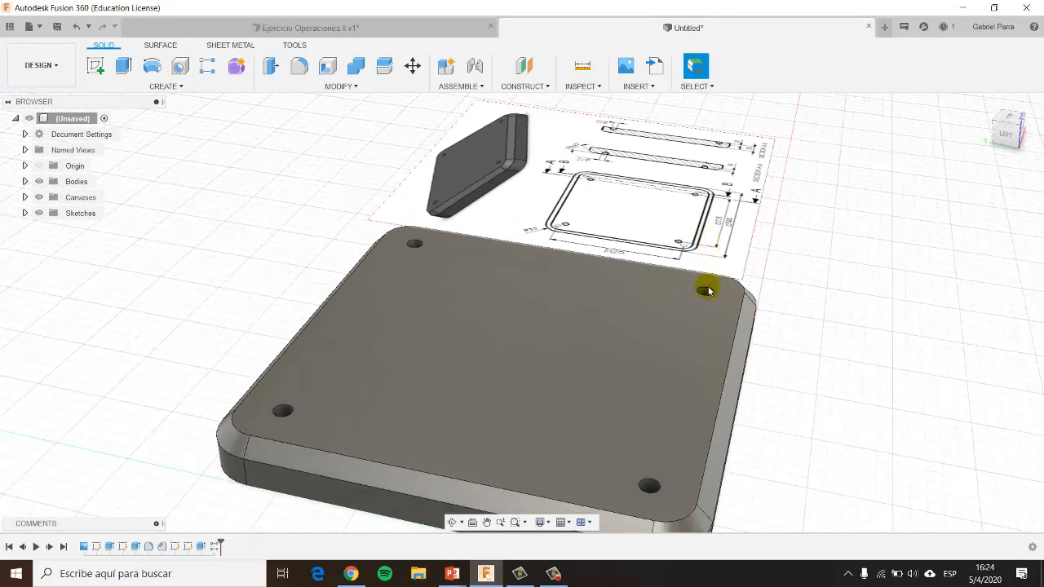
shift+middle_drag(709, 308, 701, 341)
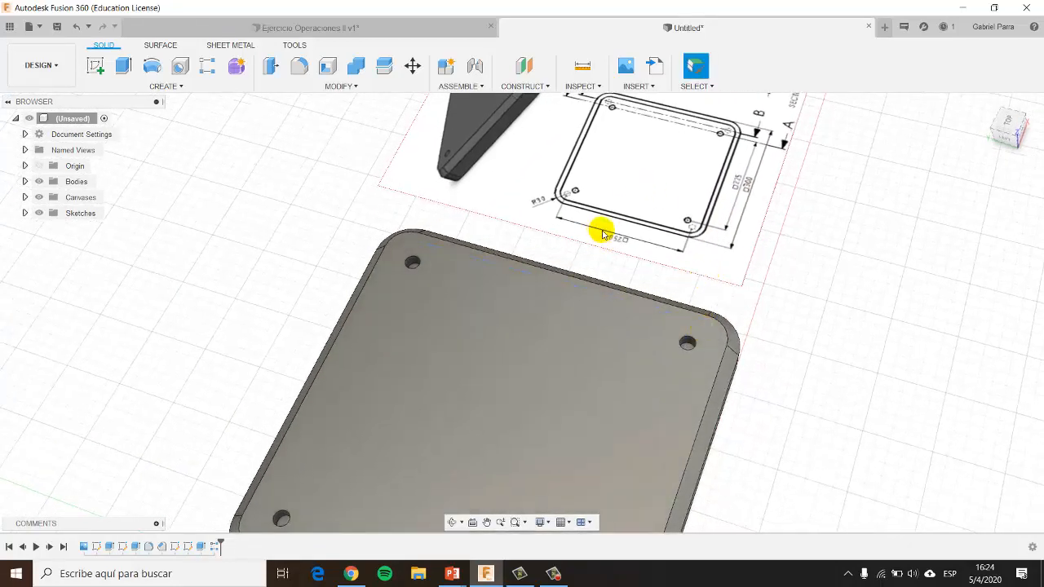
scroll(600, 234, up, 2)
scroll(627, 278, down, 2)
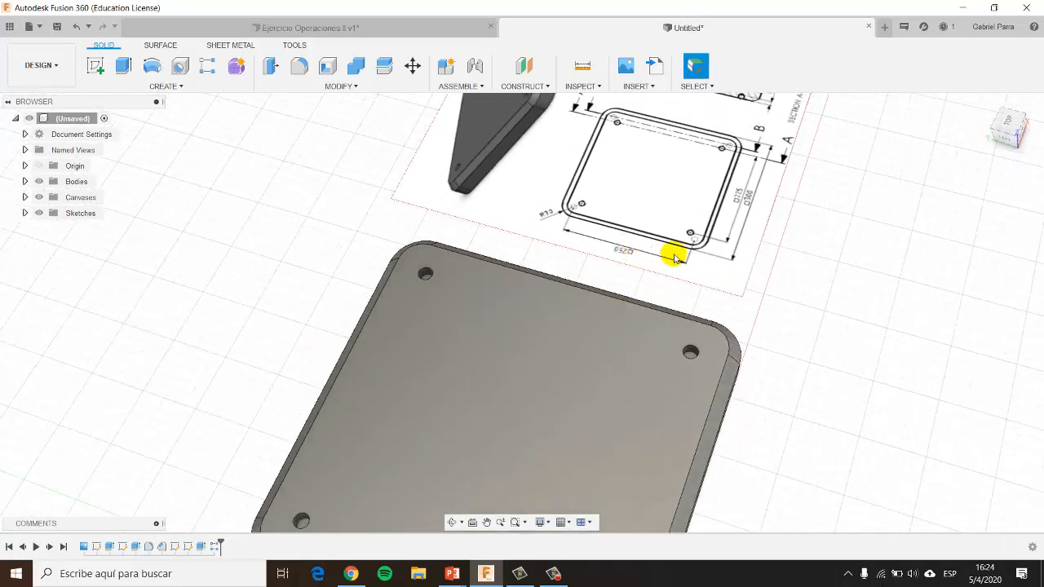
scroll(701, 248, up, 1)
scroll(614, 314, down, 3)
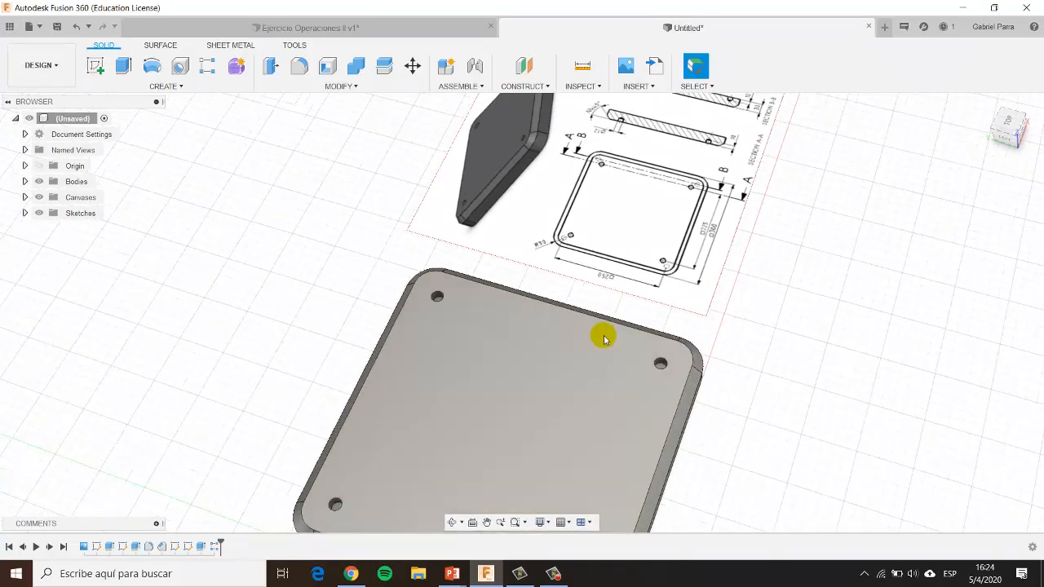
- Examine the corner holes on the plate's underside and review the finished chamfered top beside the reference drawing
shift+middle_drag(585, 385, 629, 302)
key(Escape)
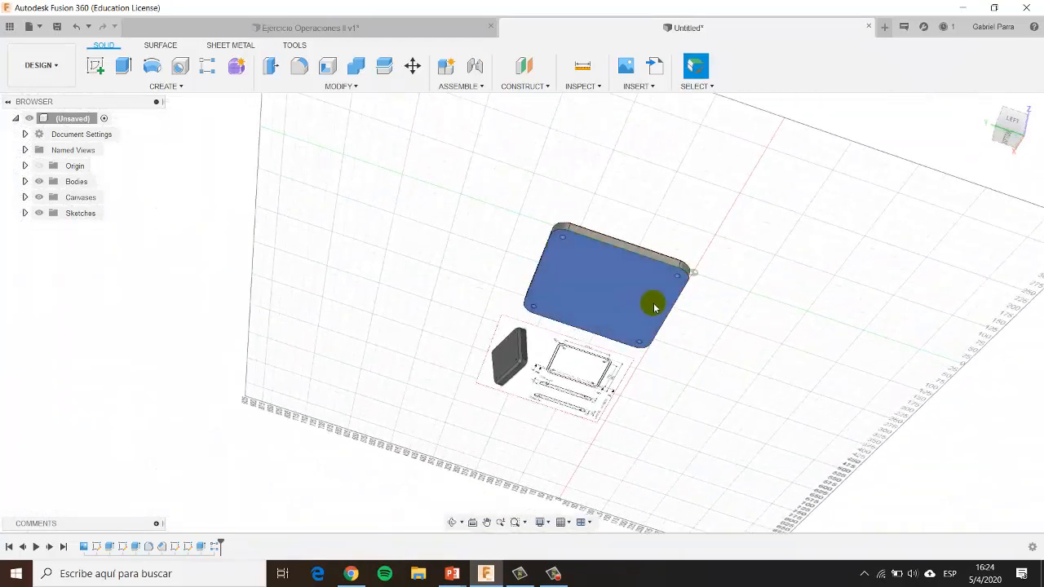
scroll(653, 303, up, 2)
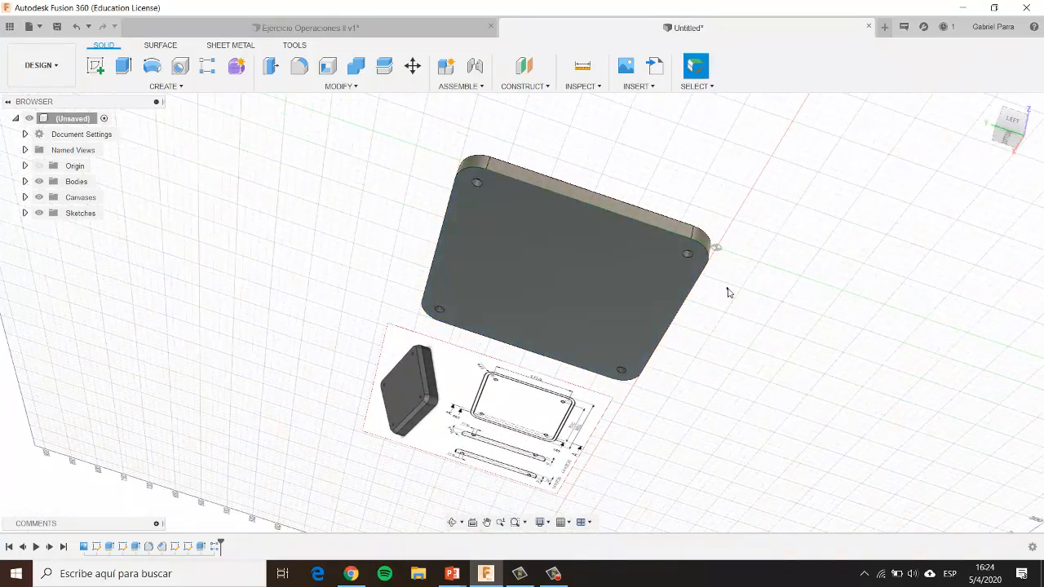
shift+middle_drag(723, 270, 721, 278)
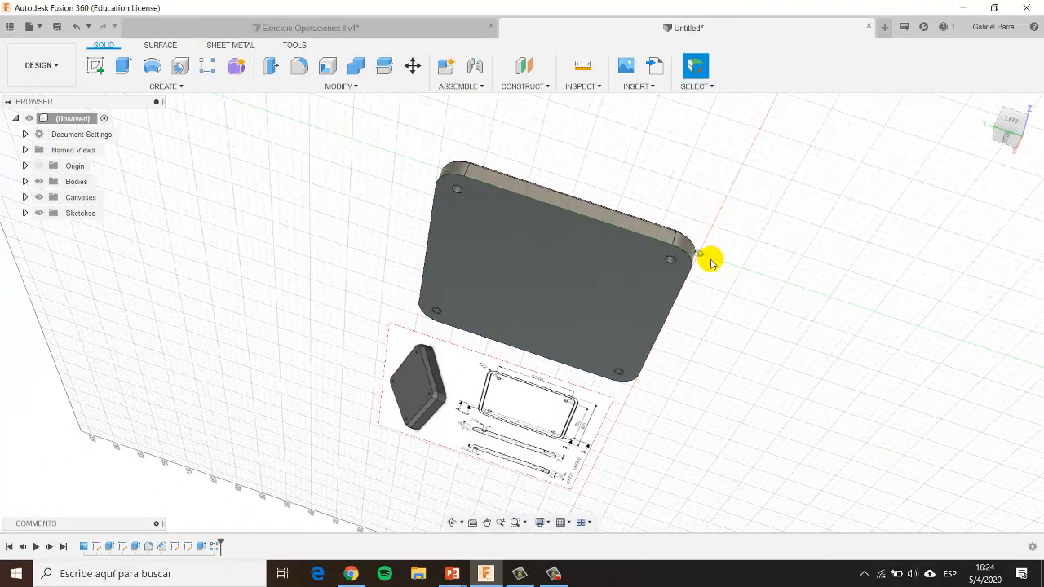
mouse_move(727, 259)
shift+middle_down()
mouse_move(715, 263)
mouse_move(720, 245)
mouse_move(721, 254)
shift+middle_up()
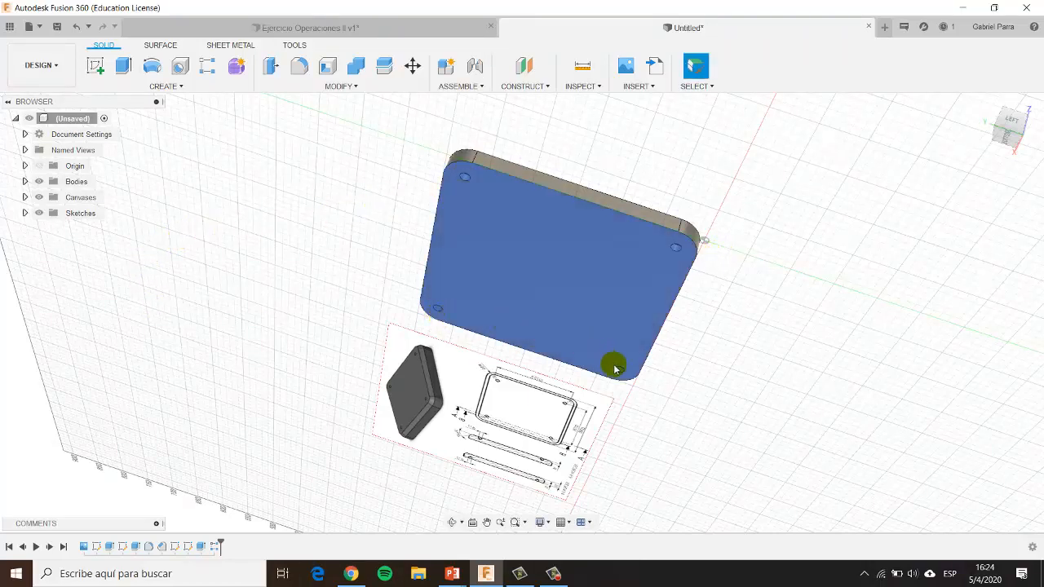
shift+middle_drag(720, 363, 688, 397)
shift+middle_drag(614, 464, 615, 464)
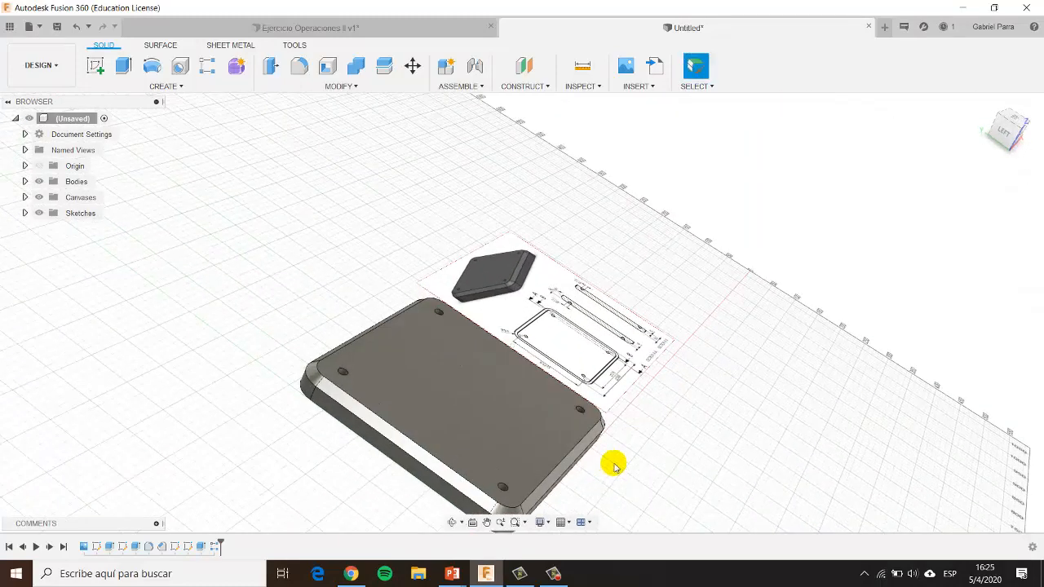
scroll(614, 464, down, 2)
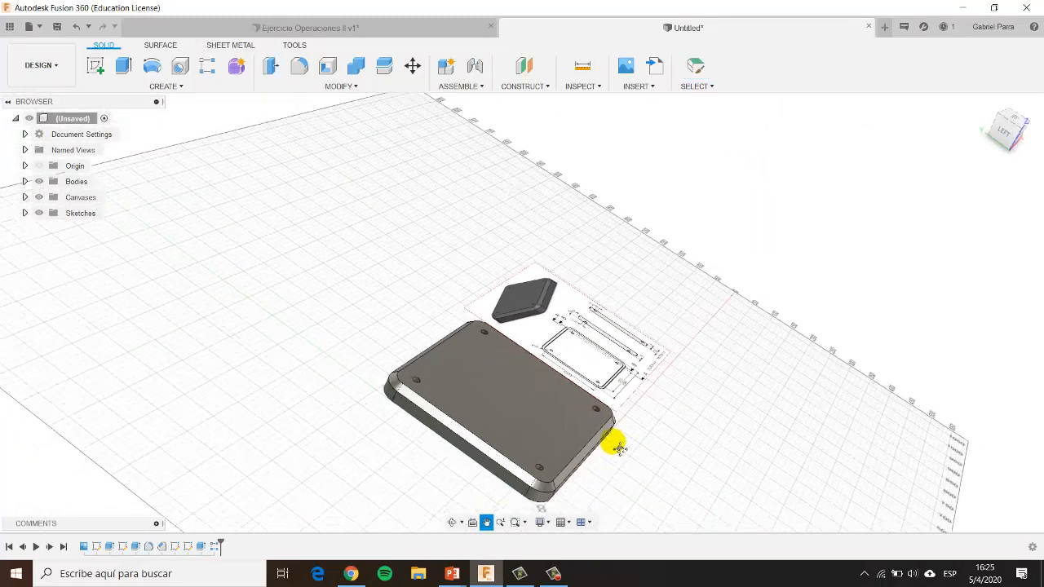
scroll(613, 436, up, 3)
scroll(615, 424, up, 2)
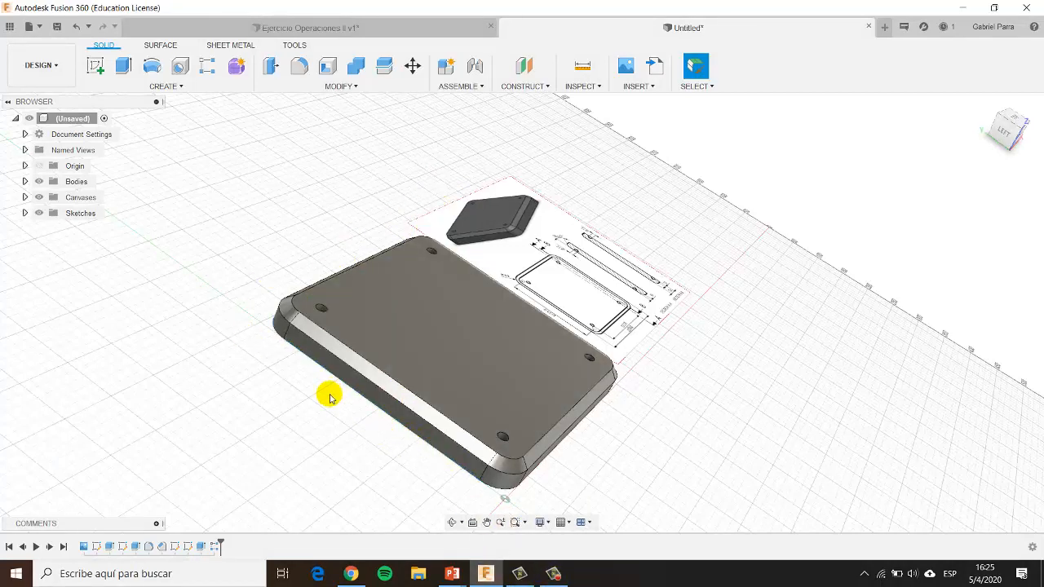
shift+middle_drag(330, 396, 329, 401)
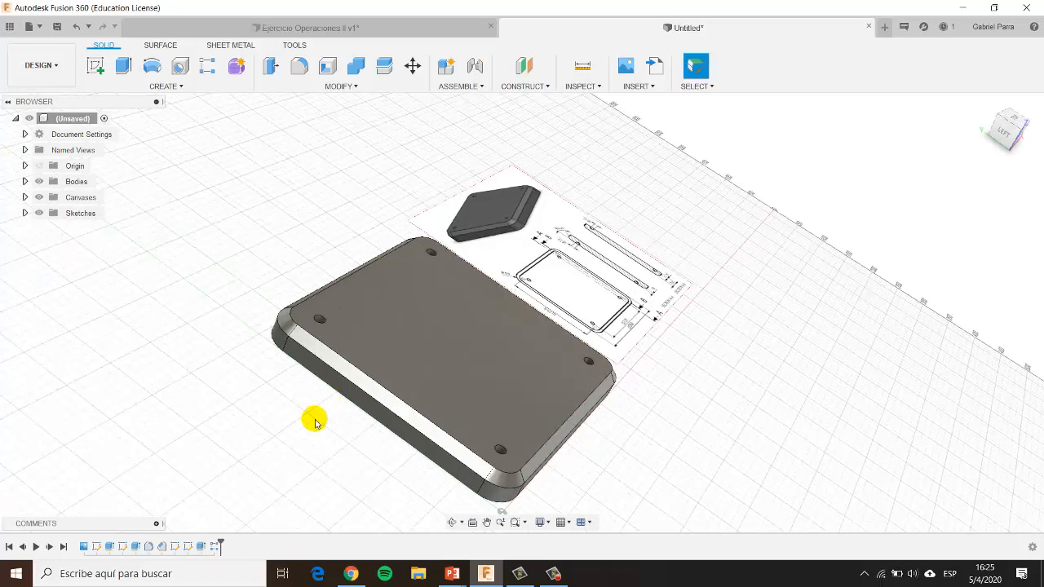
mouse_move(302, 433)
shift+middle_down()
mouse_move(328, 374)
mouse_move(323, 385)
shift+middle_up()
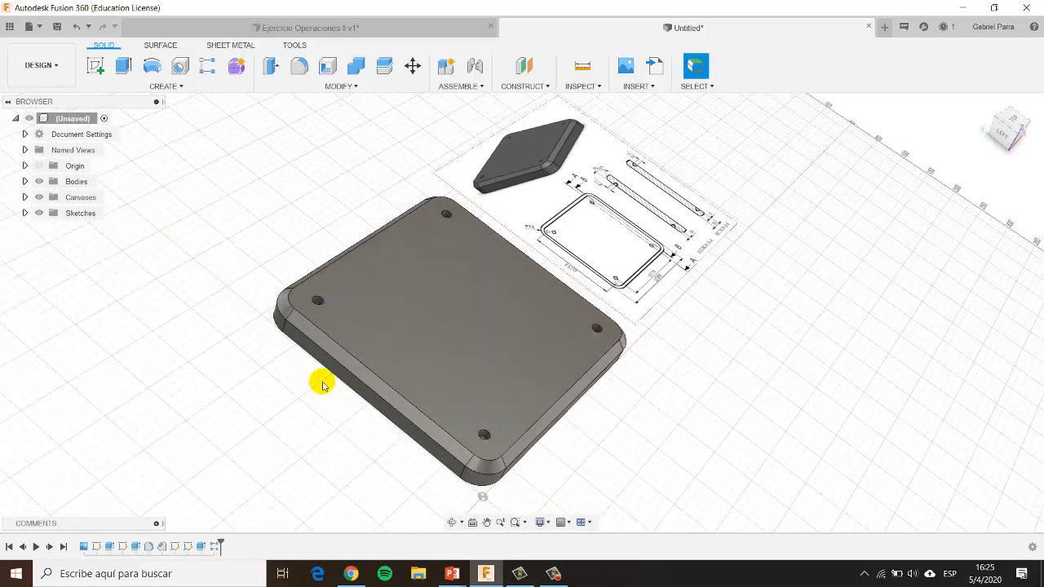